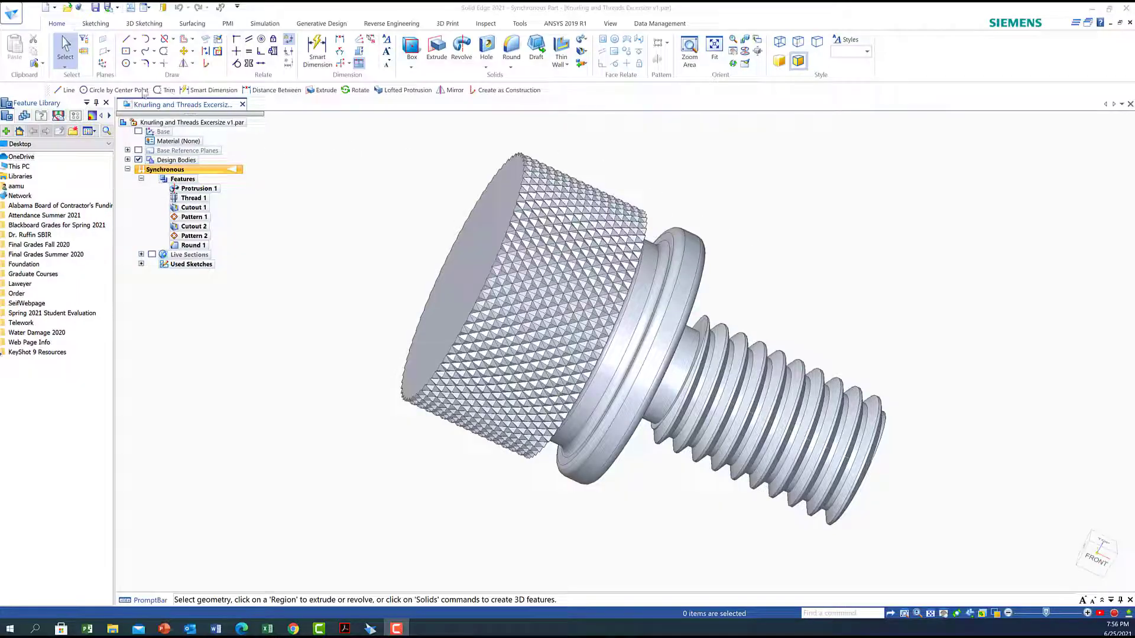
Create a new part file from the ANSI Metric part template.
click(47, 7)
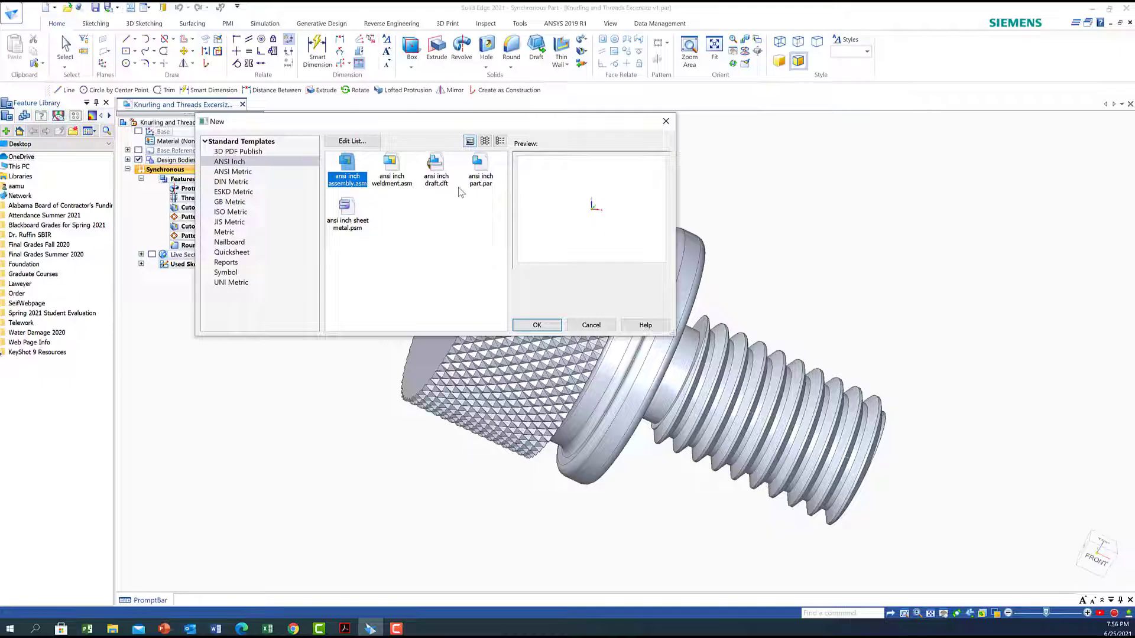
click(231, 173)
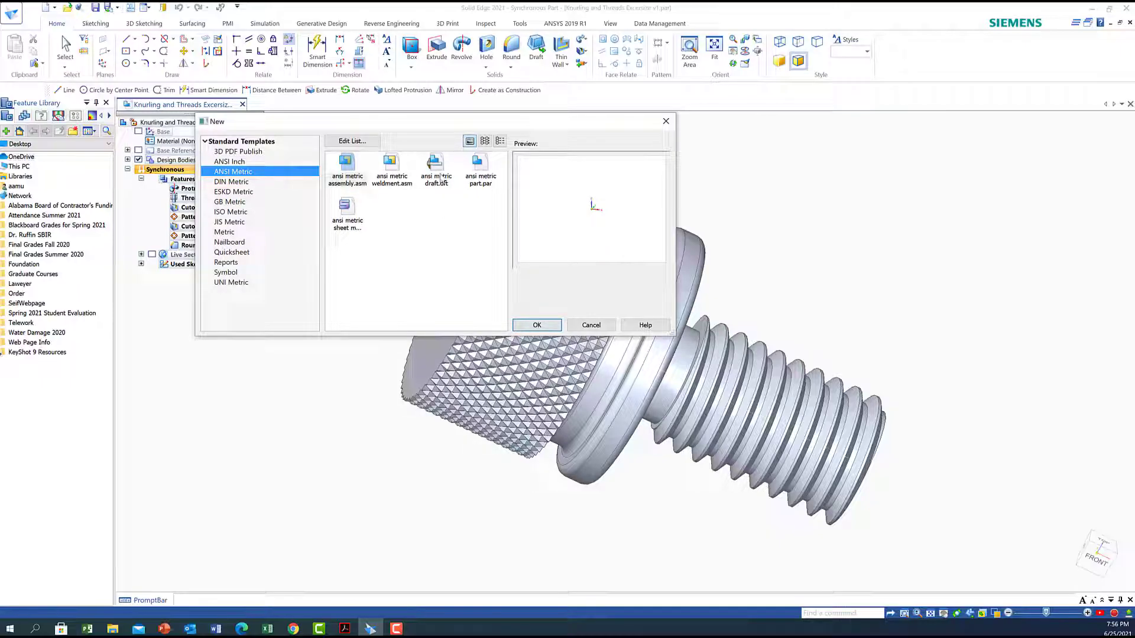
click(480, 172)
click(537, 325)
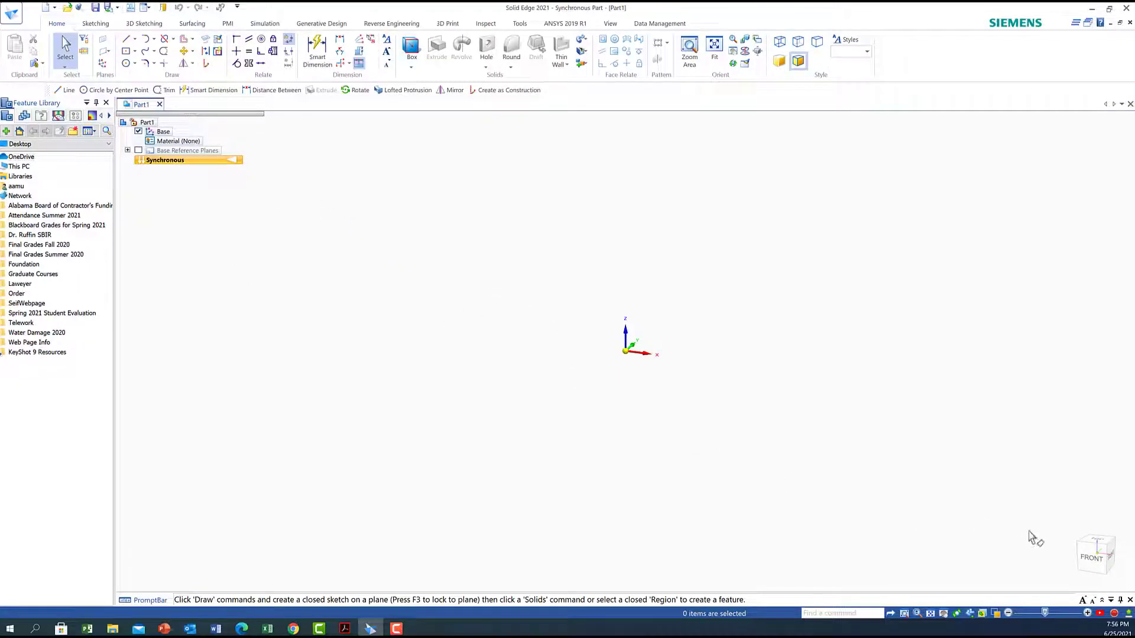
In the front view, sketch an 8 mm vertical line going up from the origin.
click(1092, 556)
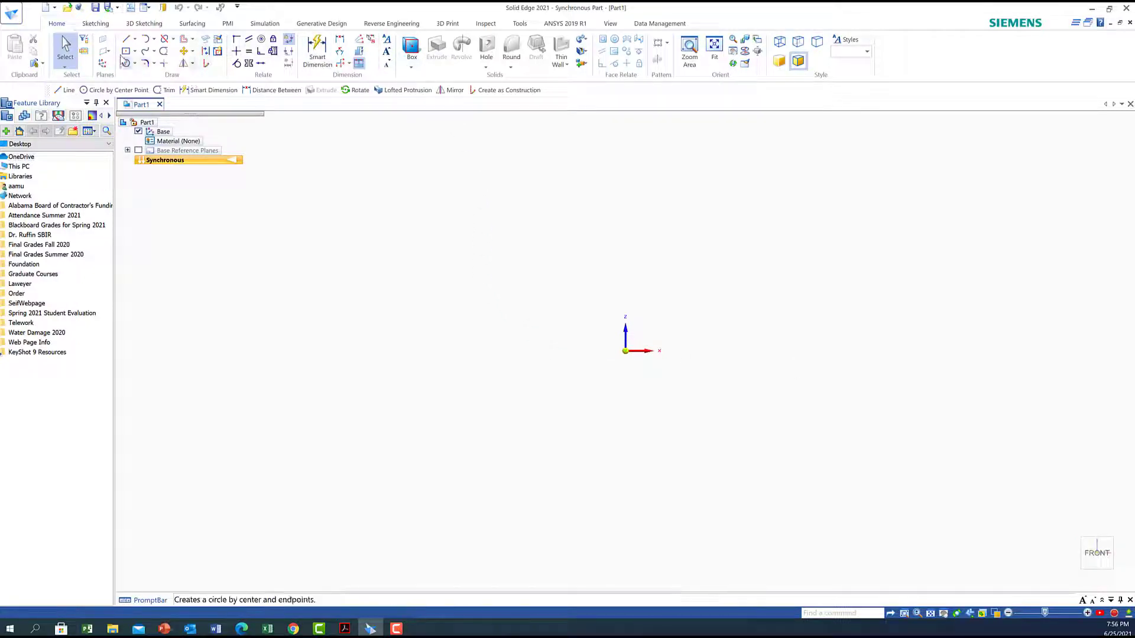
click(126, 38)
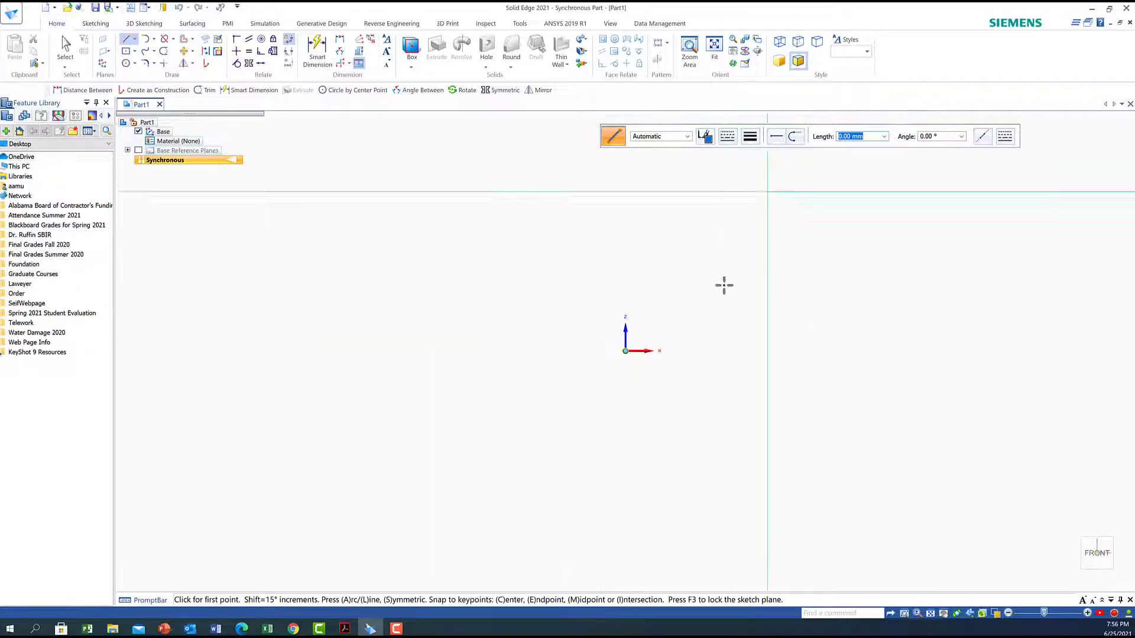
click(626, 351)
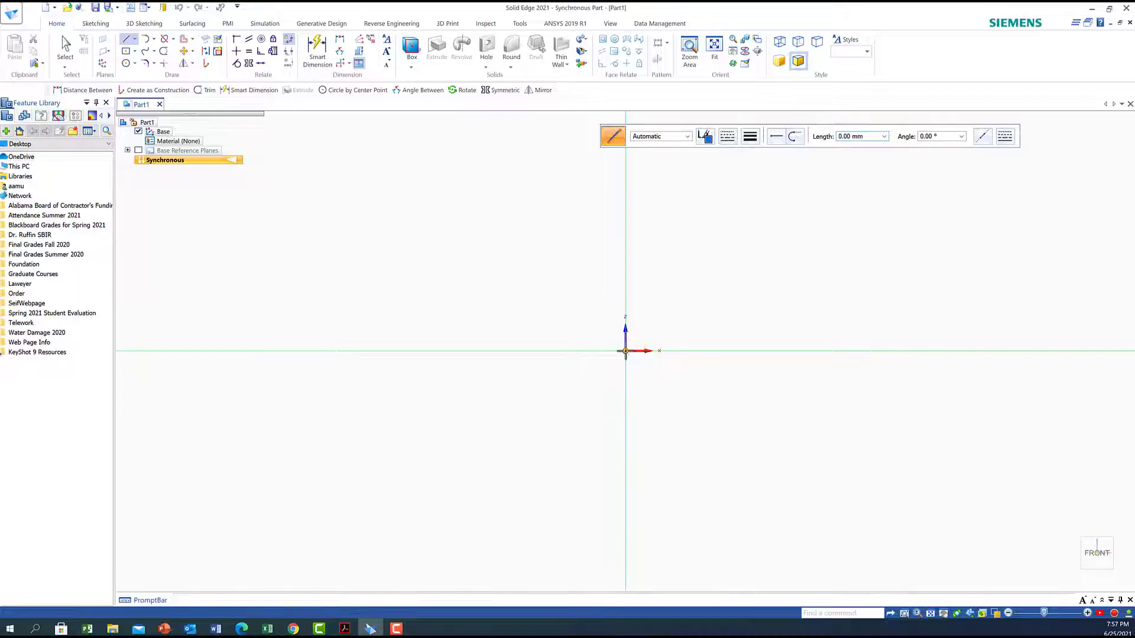
click(625, 351)
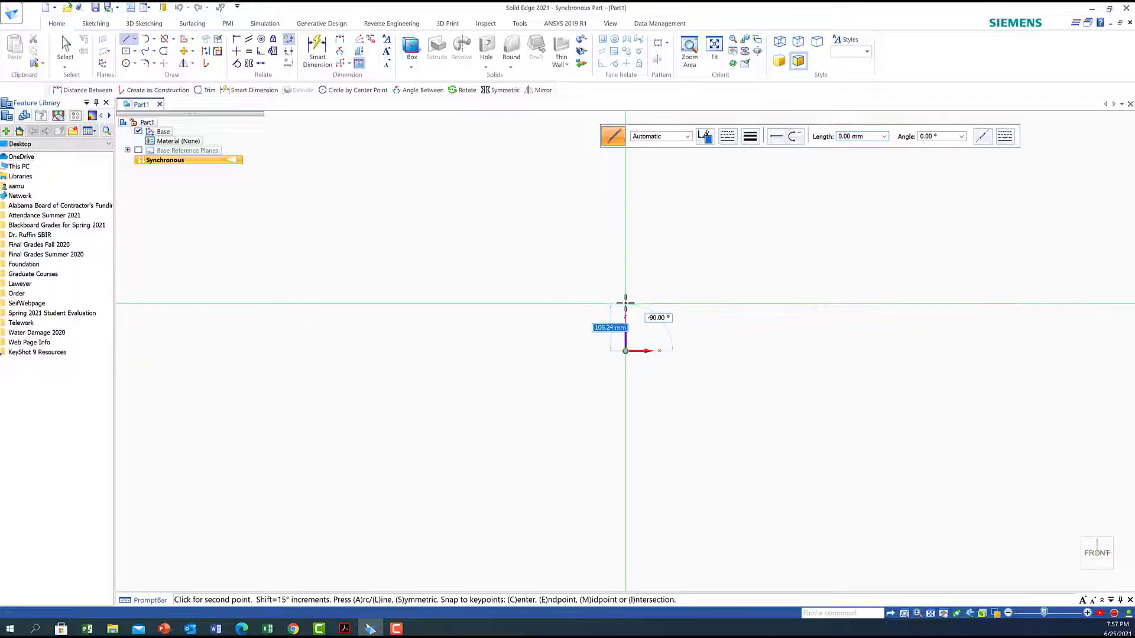
text(8)
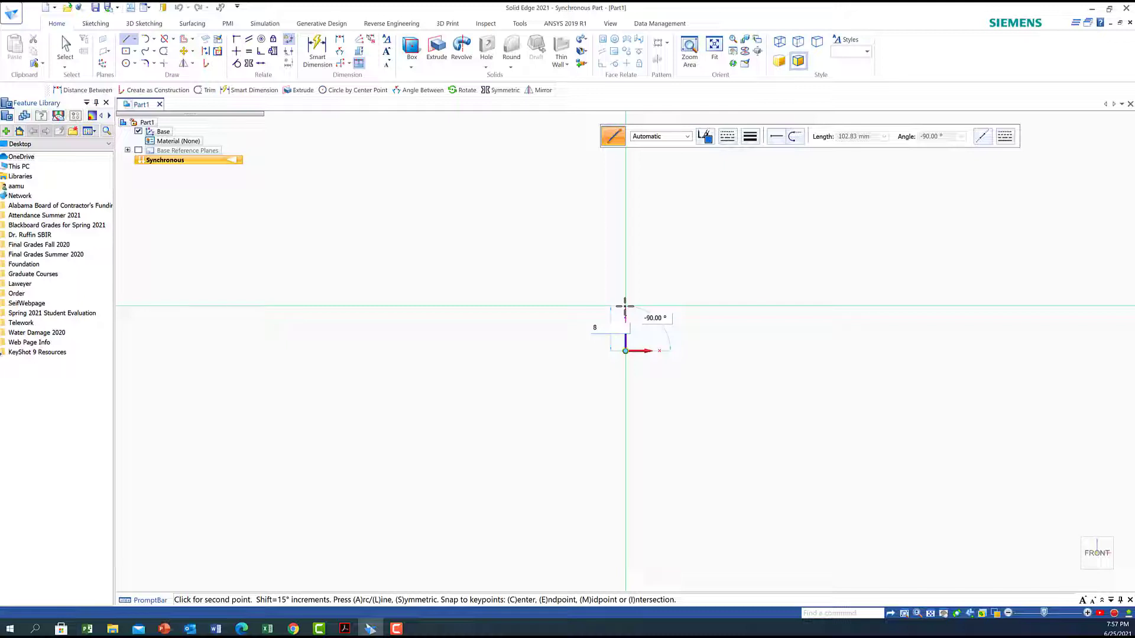
key(Tab)
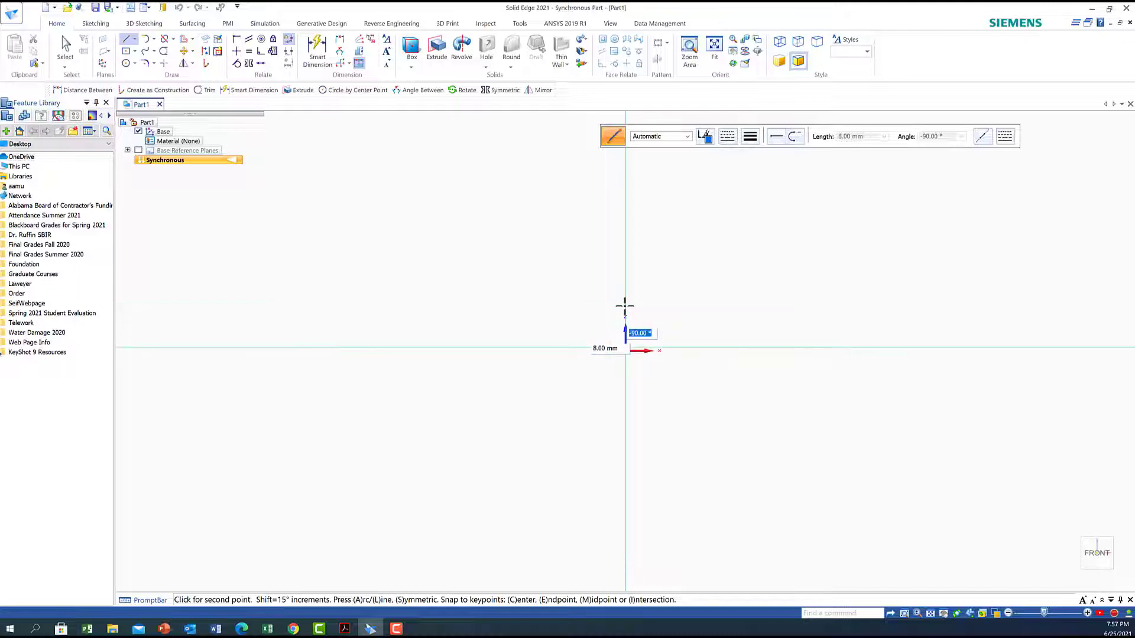
key(Return)
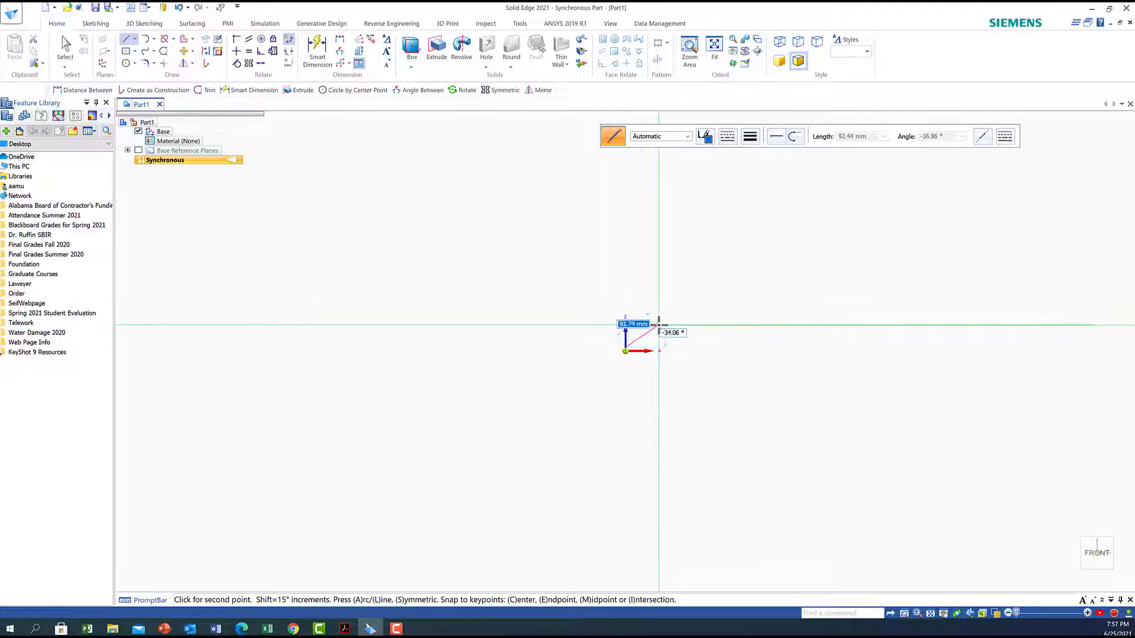
Continue the profile with a horizontal line about 6.5 mm long from the vertical line's upper end, away from the Z axis.
click(726, 46)
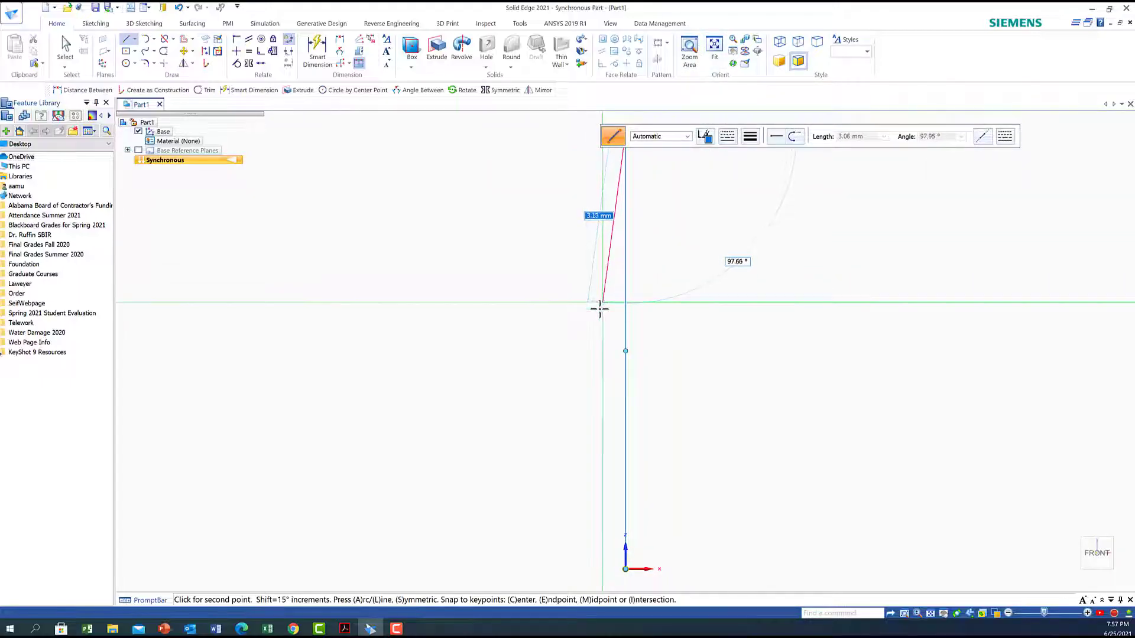
scroll(599, 309, down, 5)
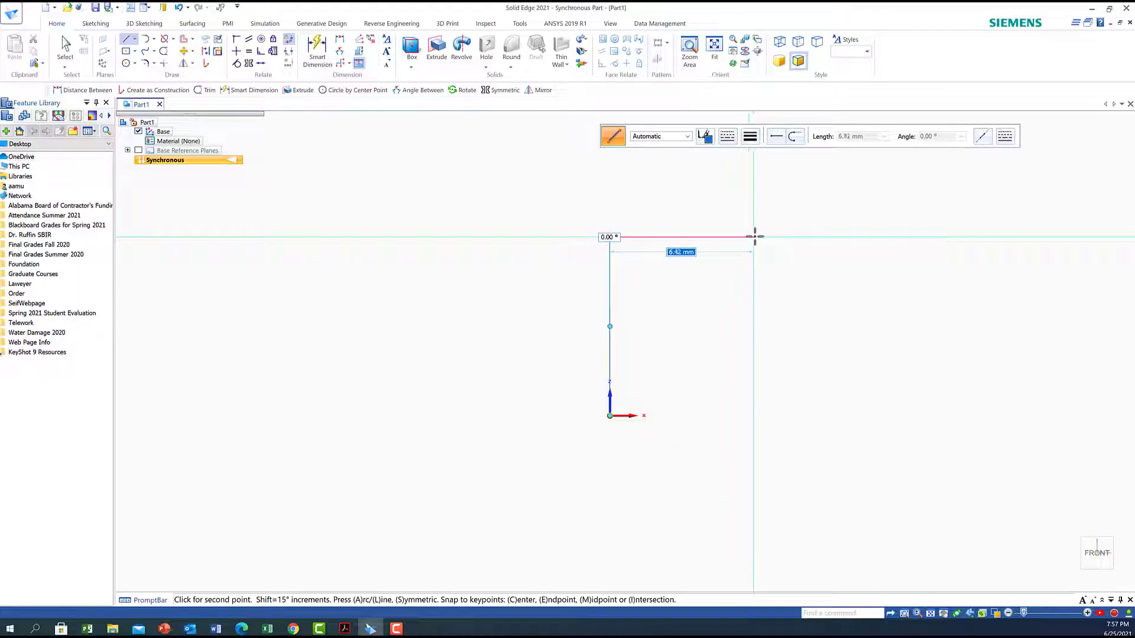
text(8)
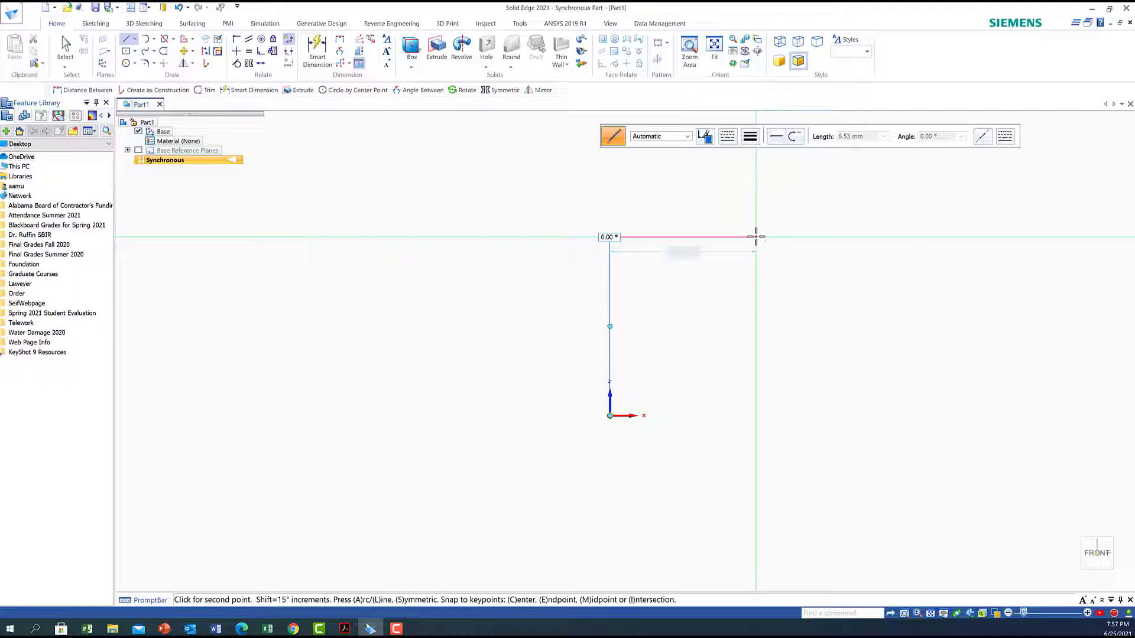
key(Return)
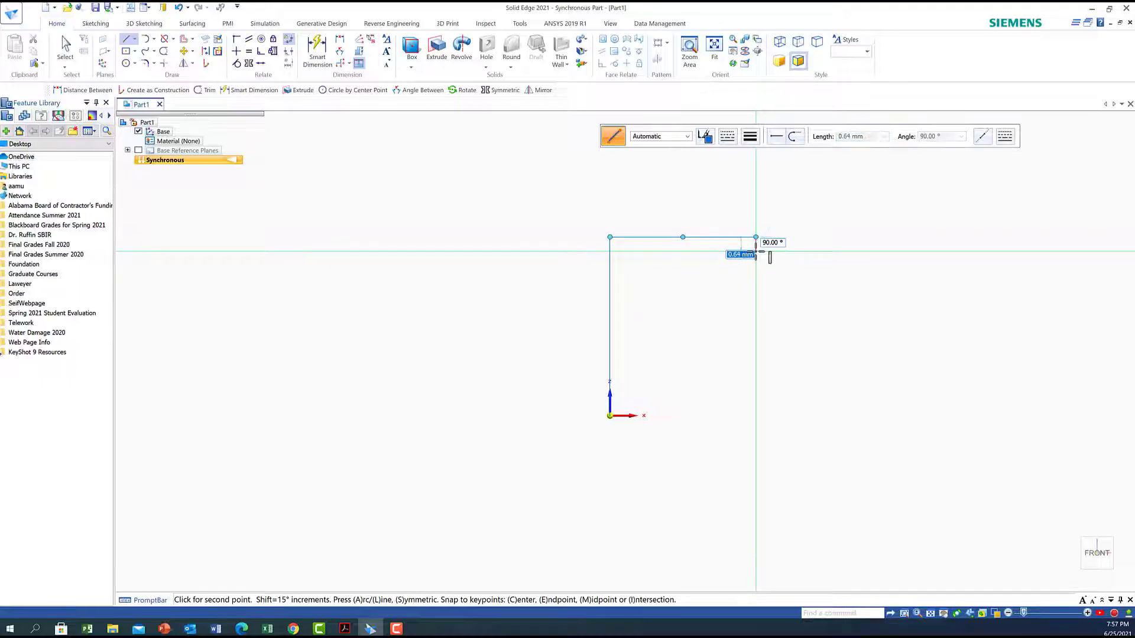
Sketch a rectangular groove 1.5 mm deep and 2 mm wide, bringing the profile back up to the upper edge's level.
text(1.5)
key(Tab)
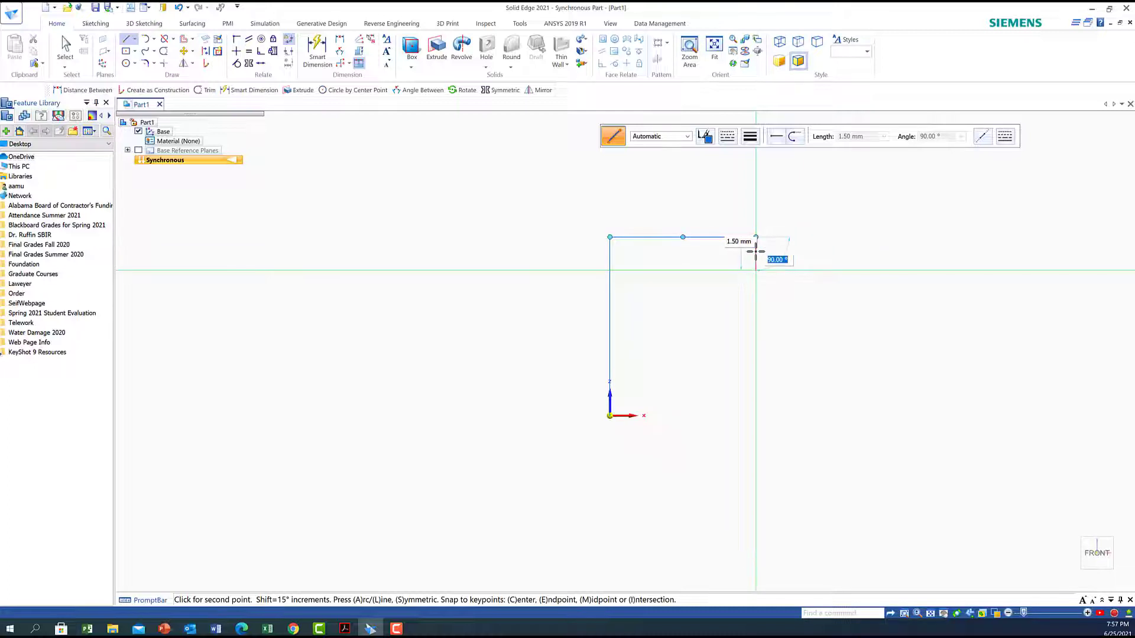
key(Return)
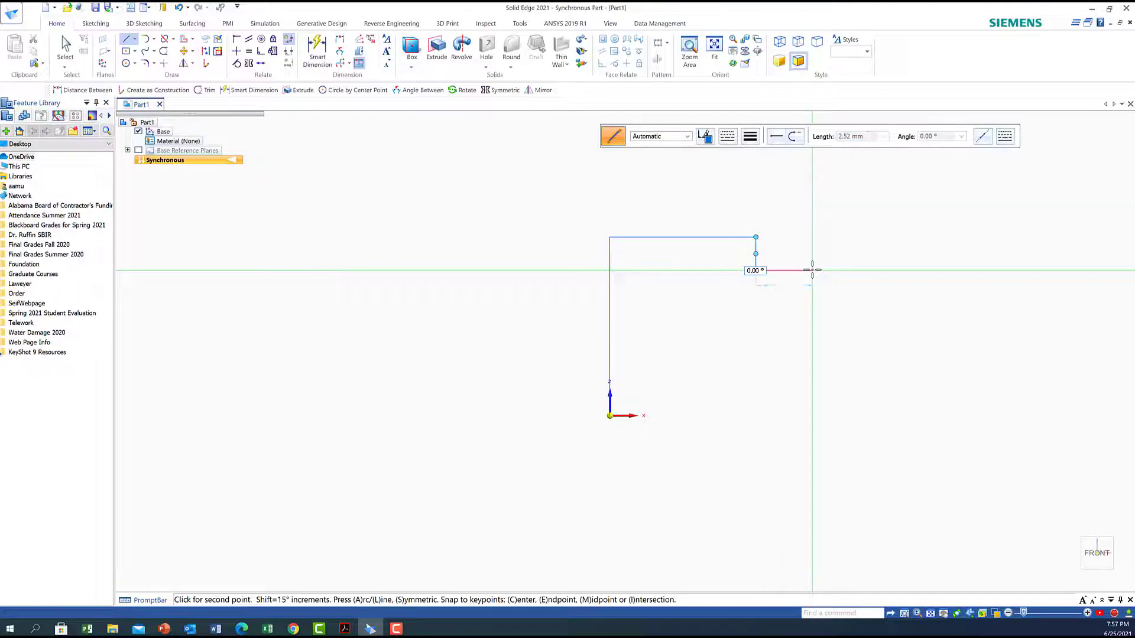
key(Tab)
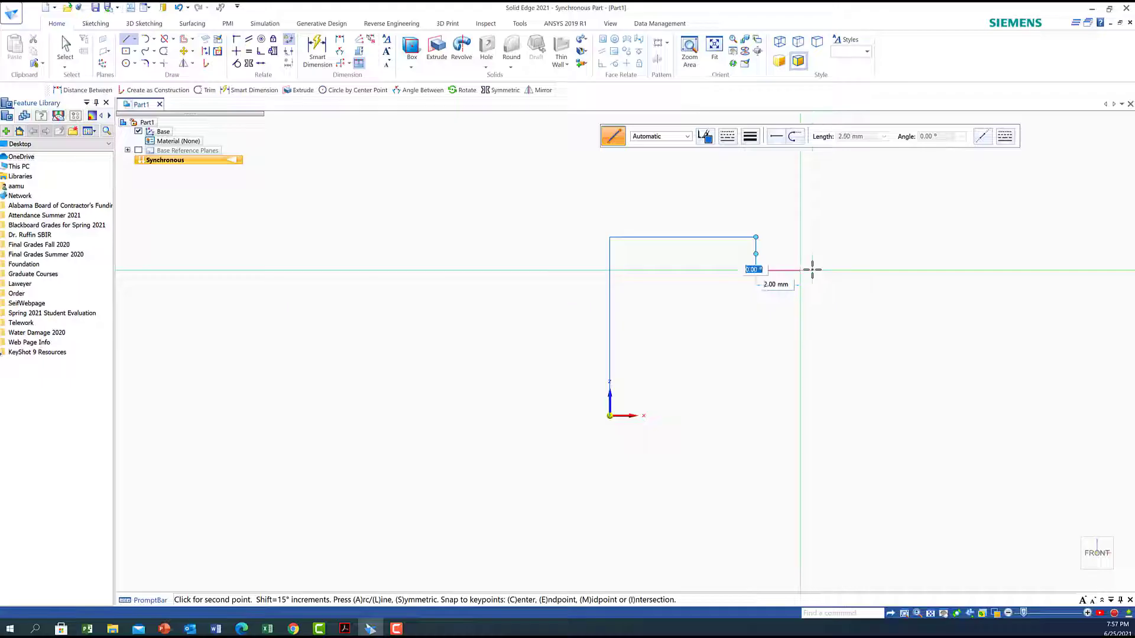
key(Return)
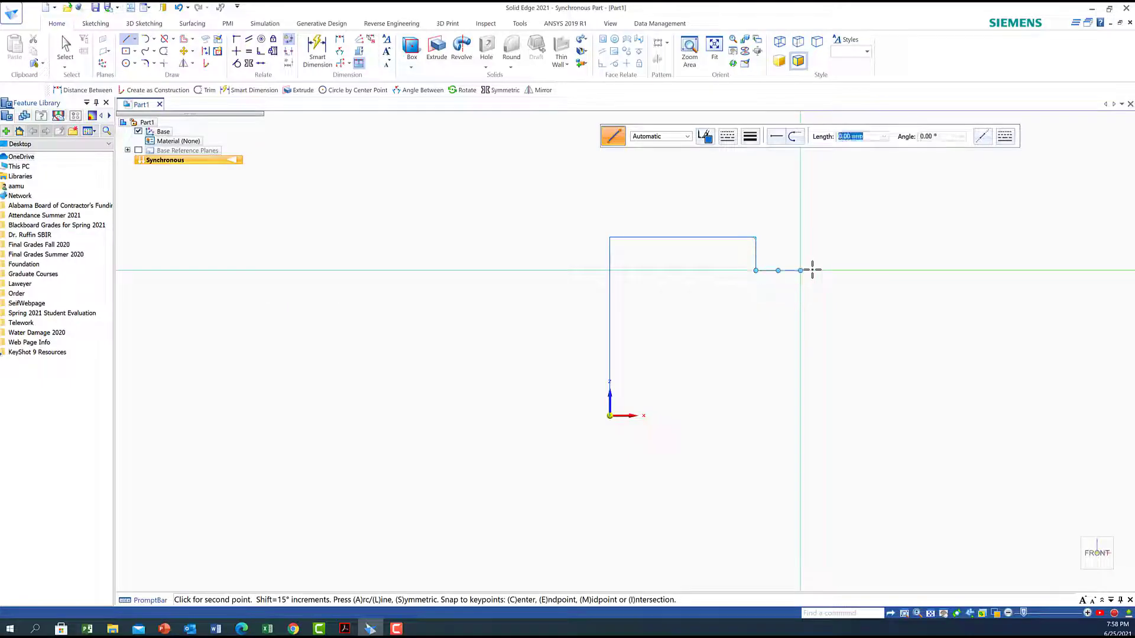
click(800, 237)
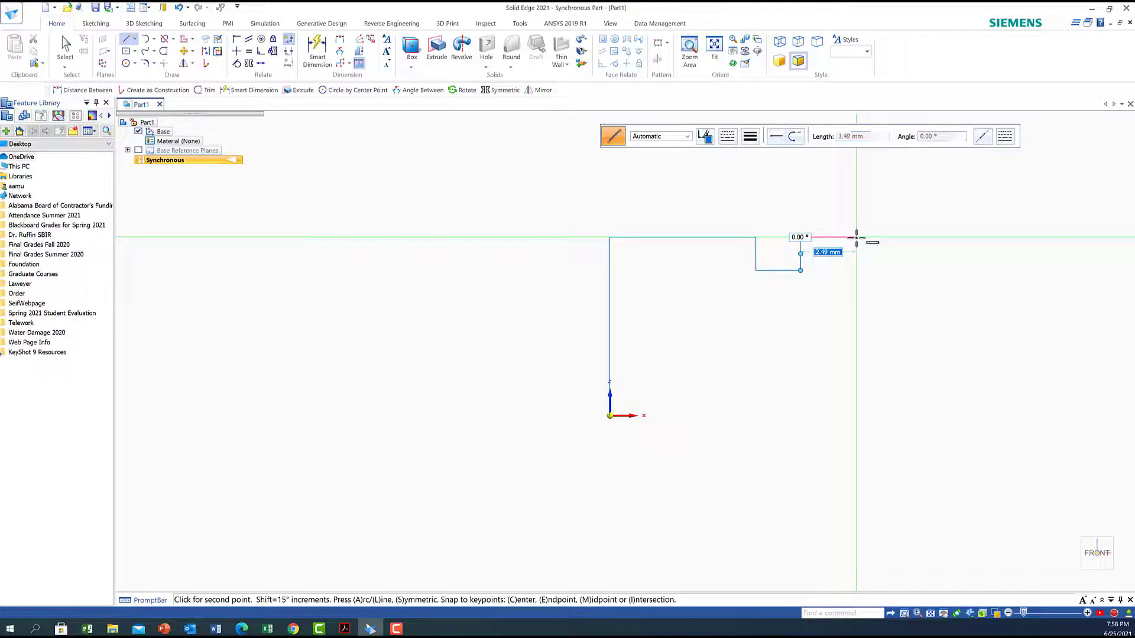
Continue the profile past the groove with a 2 mm horizontal line and a 5 mm vertical line downward.
text(2)
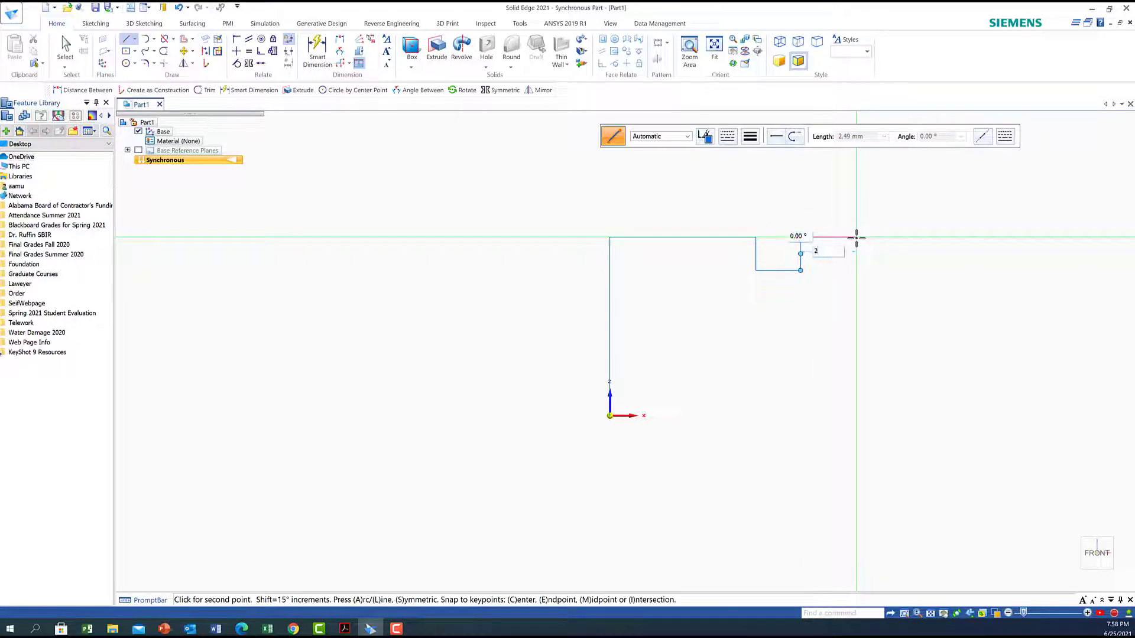
key(Tab)
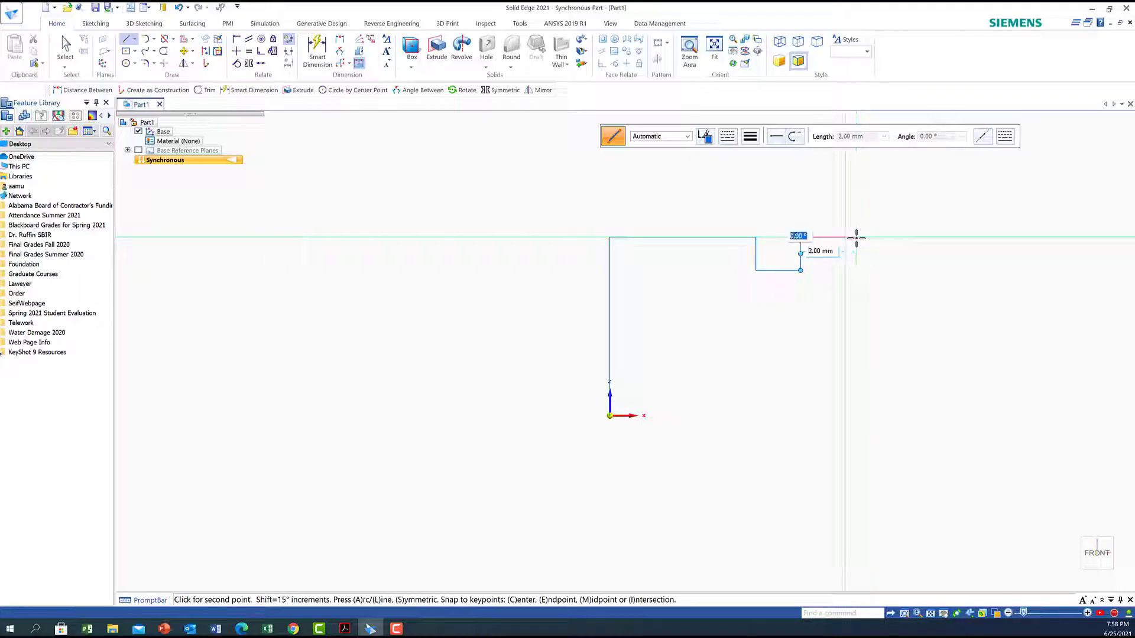
key(Return)
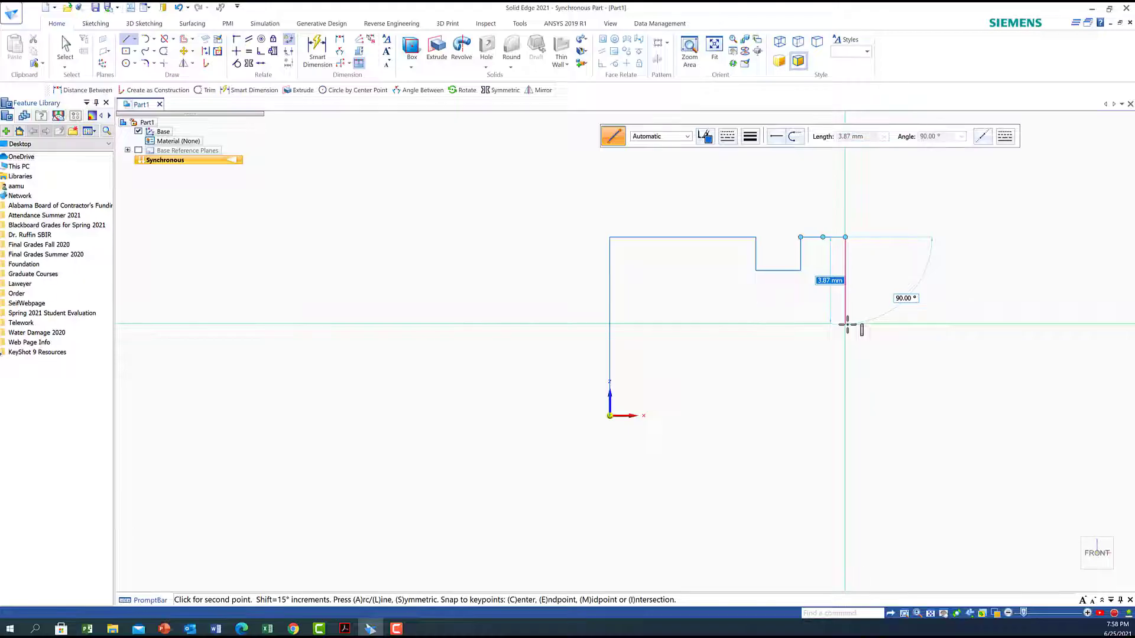
text(5)
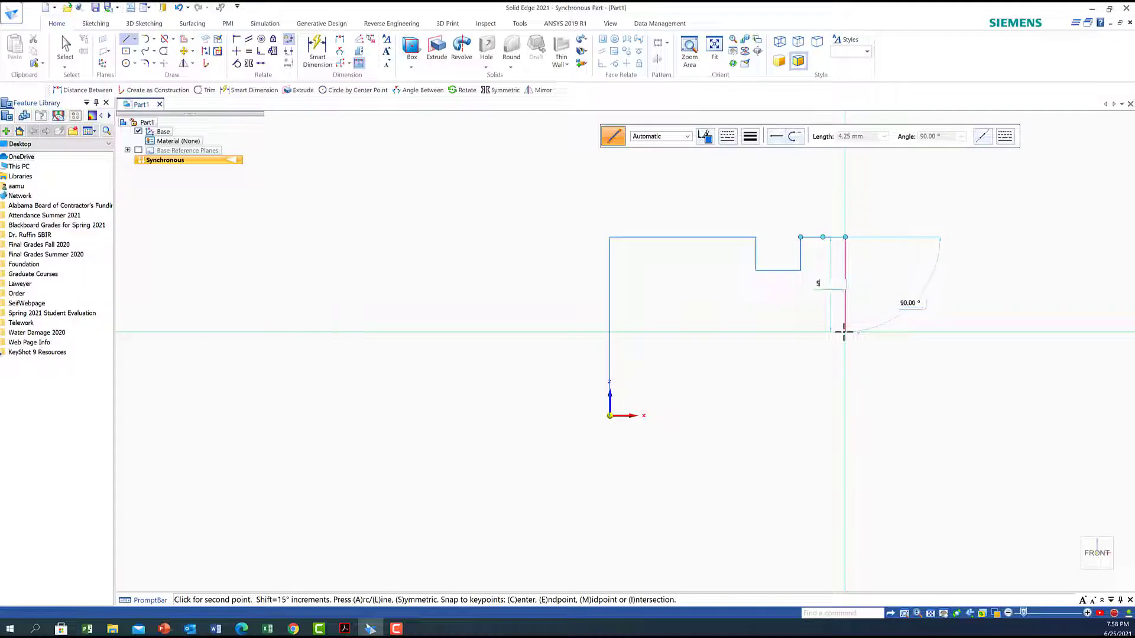
key(Tab)
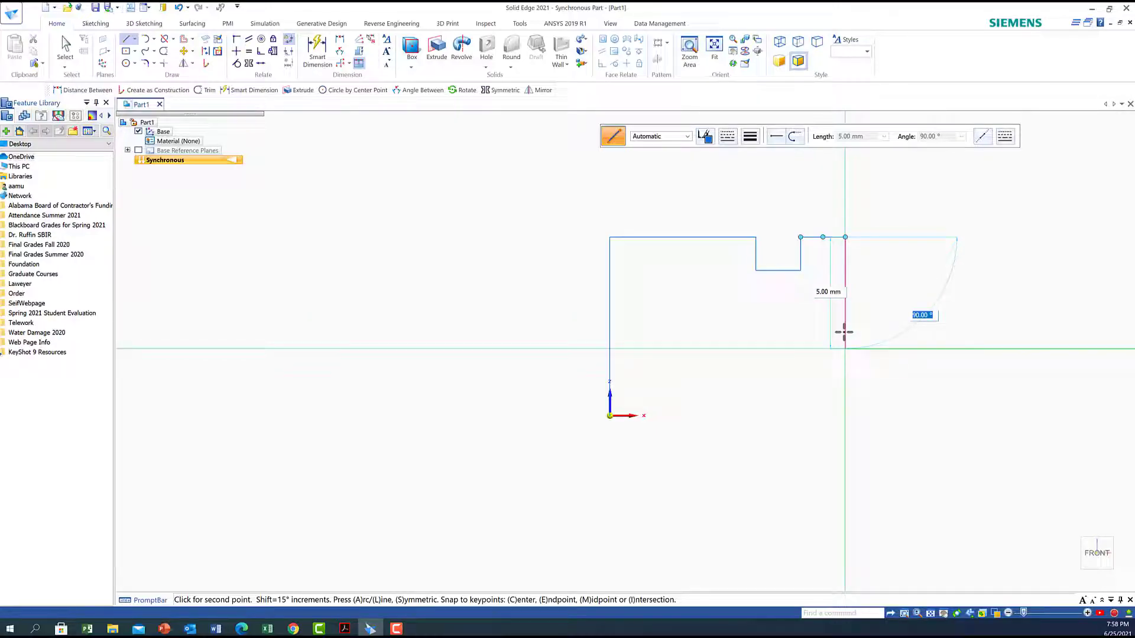
key(Return)
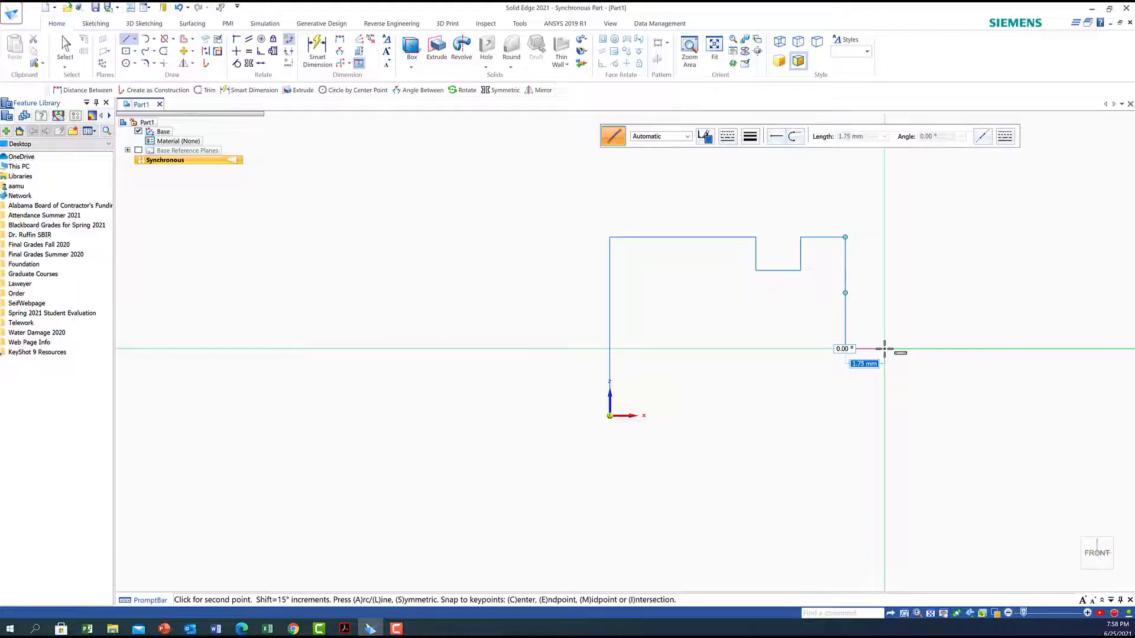
Add the neck relief to the profile with a 2 mm horizontal line and a 1 mm vertical line upward.
text(2)
key(Tab)
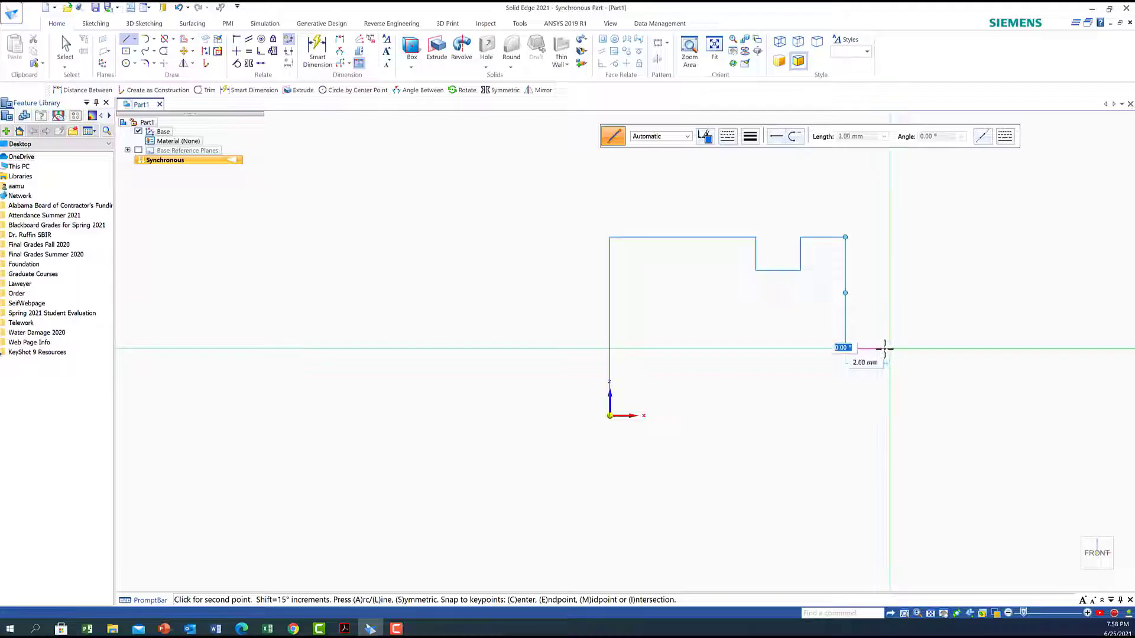
key(Return)
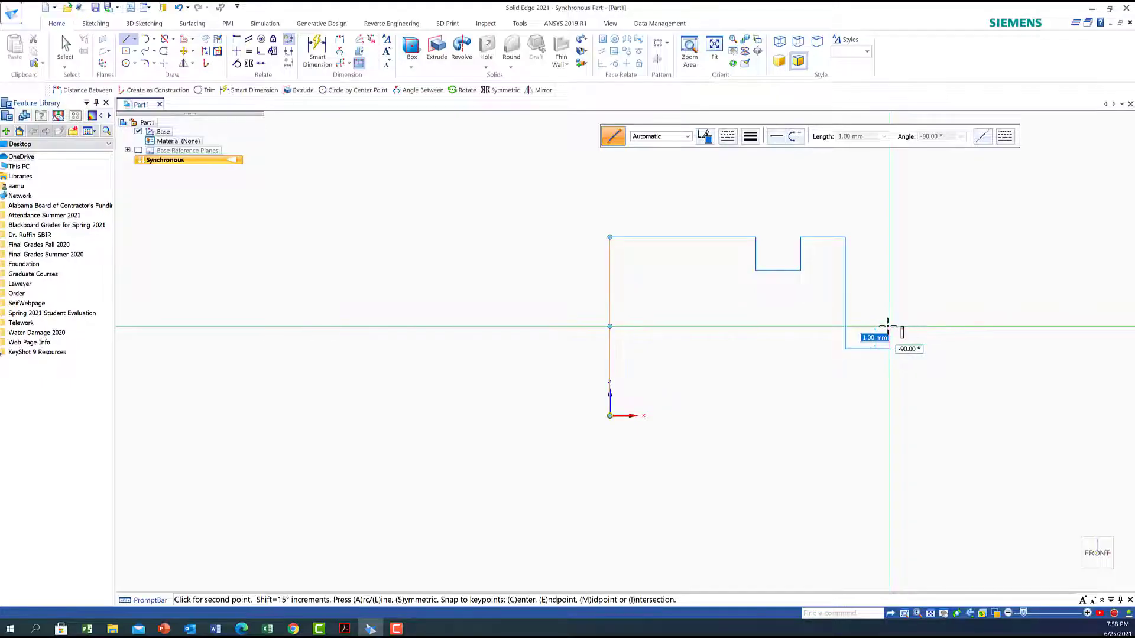
key(Return)
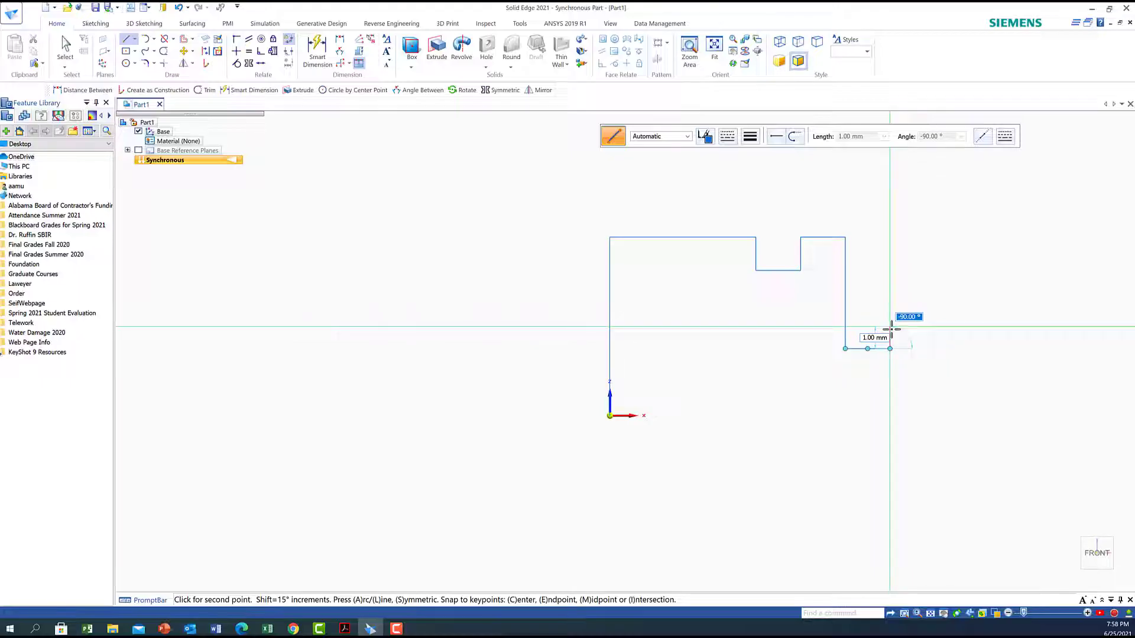
click(890, 326)
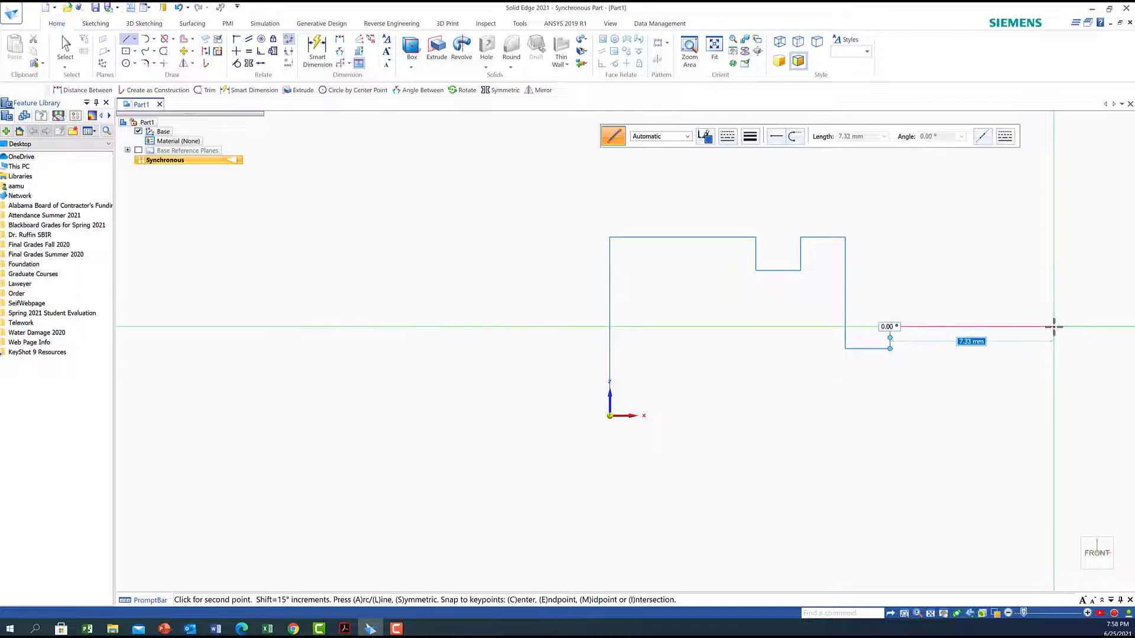
Add a 12 mm horizontal shank line and close the profile down to the X axis and back to the origin.
text(12)
key(Tab)
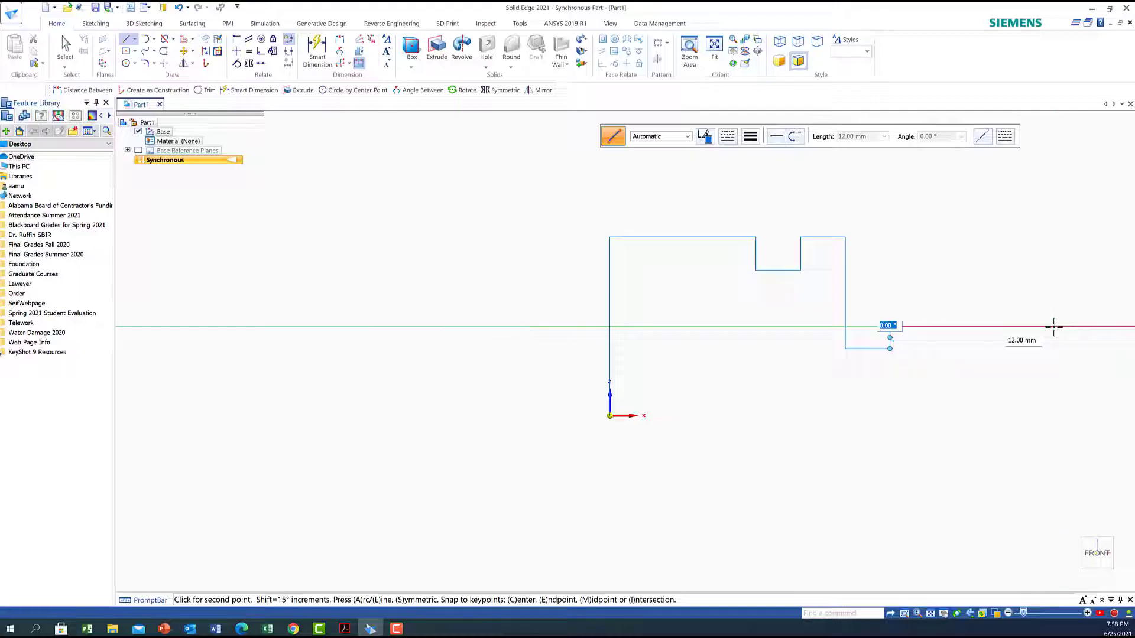
key(Return)
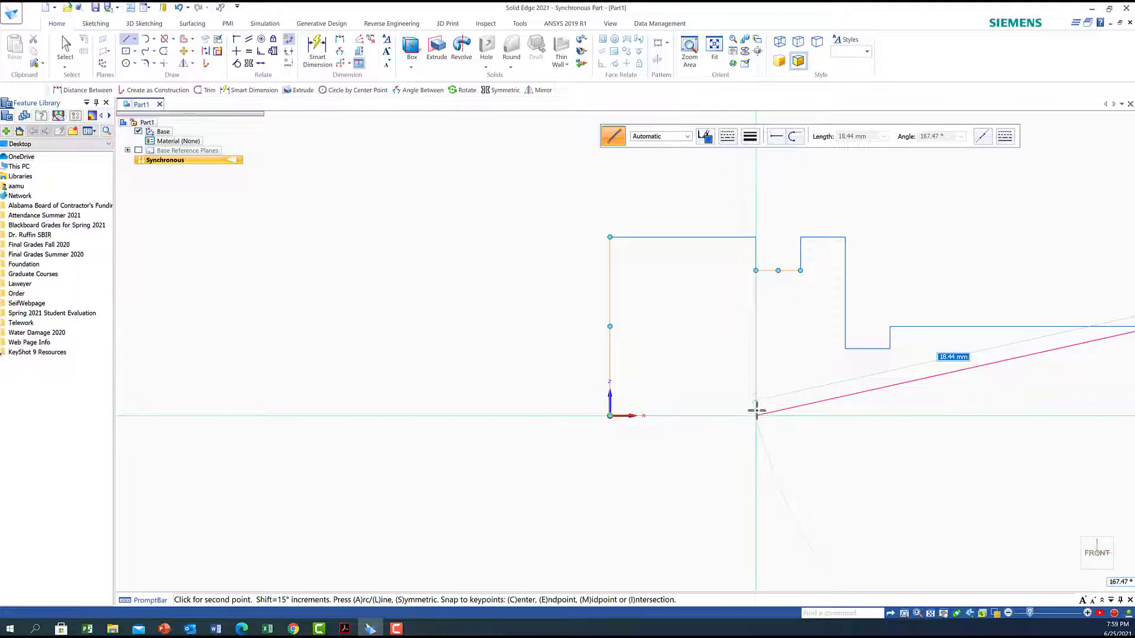
scroll(755, 407, down, 2)
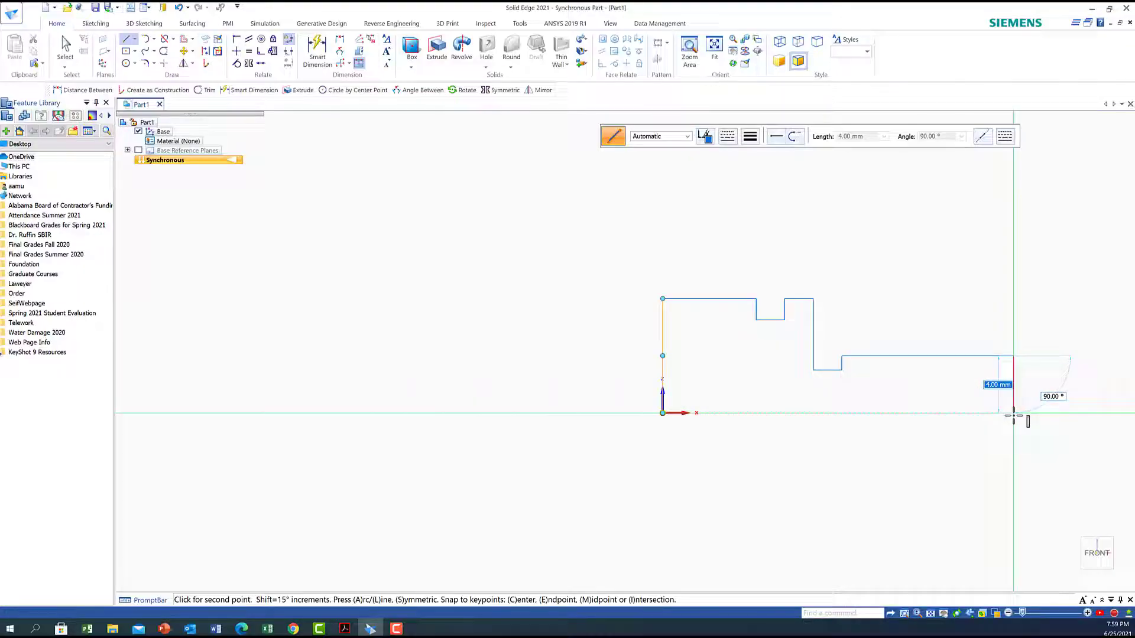
click(1013, 413)
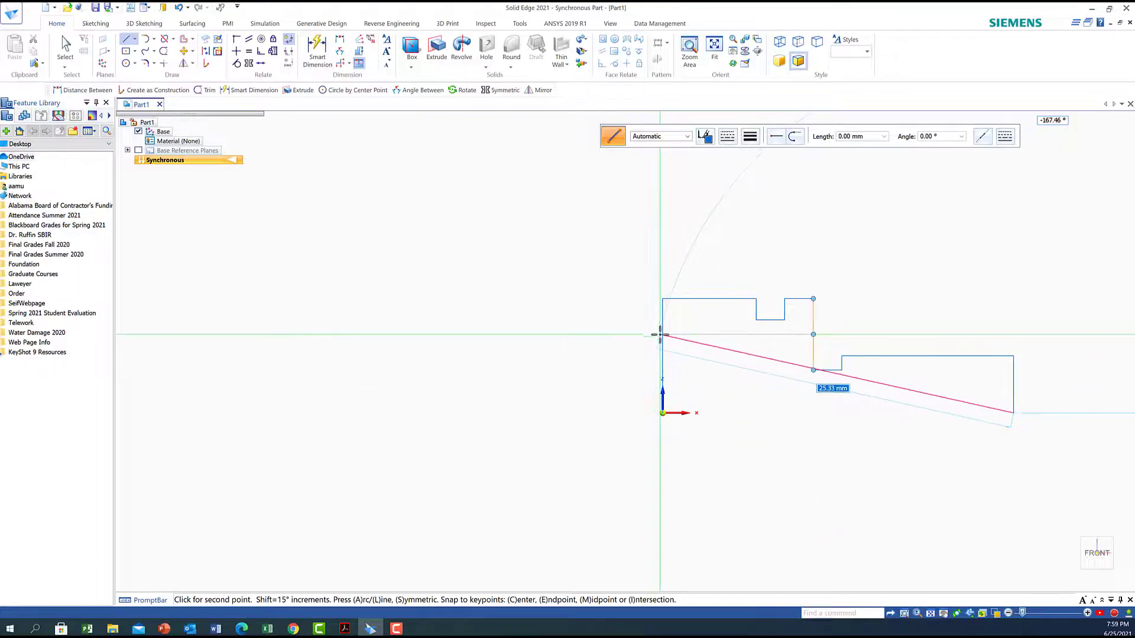
click(663, 414)
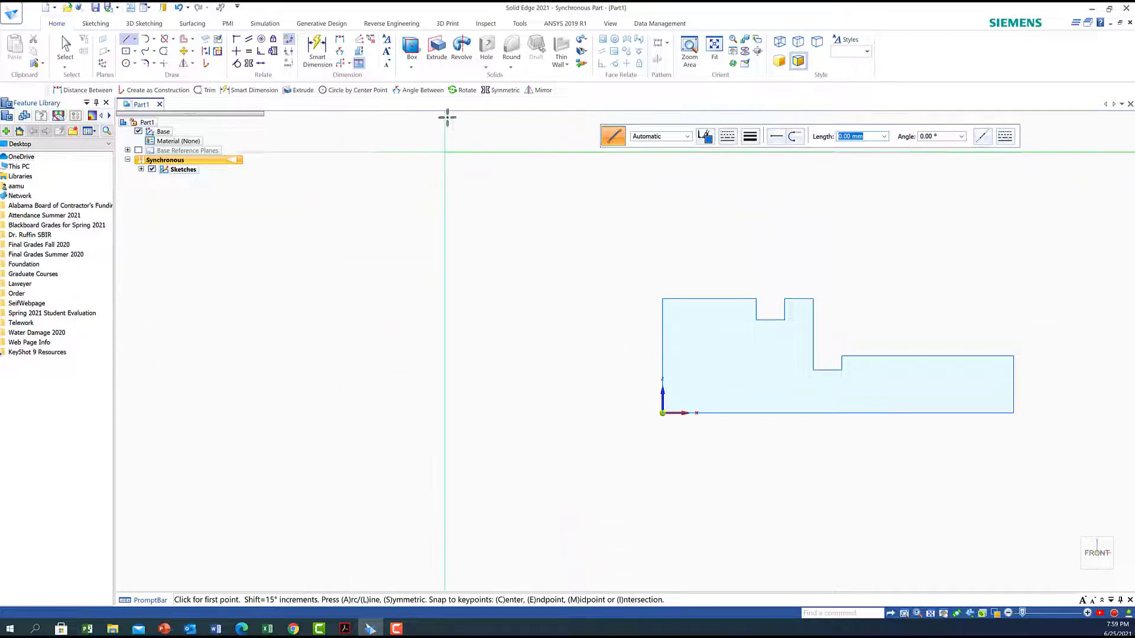
Dimension the profile's left vertical edge and set the length of the upper edge before the groove to 8 mm.
click(317, 47)
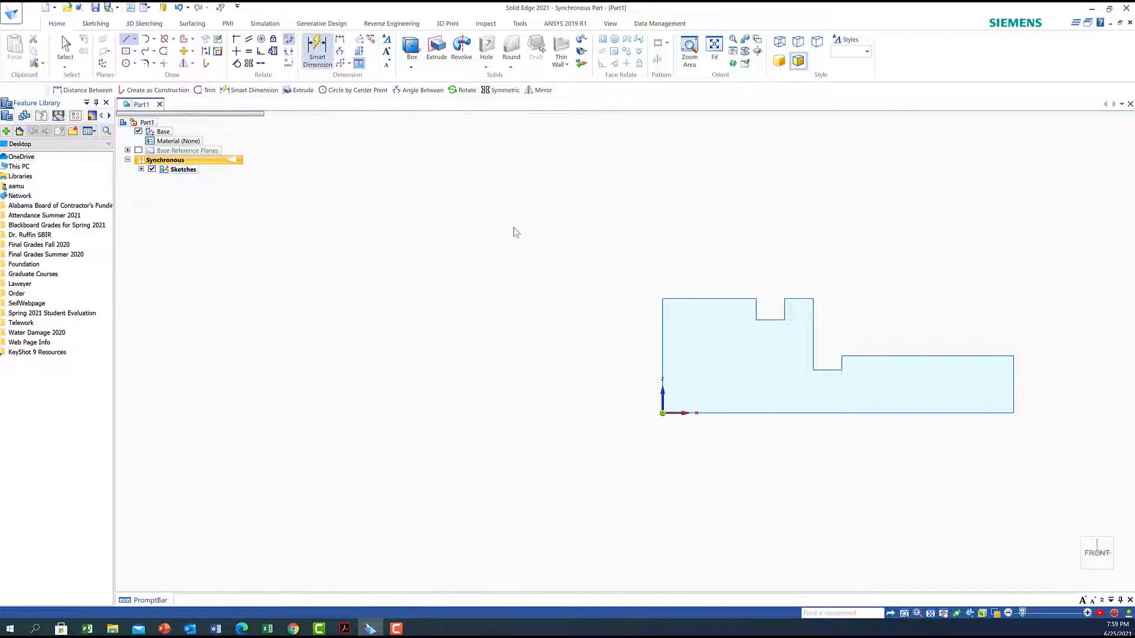
click(663, 338)
click(586, 328)
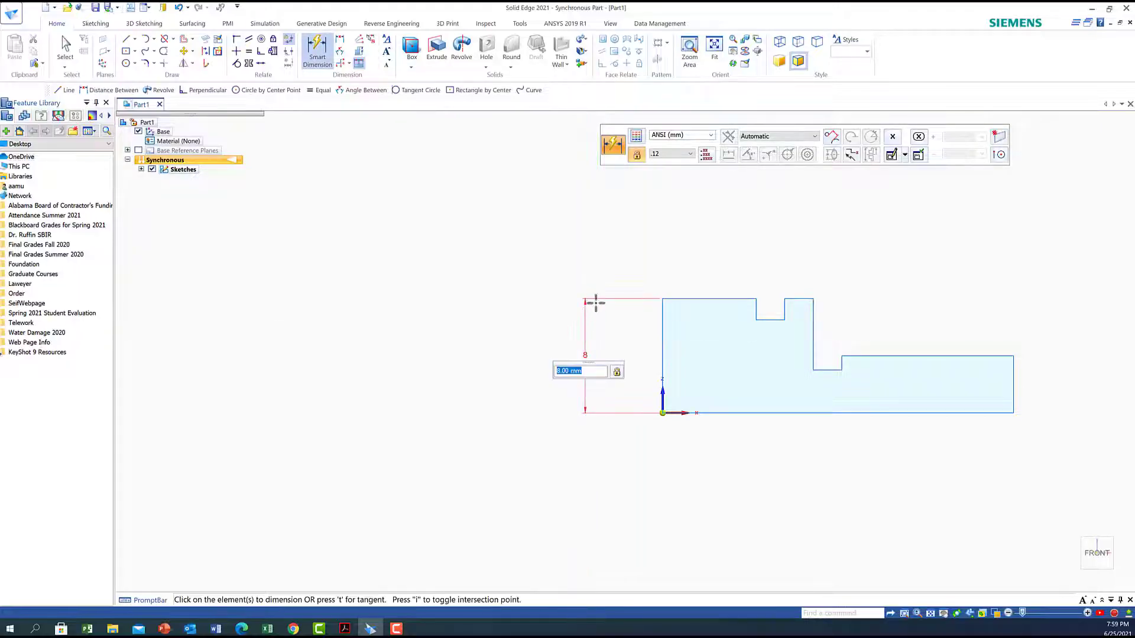
click(691, 298)
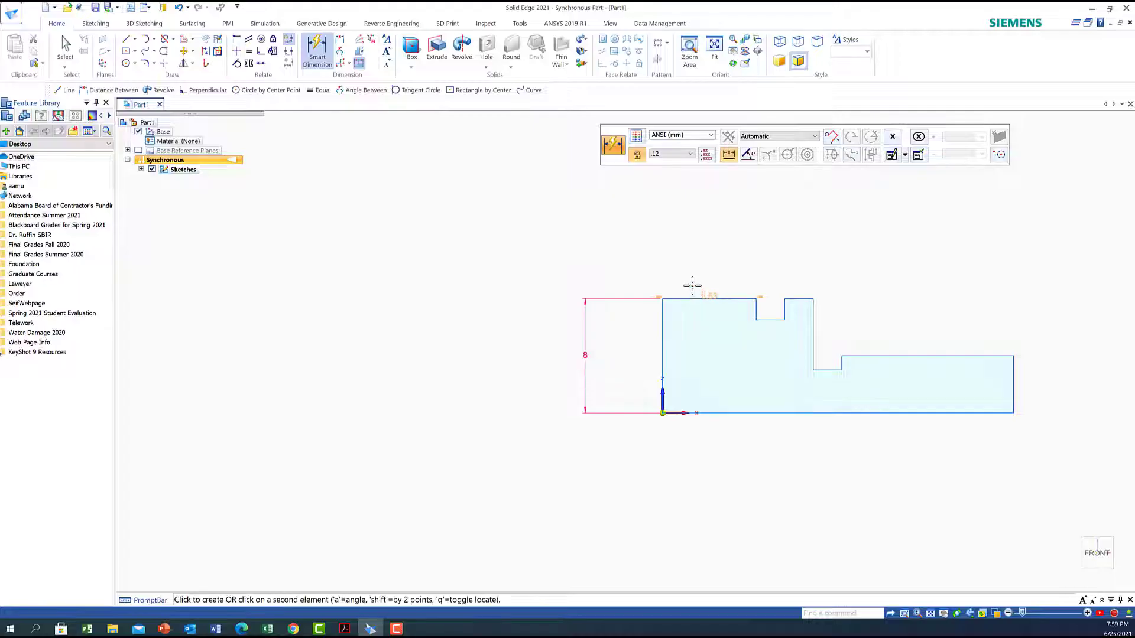
click(693, 255)
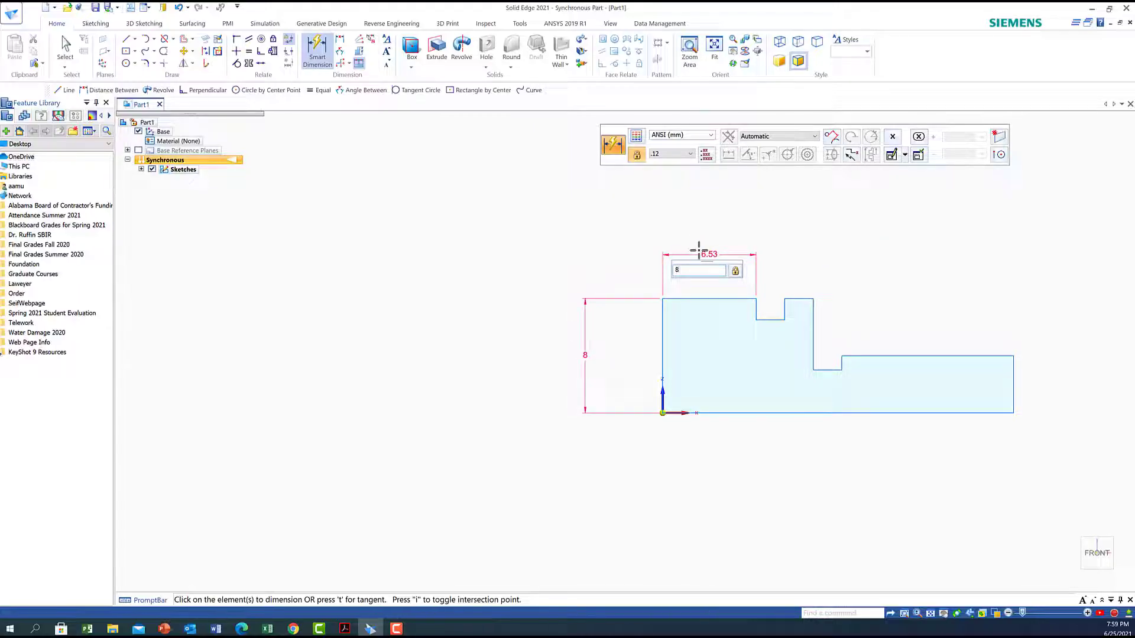
key(Return)
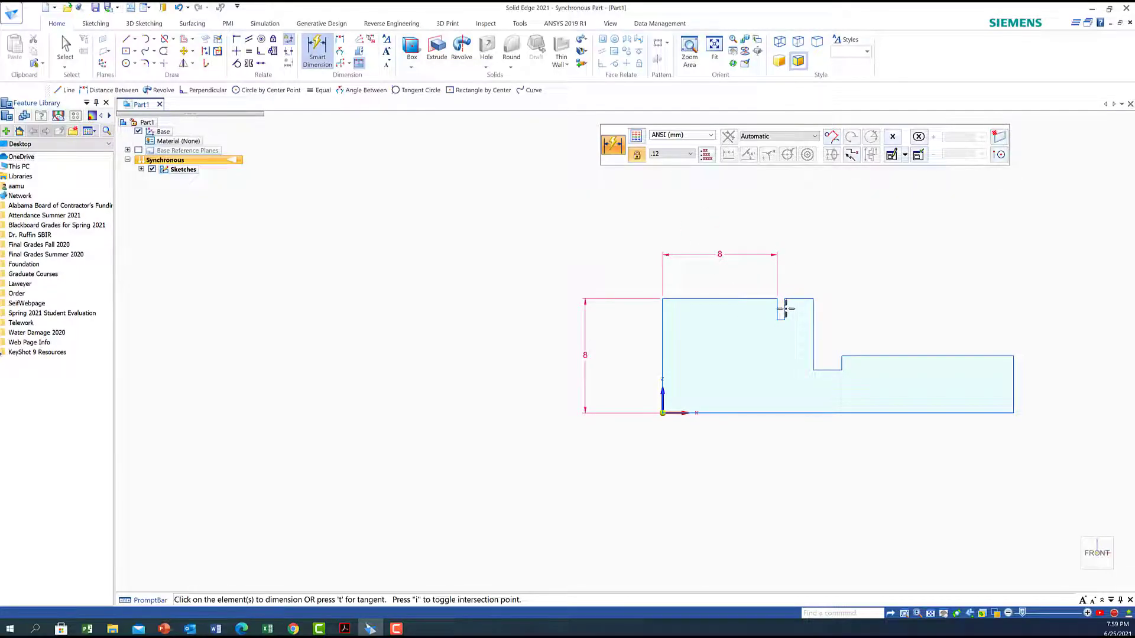
Dimension the widths of the groove and of the narrow collar edge beside it, setting each to 2 mm.
click(783, 314)
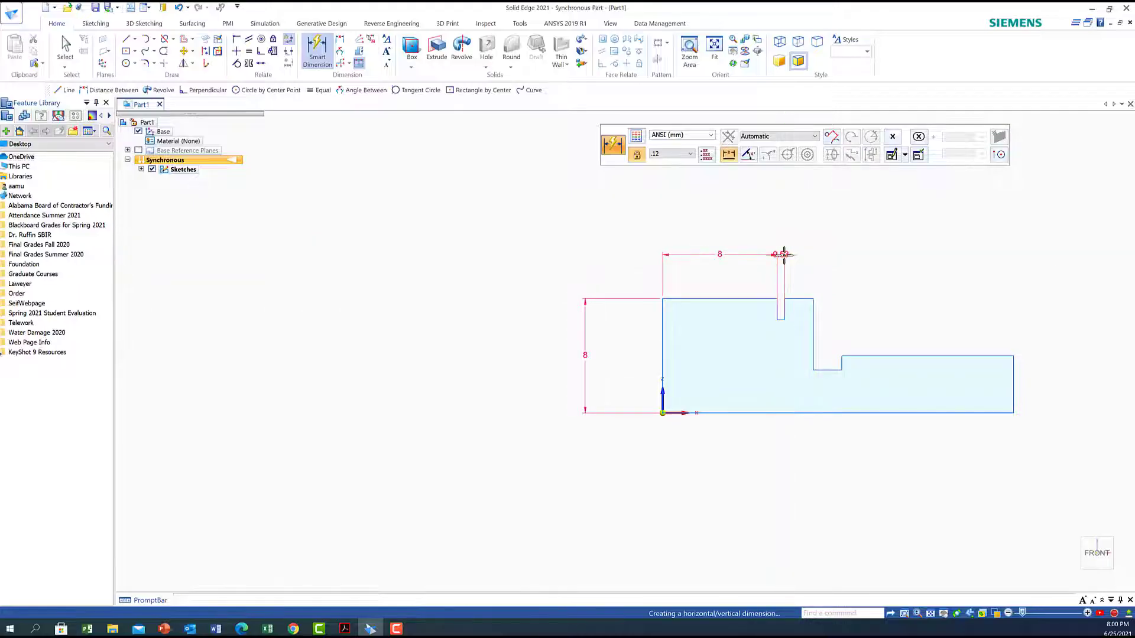
click(784, 254)
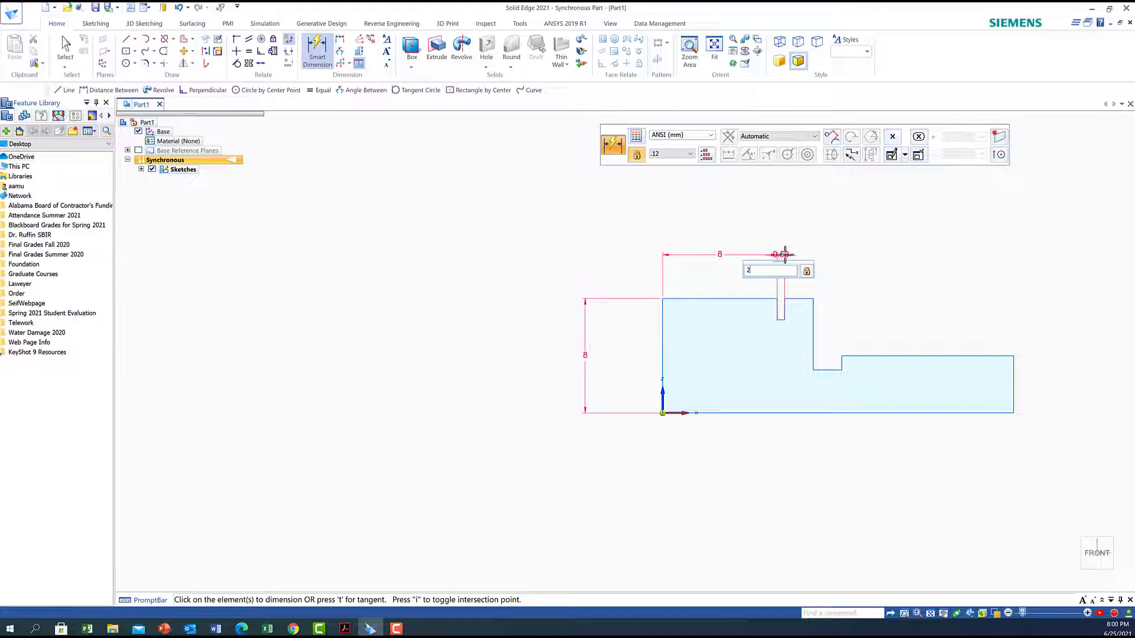
text(2)
key(Return)
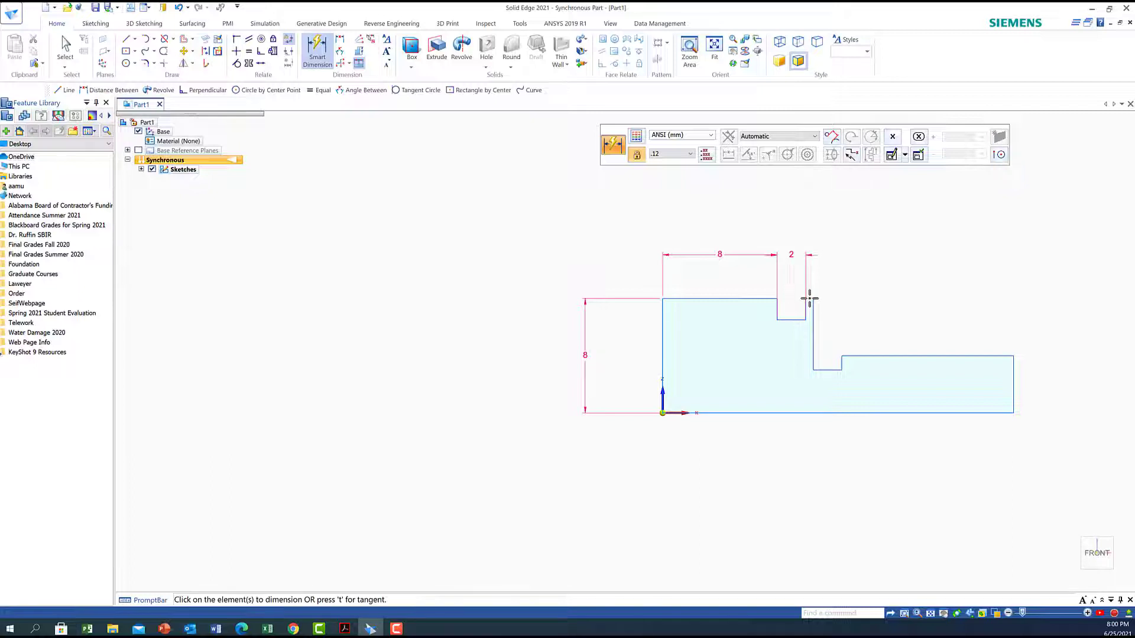
click(810, 300)
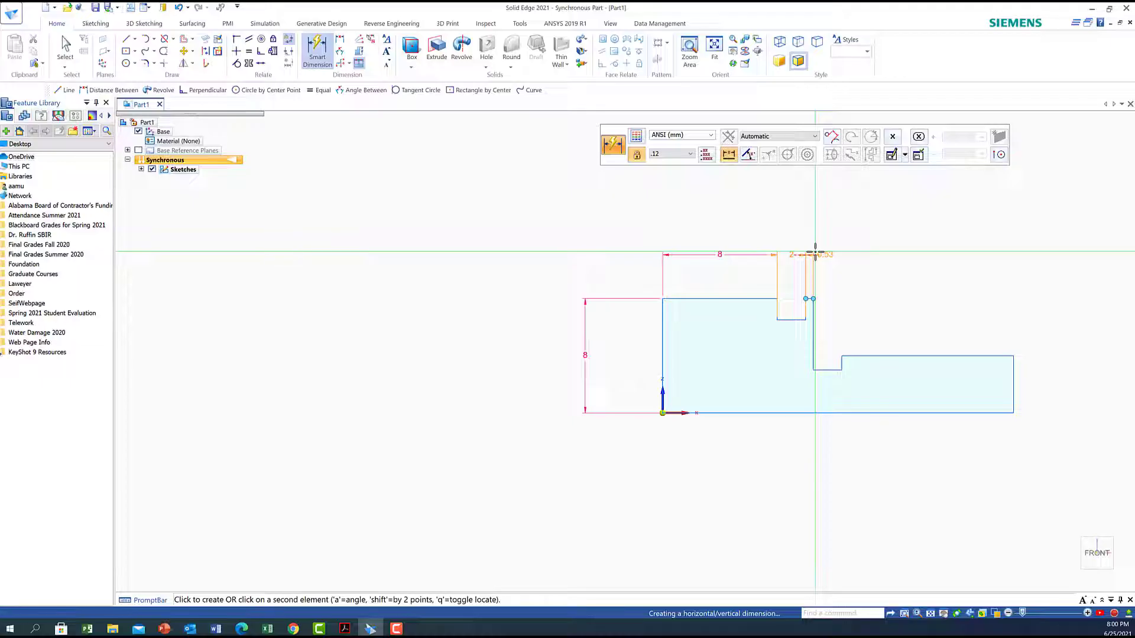
click(816, 253)
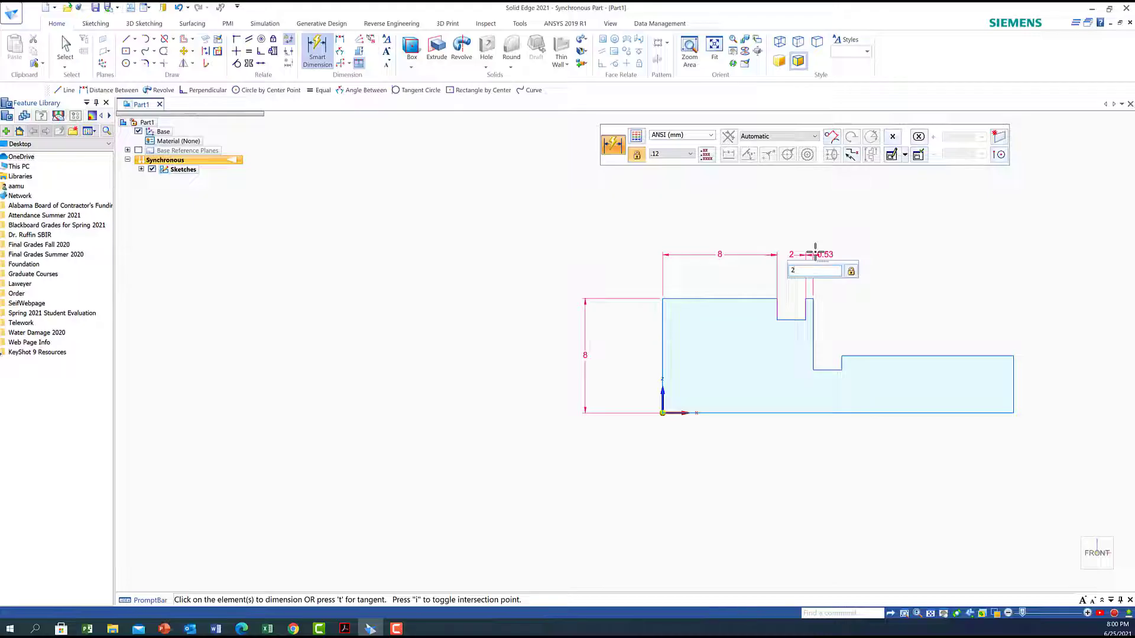
text(2)
key(Return)
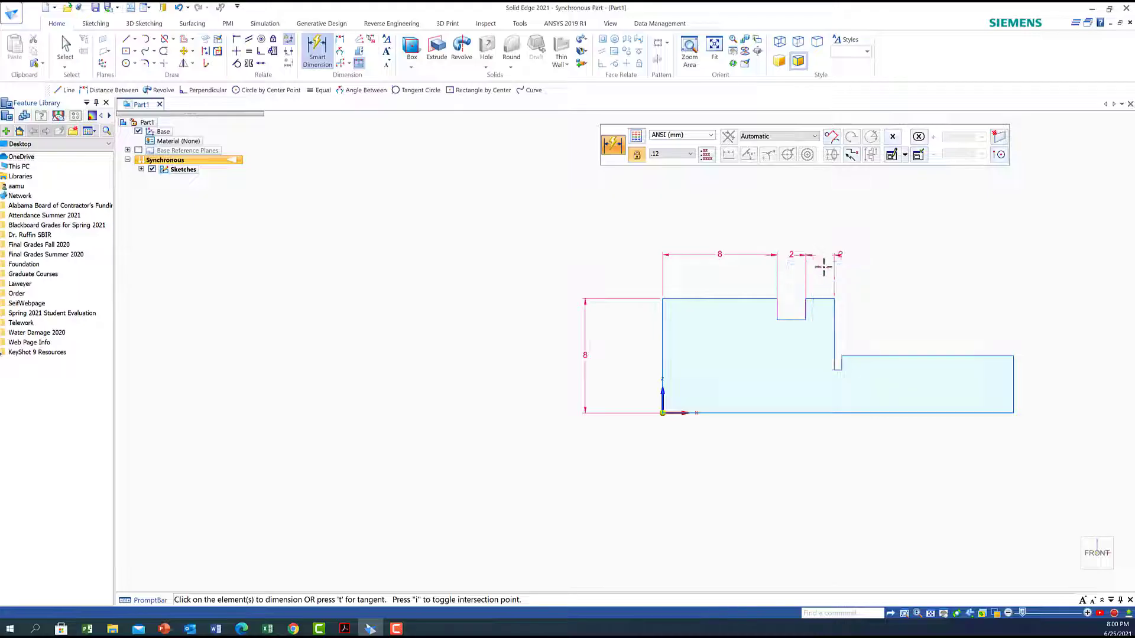
Dimension the neck relief's width as 2 mm and the shank's upper edge length as 12 mm.
click(837, 370)
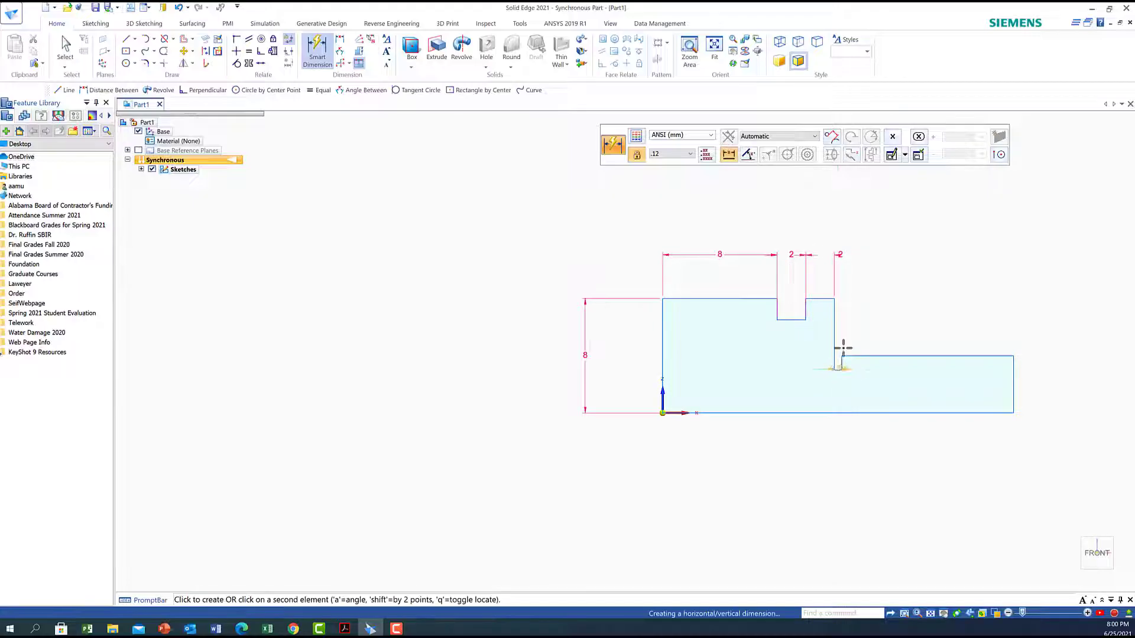
click(846, 258)
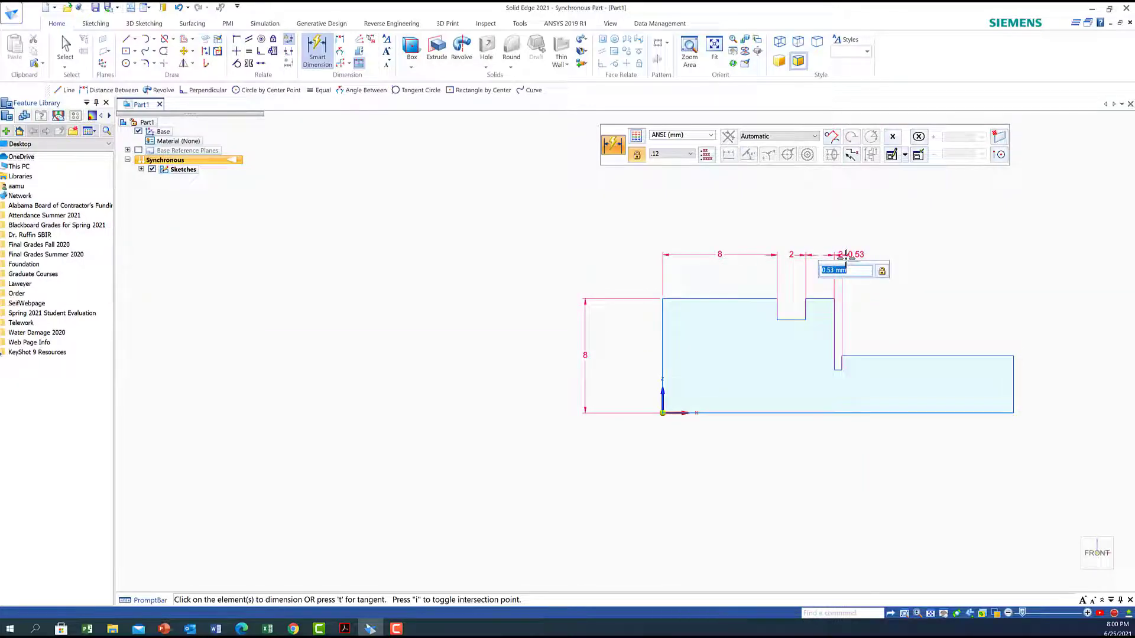
text(2)
key(Return)
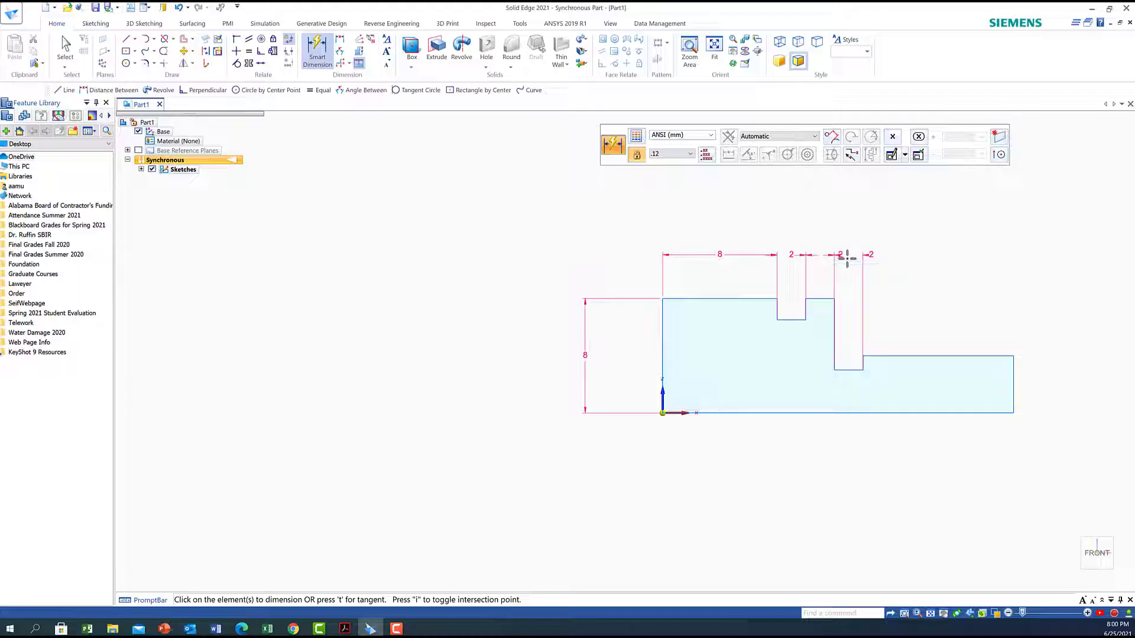
click(956, 356)
click(974, 262)
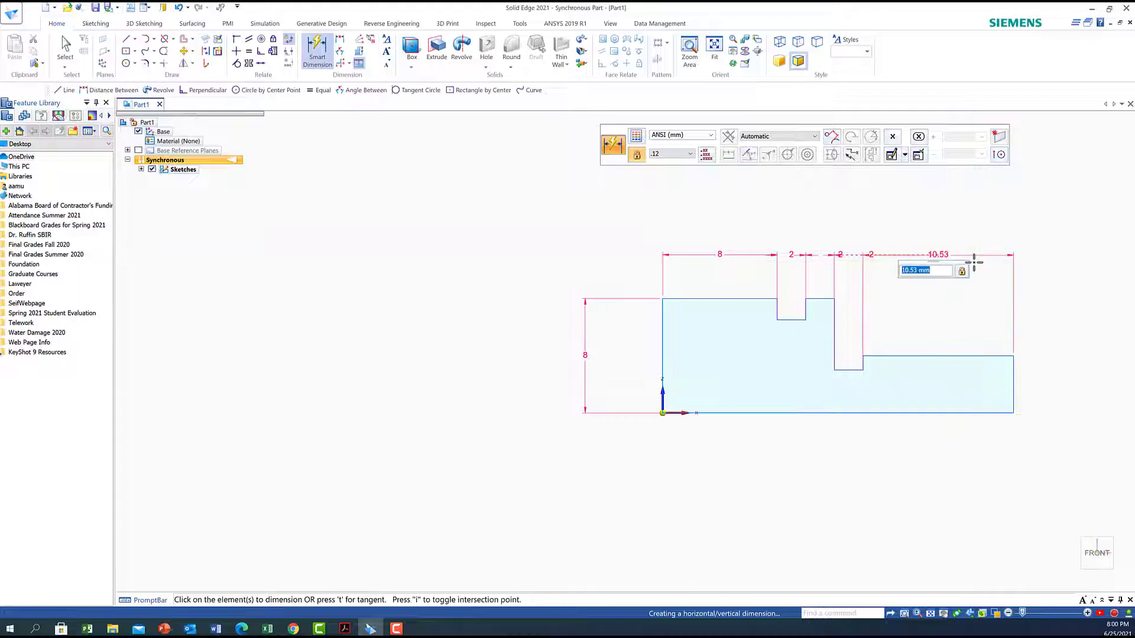
text(12)
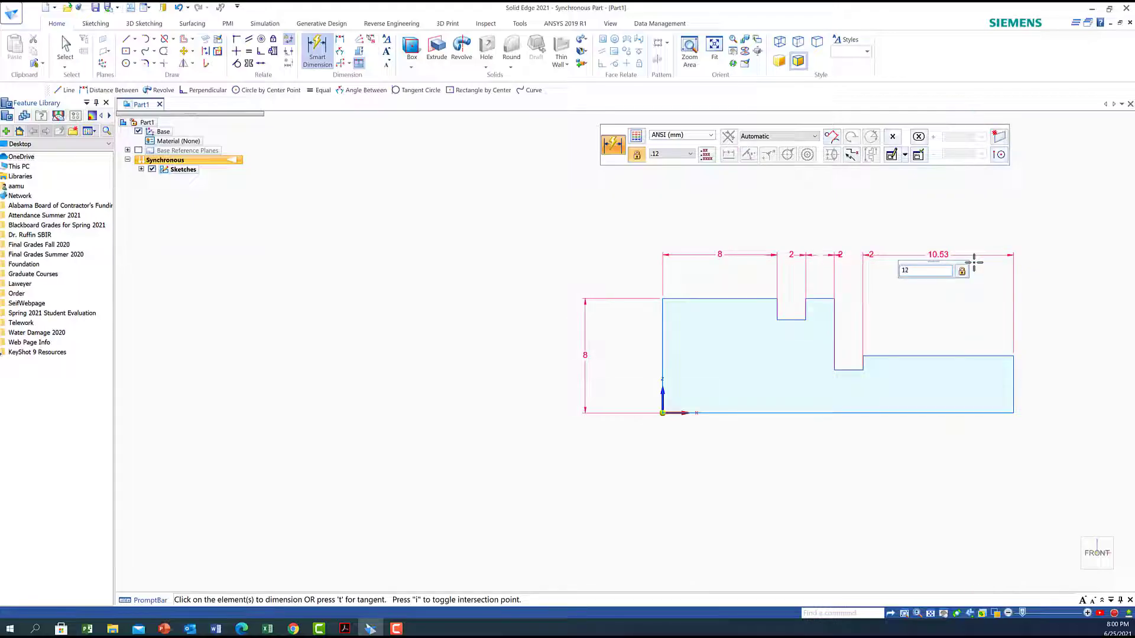
key(Return)
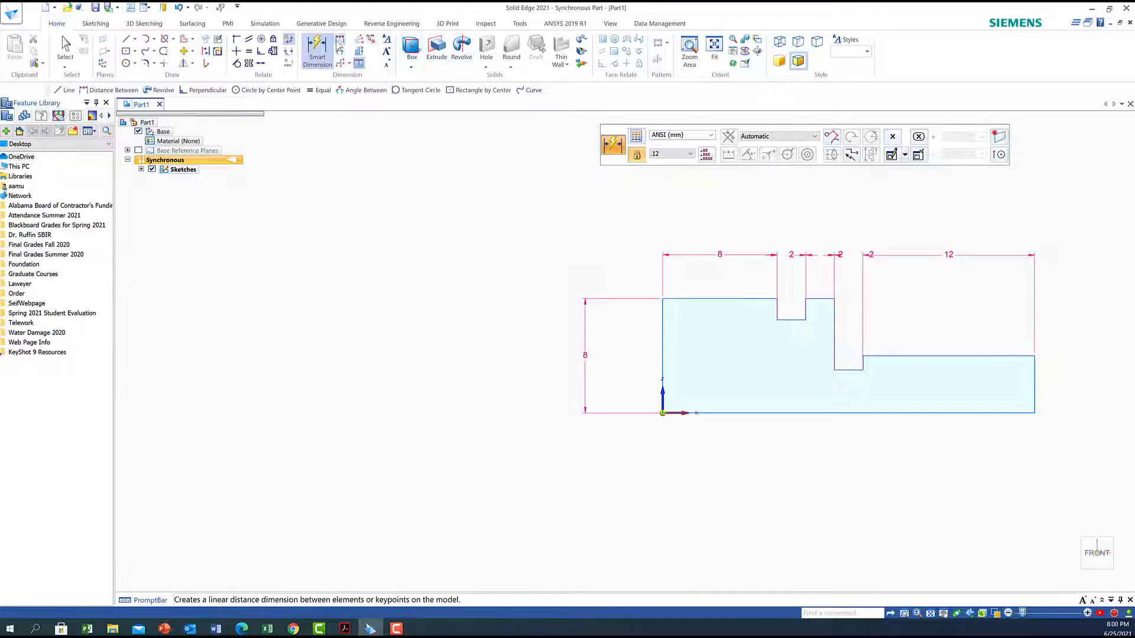
Add a vertical distance dimension for the groove's depth between the upper edge and the groove floor.
click(336, 38)
click(762, 300)
click(792, 319)
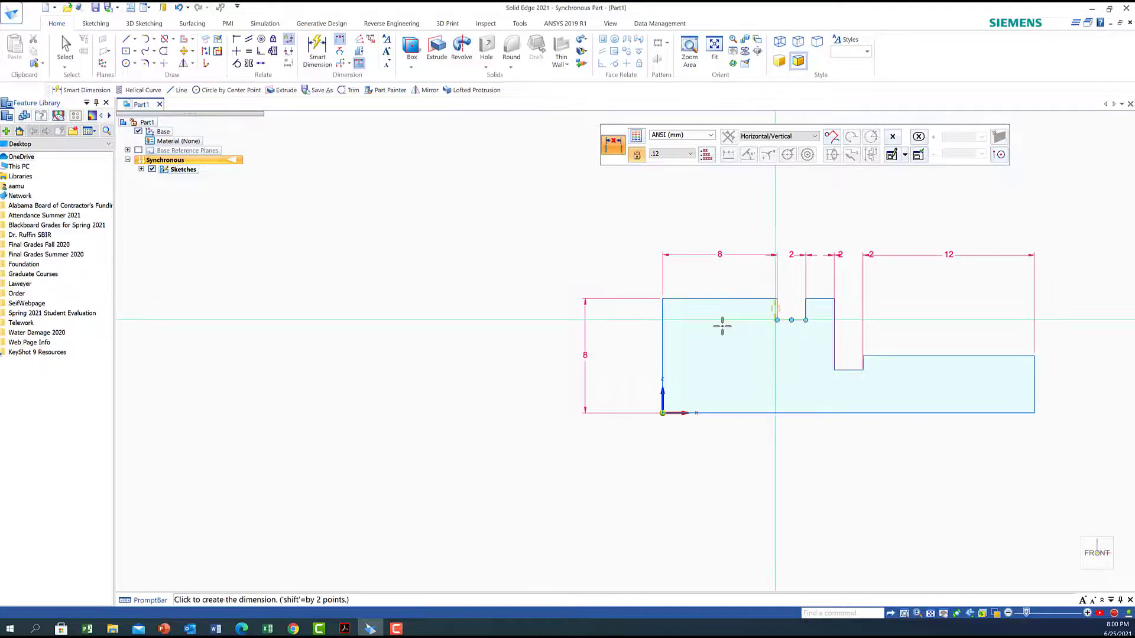
click(615, 311)
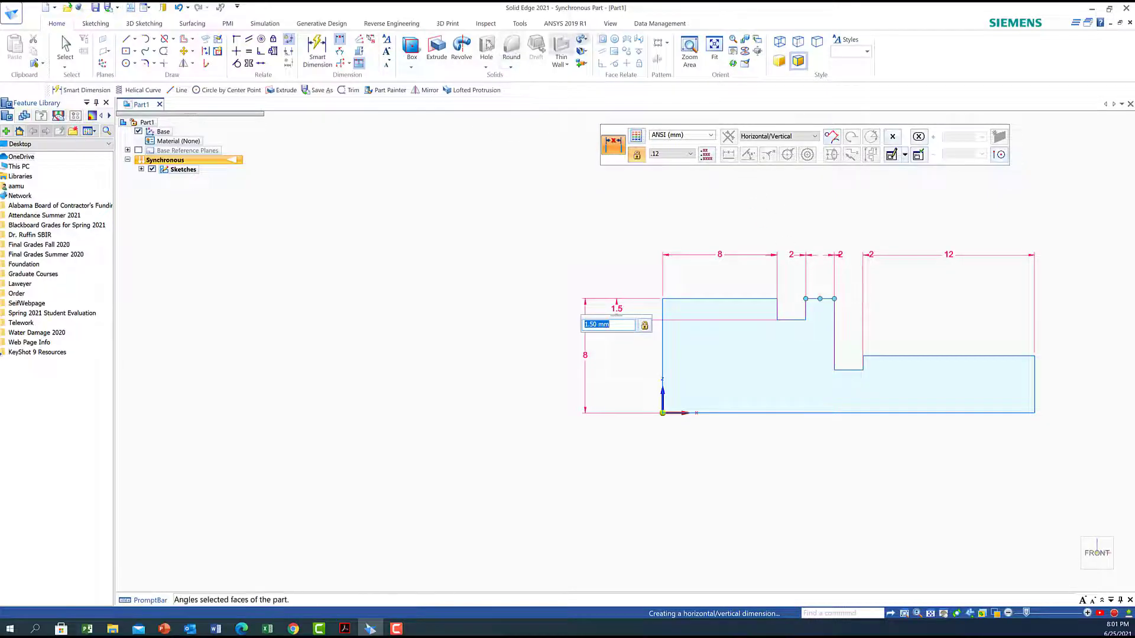
click(341, 42)
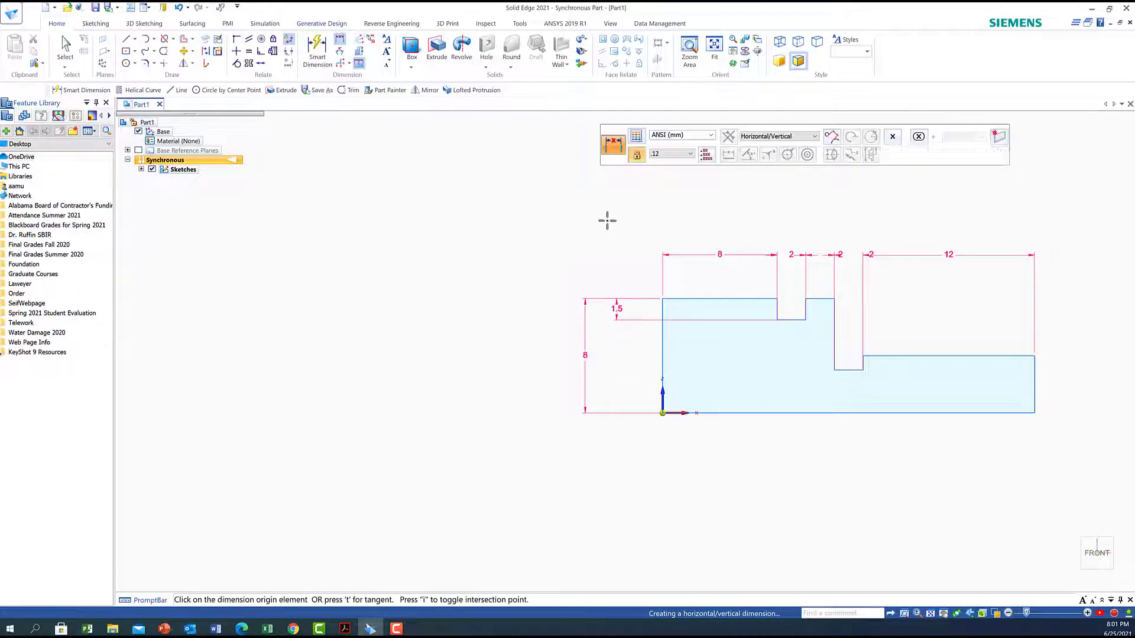
click(817, 299)
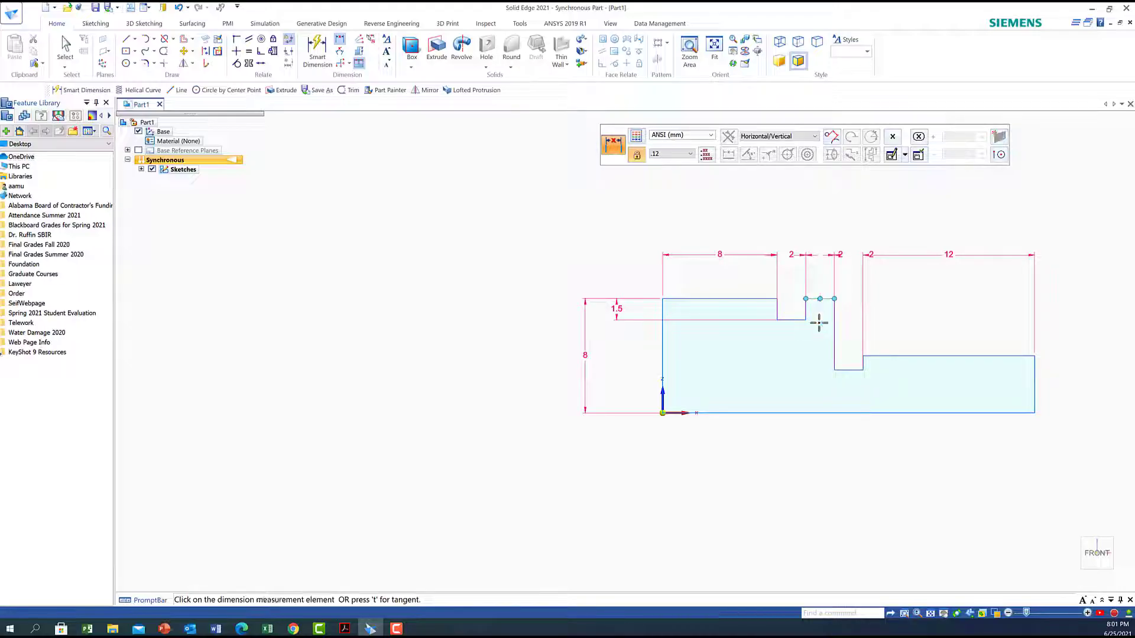
click(845, 370)
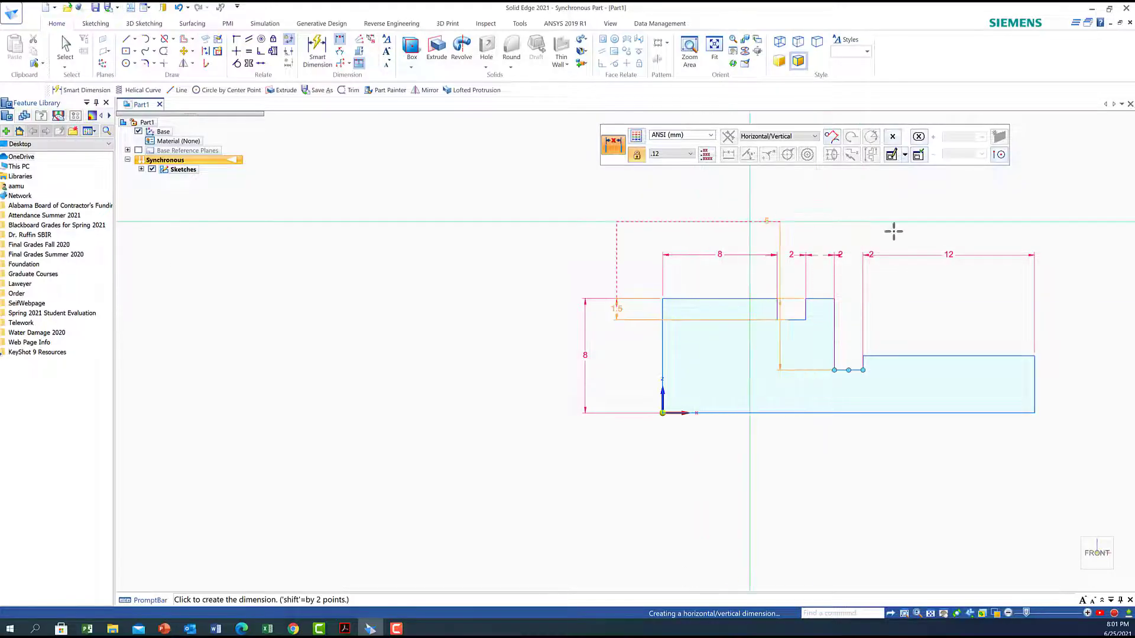
right_click(892, 315)
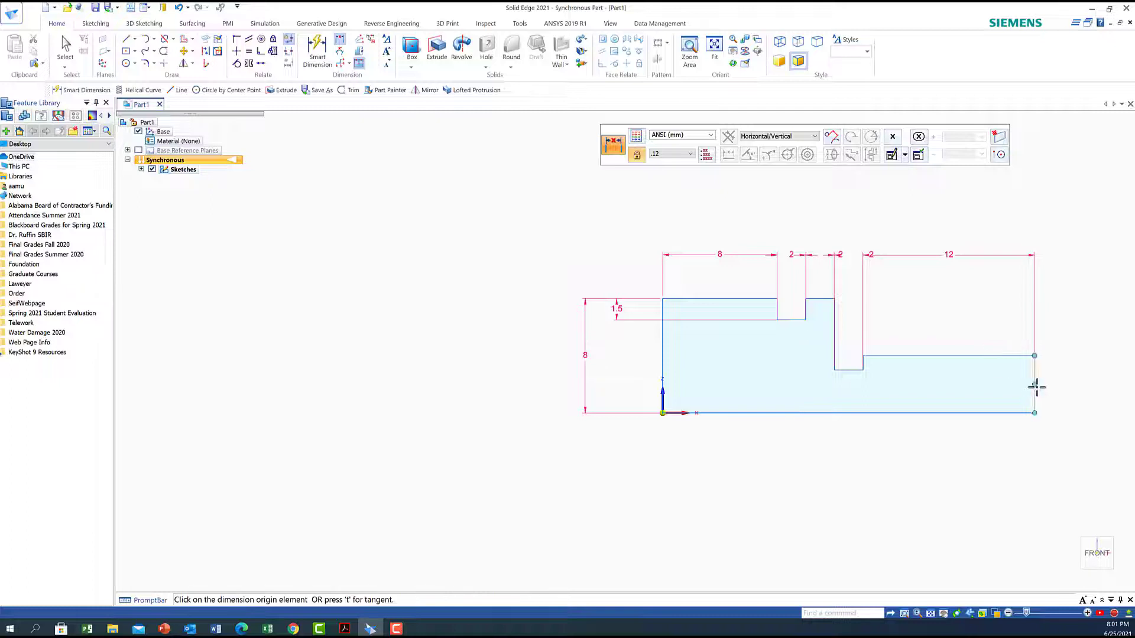
click(1035, 390)
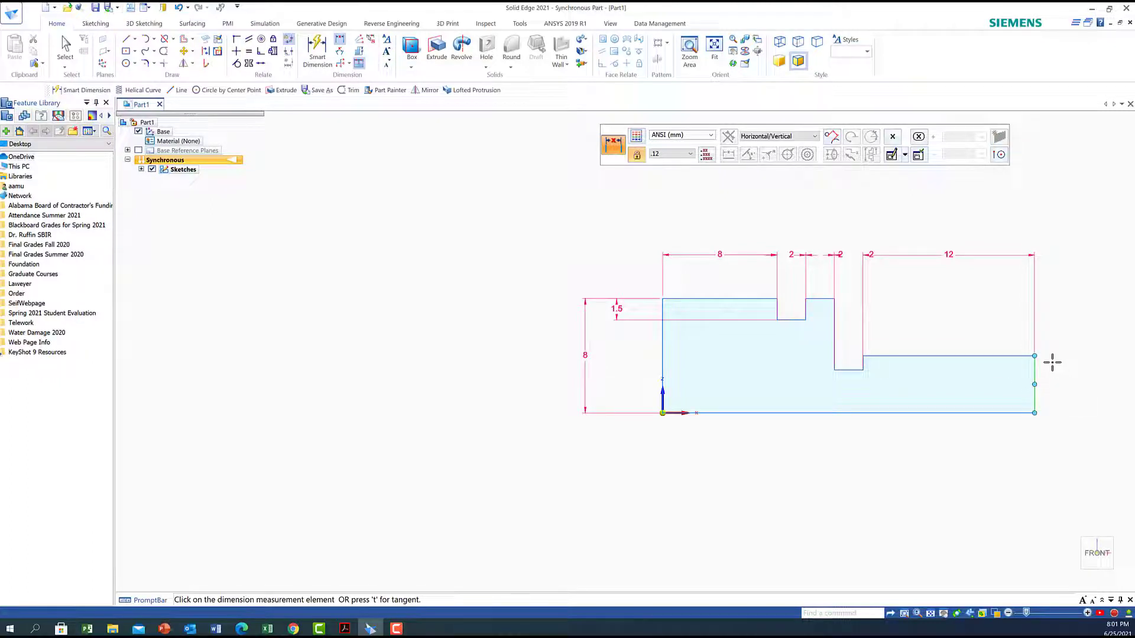
Dimension the height of the shank's end edge and the overall length of the profile's bottom line.
click(317, 50)
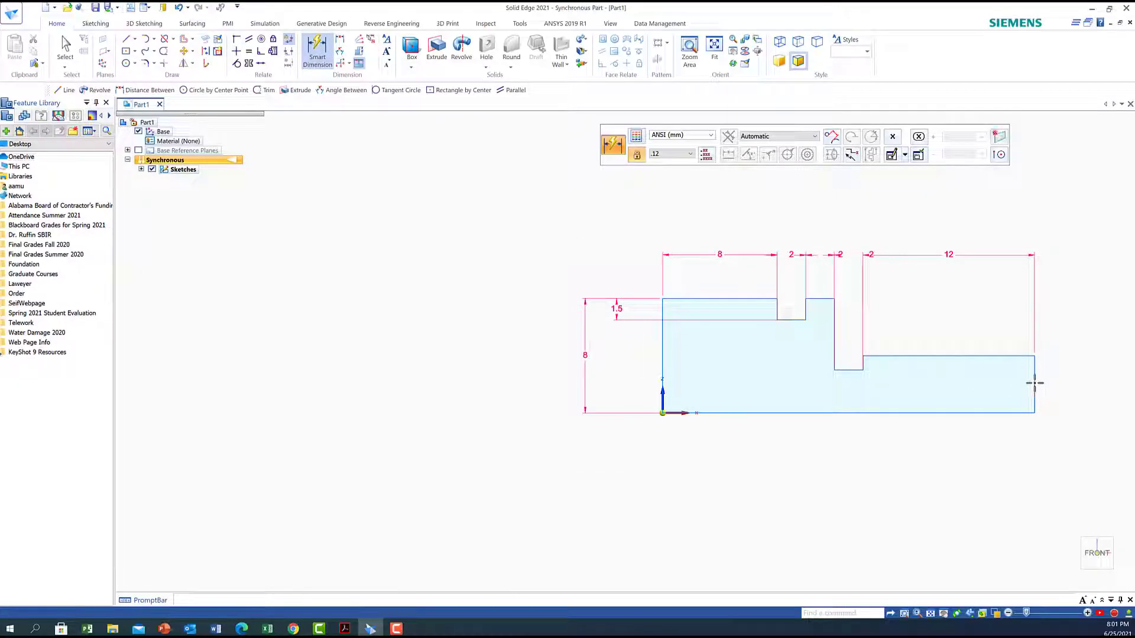
click(1035, 383)
click(1074, 384)
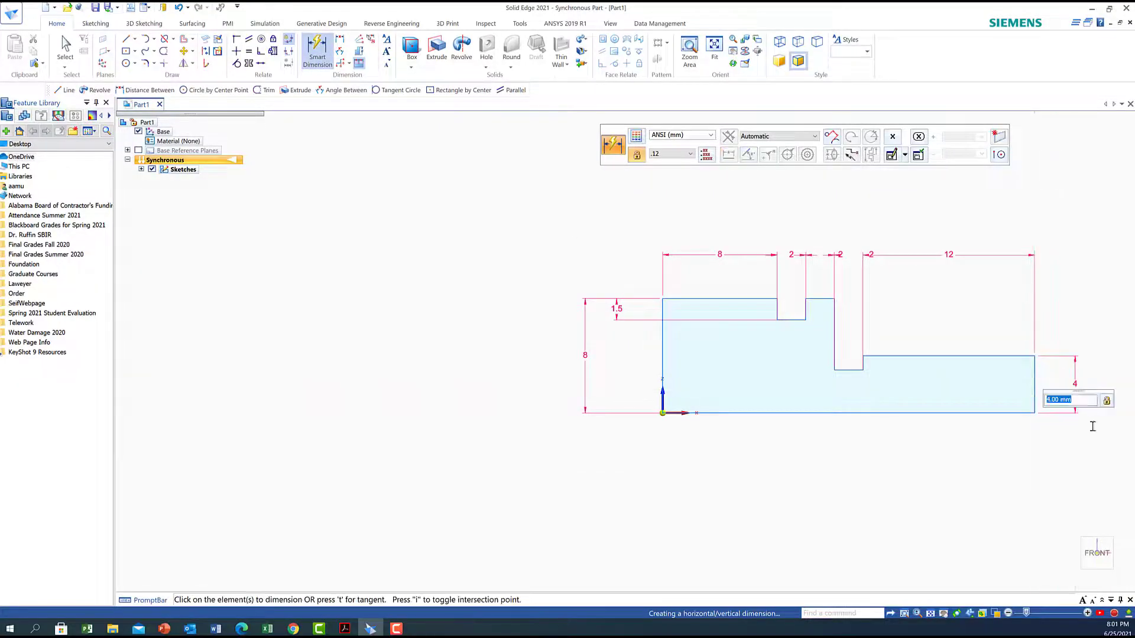
click(807, 413)
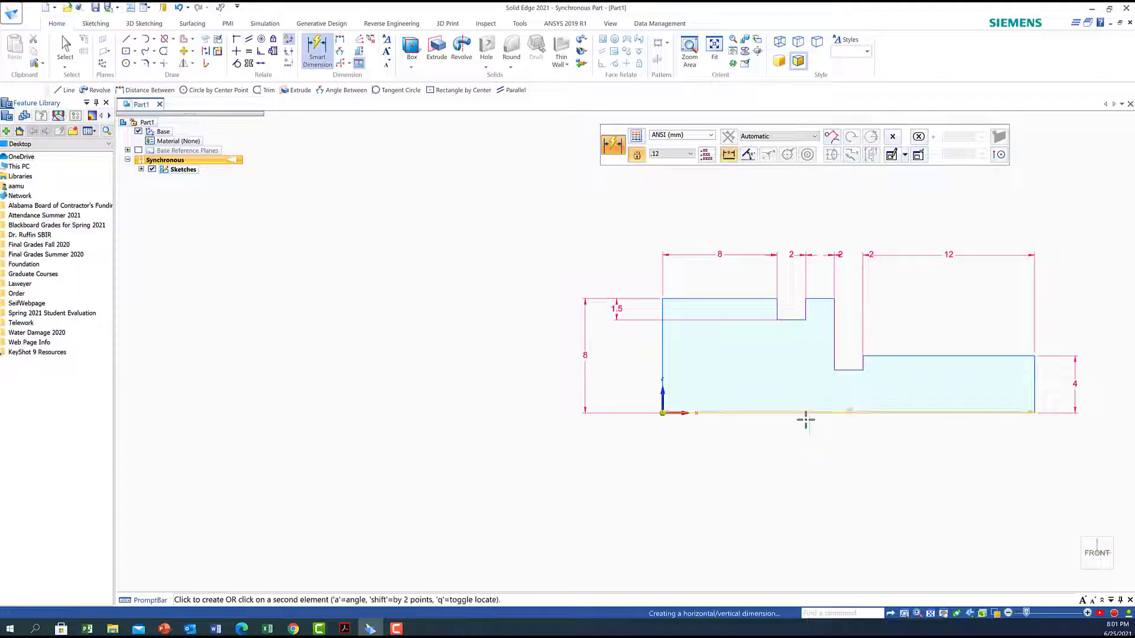
click(801, 458)
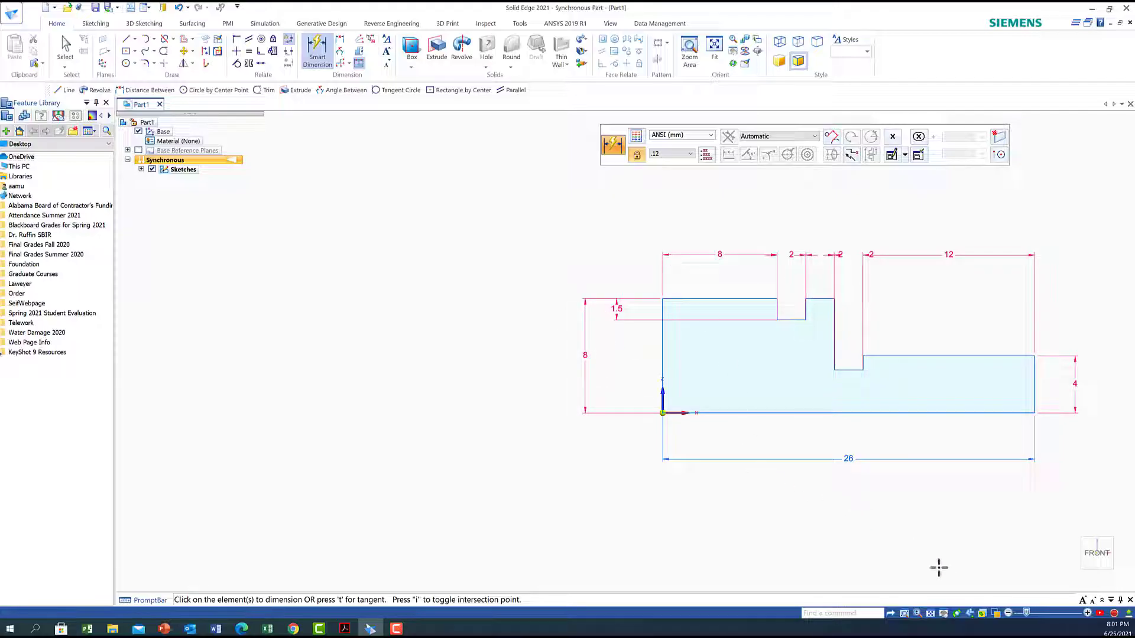
Switch to an isometric view and revolve the closed profile a full turn about its bottom line on the X axis.
click(1076, 578)
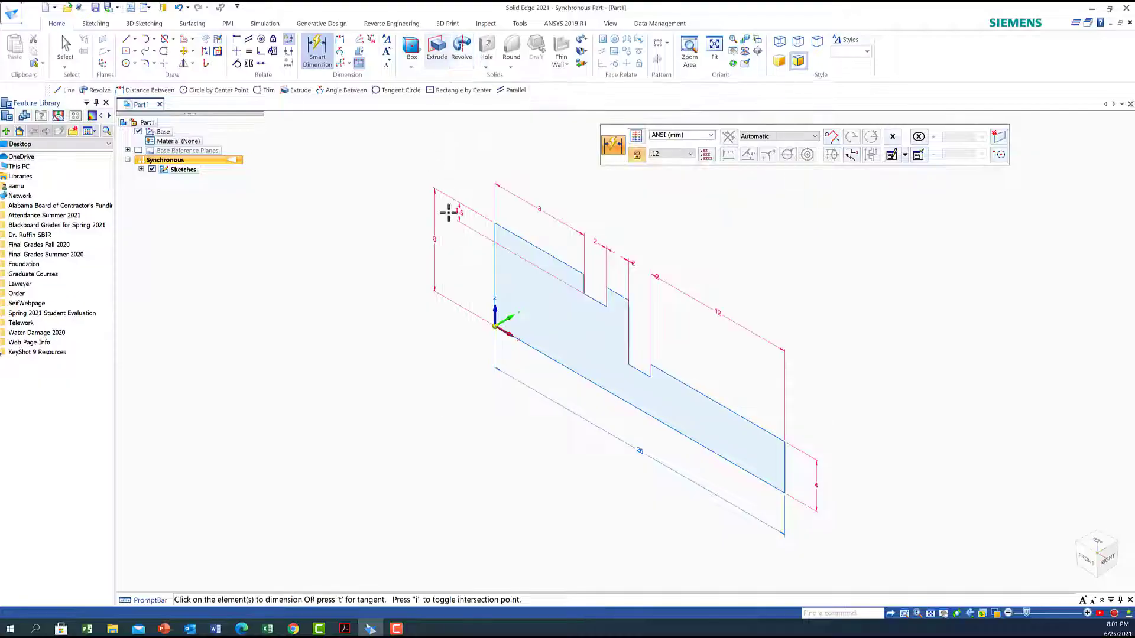
click(461, 48)
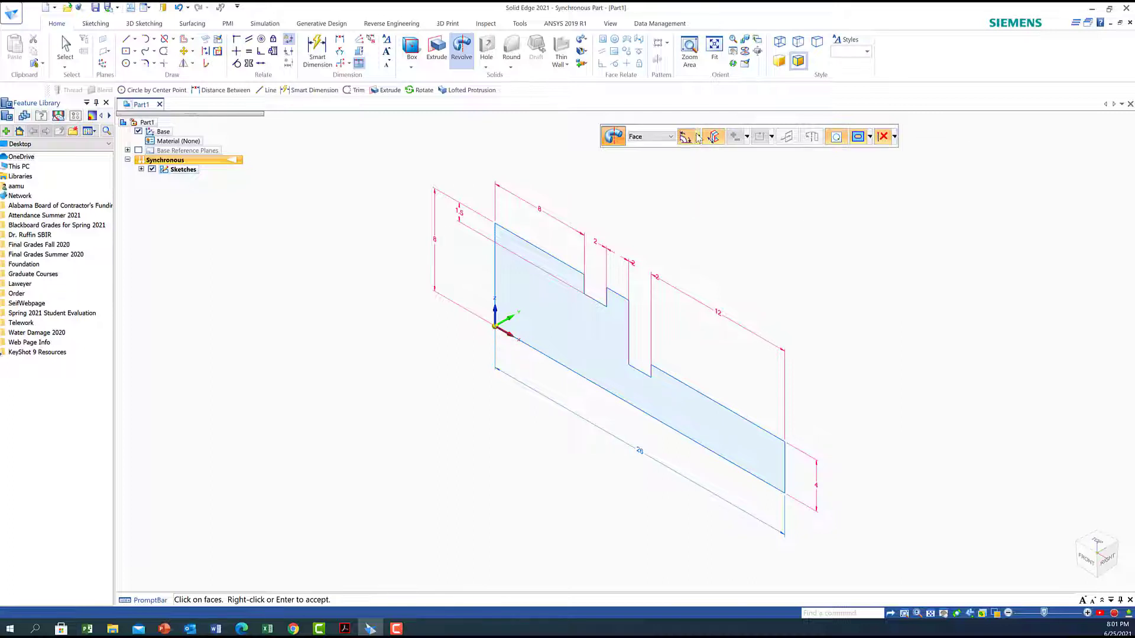
click(698, 137)
click(704, 168)
click(548, 309)
right_click(547, 309)
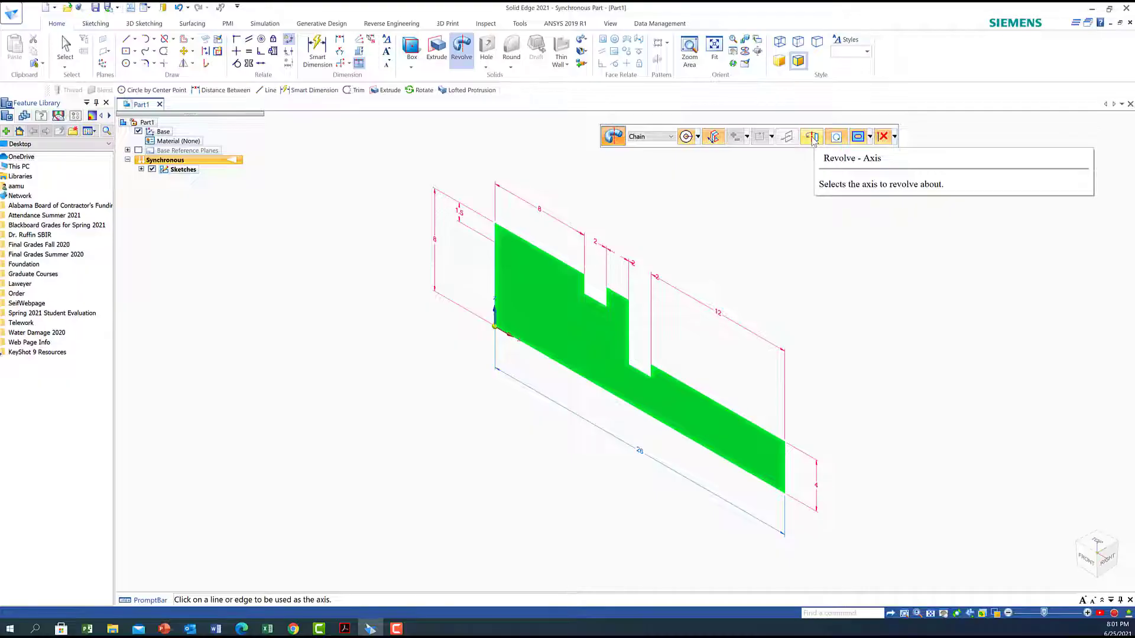
click(512, 341)
click(507, 335)
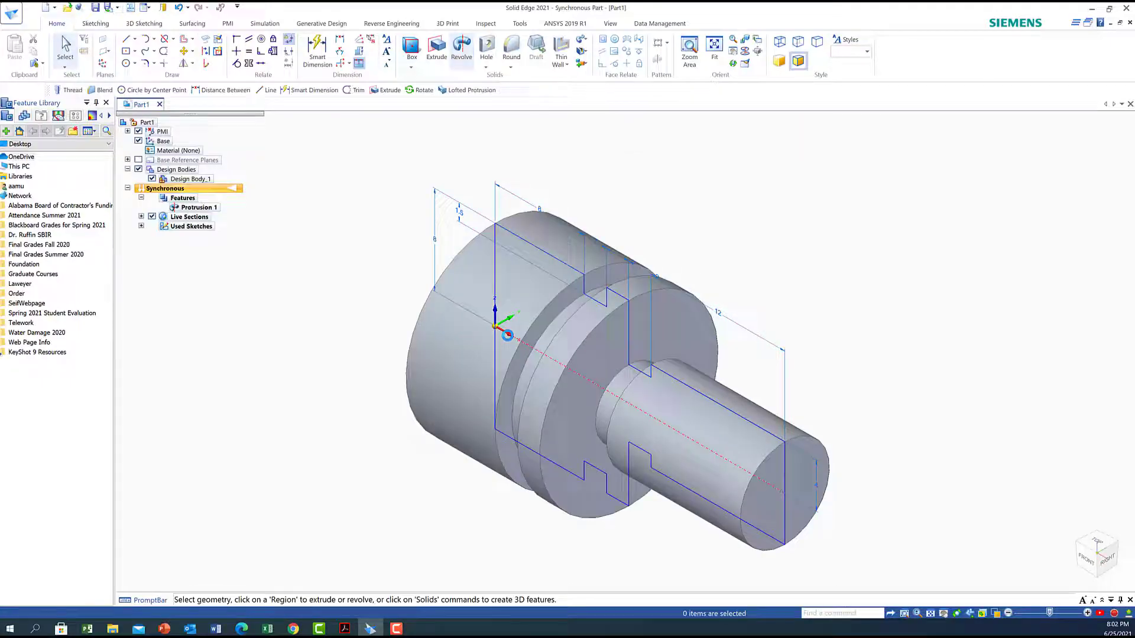
right_click(355, 251)
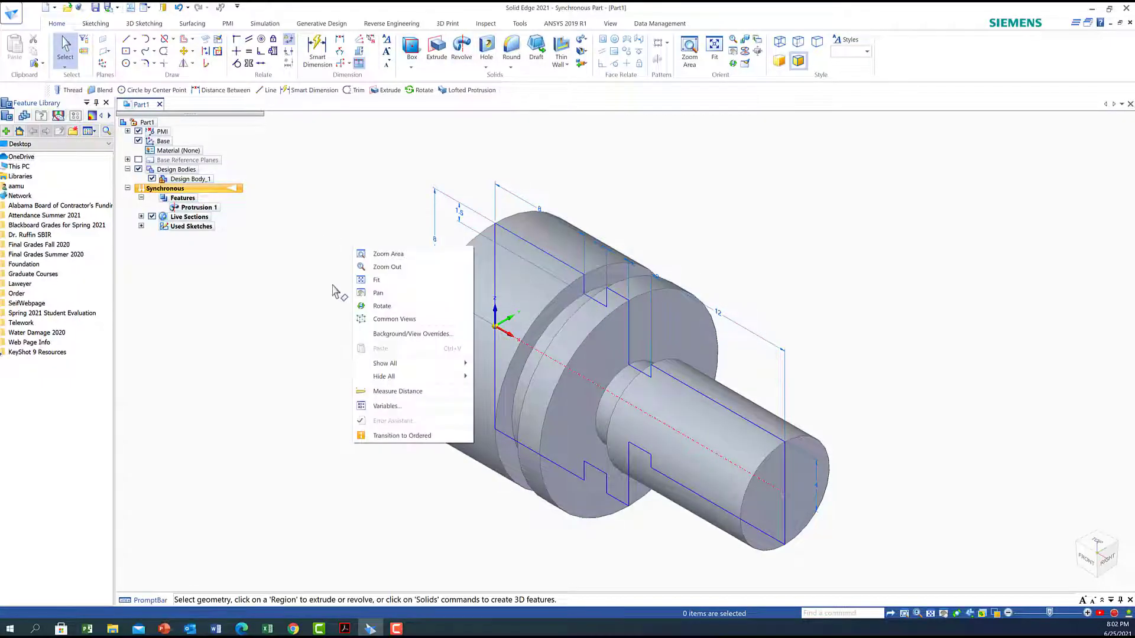
click(311, 296)
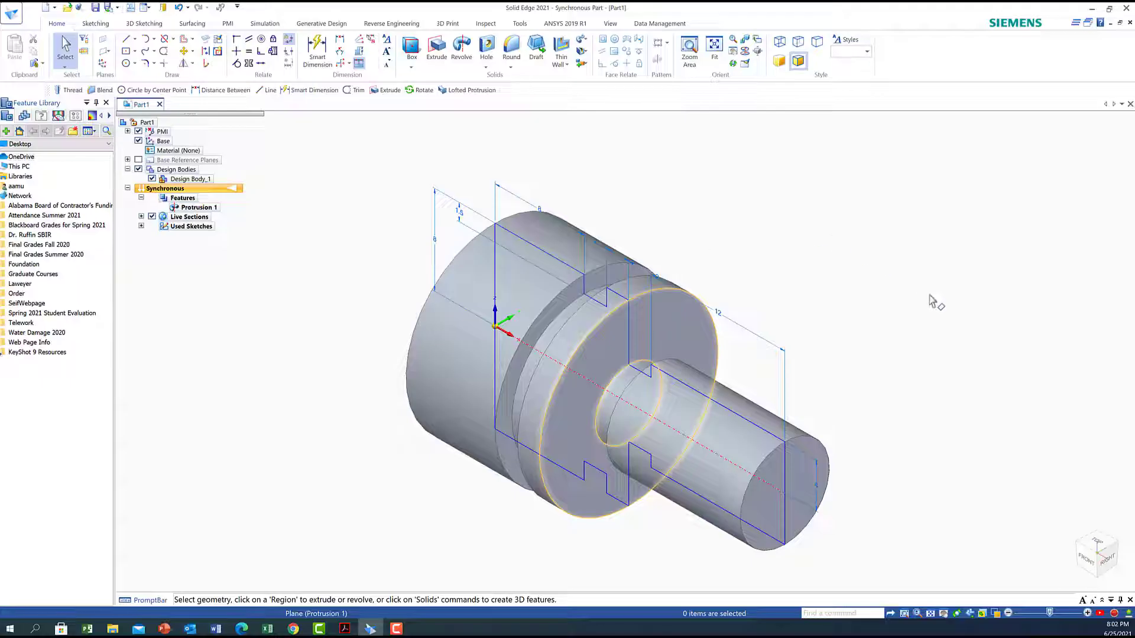
mouse_move(932, 321)
middle_down()
mouse_move(965, 296)
mouse_move(930, 307)
mouse_move(943, 284)
mouse_move(945, 306)
mouse_move(963, 292)
mouse_move(935, 284)
mouse_move(922, 294)
mouse_move(927, 263)
mouse_move(917, 304)
mouse_move(969, 301)
mouse_move(935, 319)
mouse_move(935, 299)
middle_up()
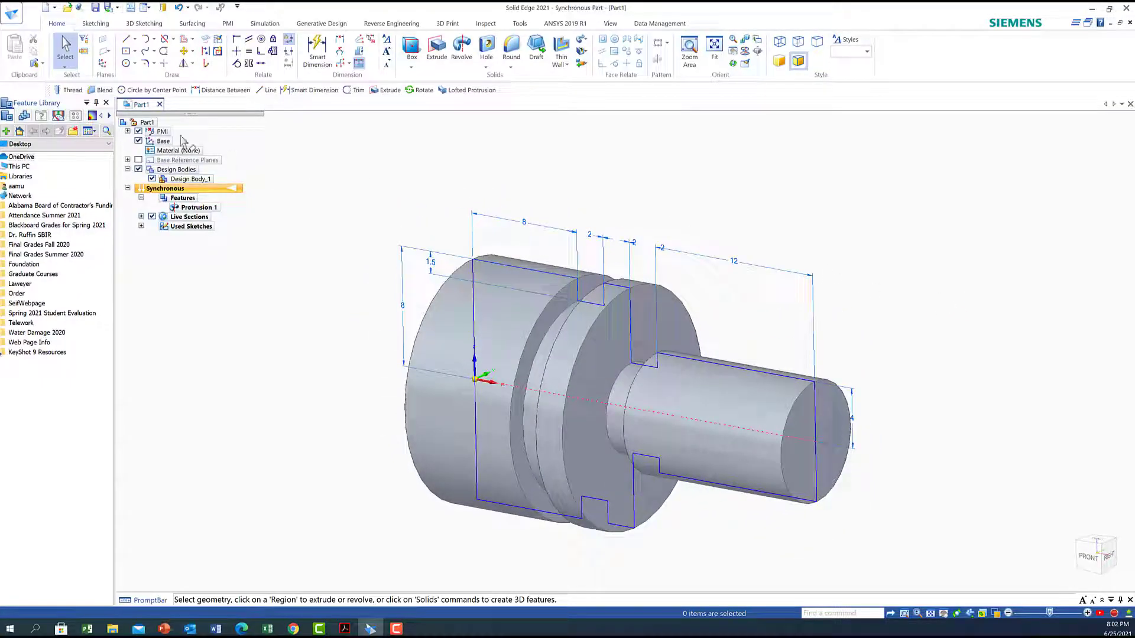
Hide the PMI dimensions and the live sections so only the revolved solid is displayed.
click(139, 131)
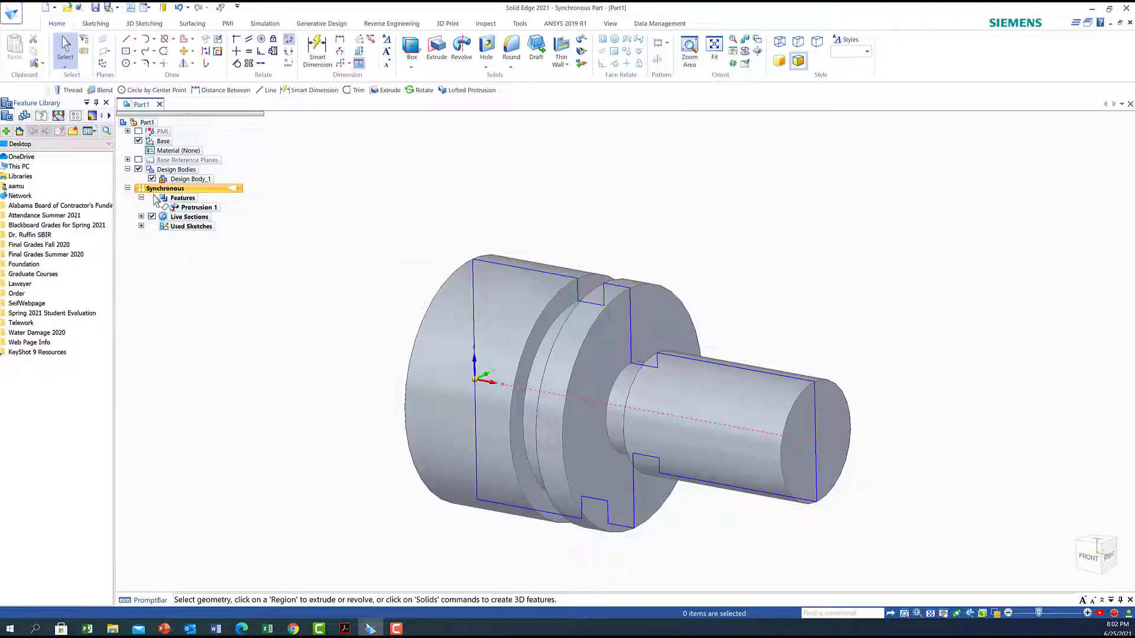
click(127, 160)
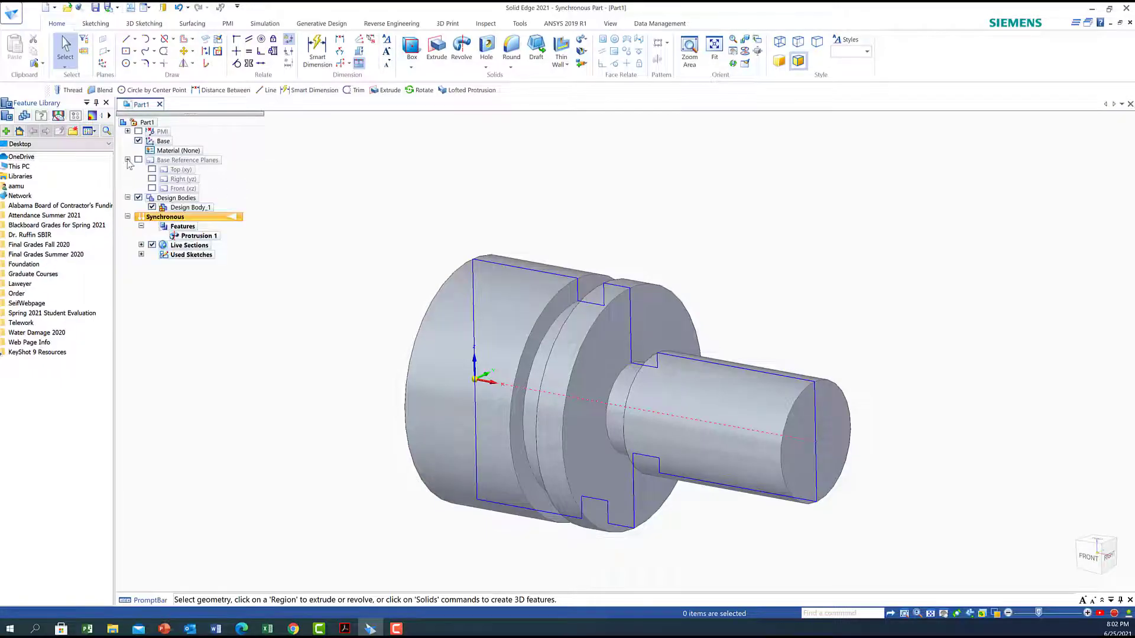
click(152, 245)
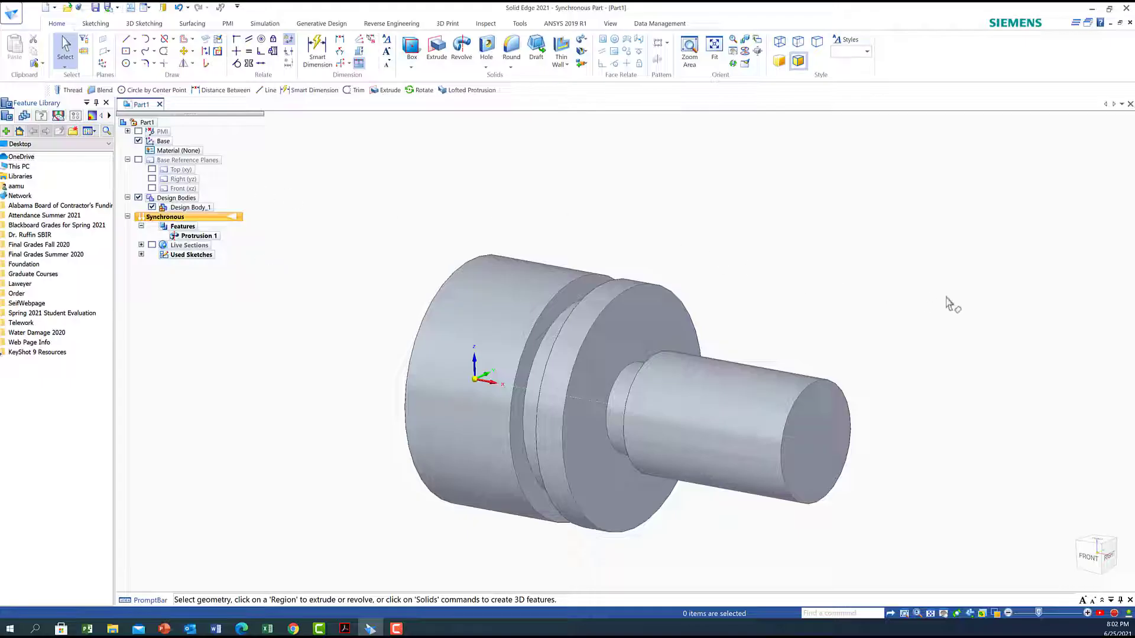
Start the Thread command and enable the physical thread option.
mouse_move(792, 310)
middle_down()
mouse_move(808, 279)
mouse_move(788, 303)
mouse_move(796, 319)
middle_up()
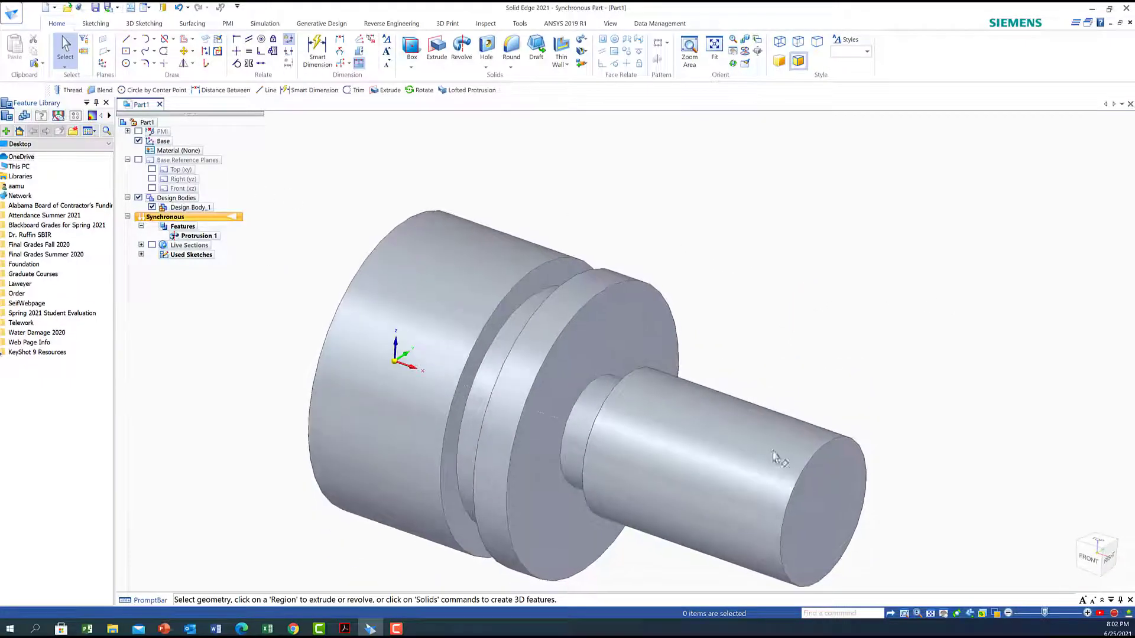
click(944, 614)
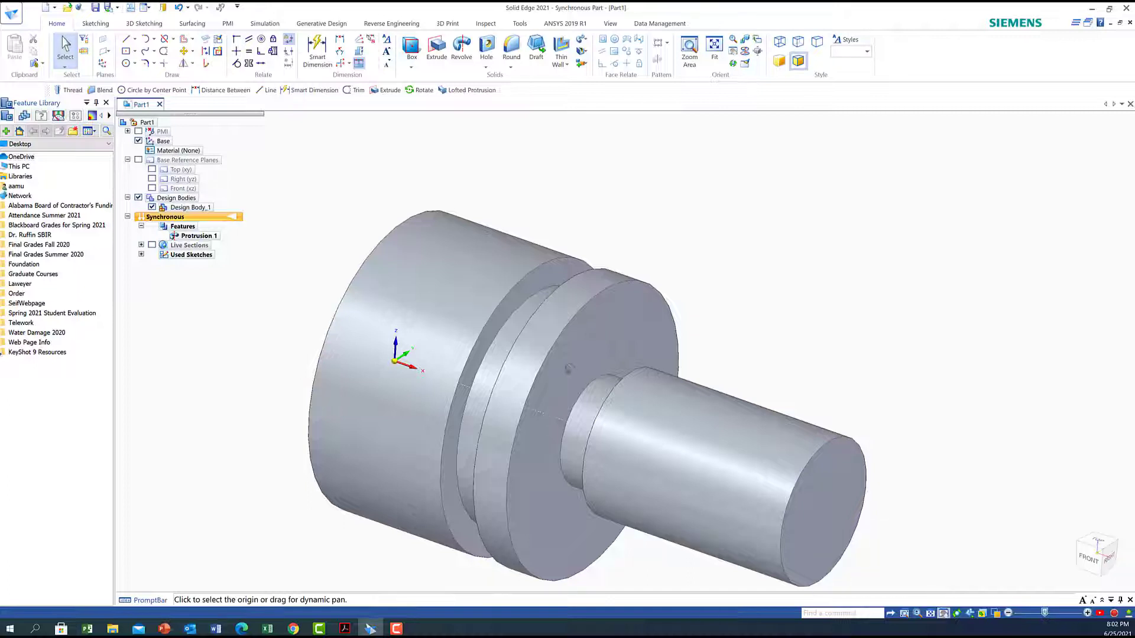
drag(548, 349, 595, 255)
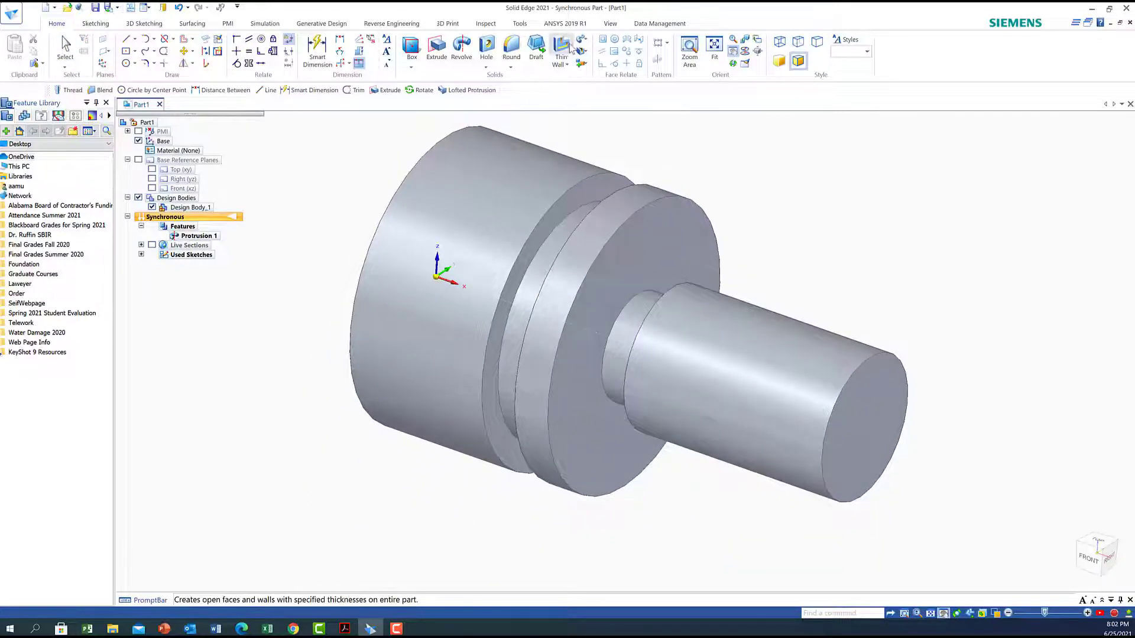
click(486, 69)
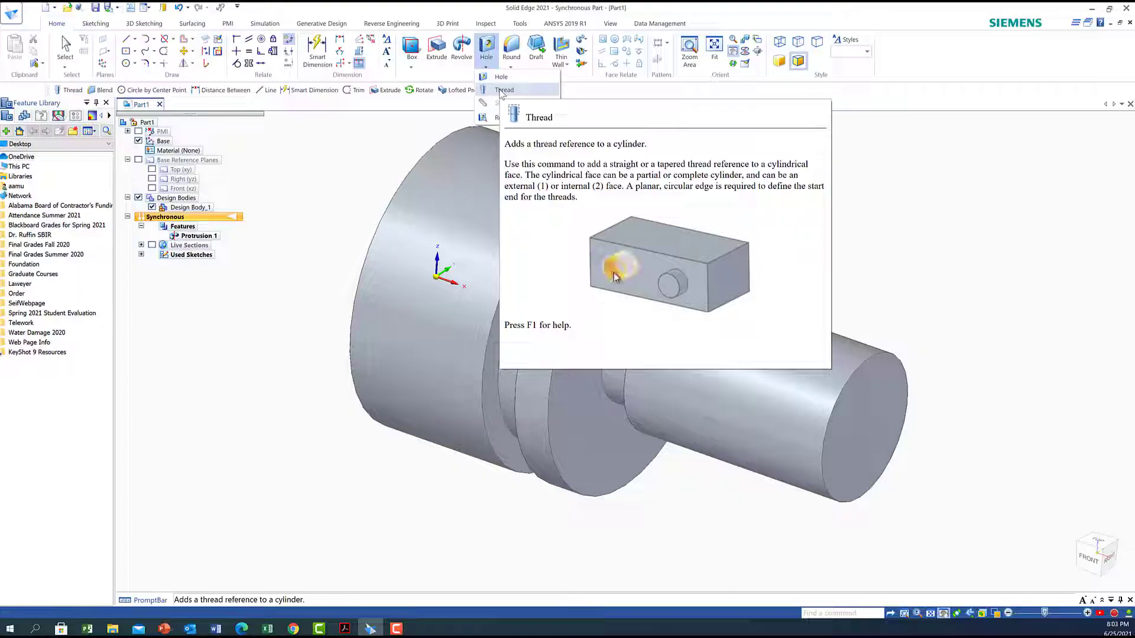
click(501, 92)
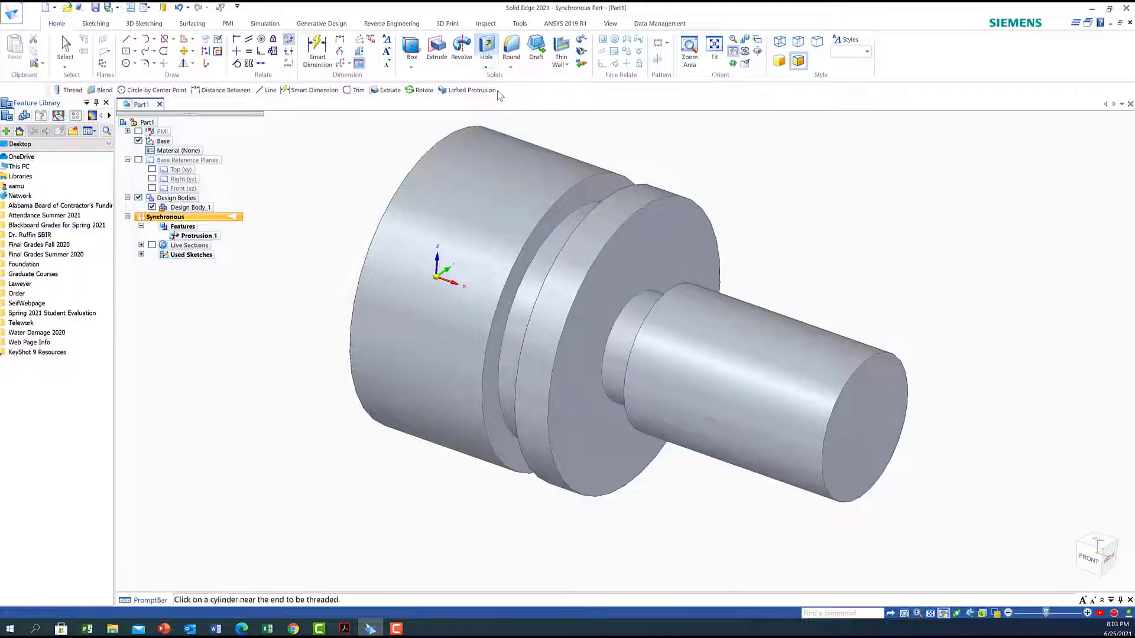
drag(694, 126, 867, 113)
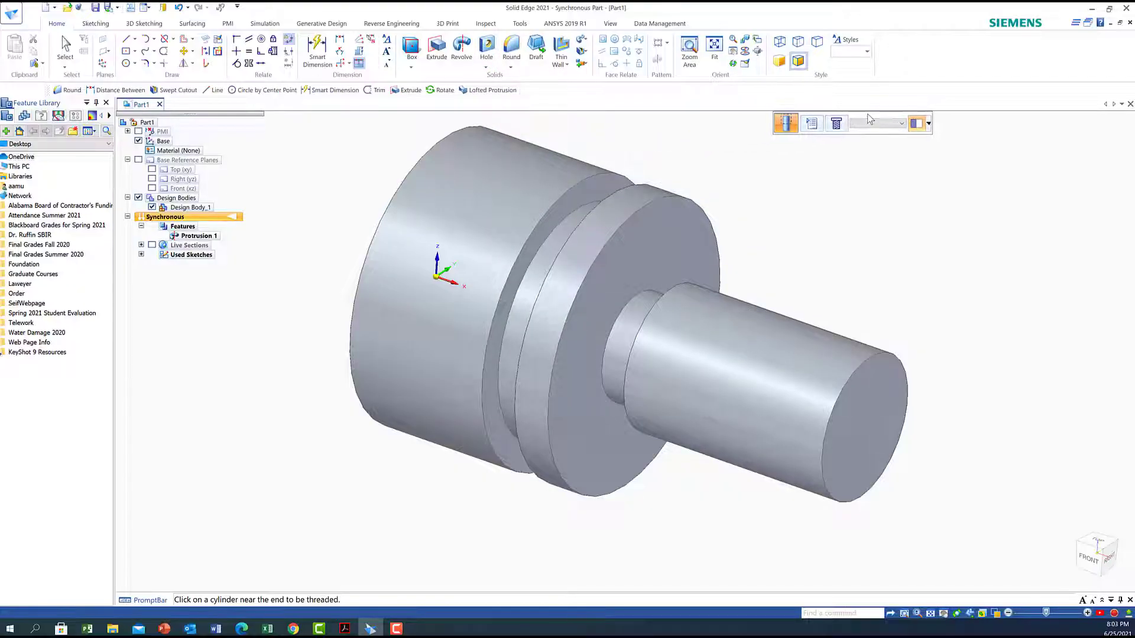
click(838, 125)
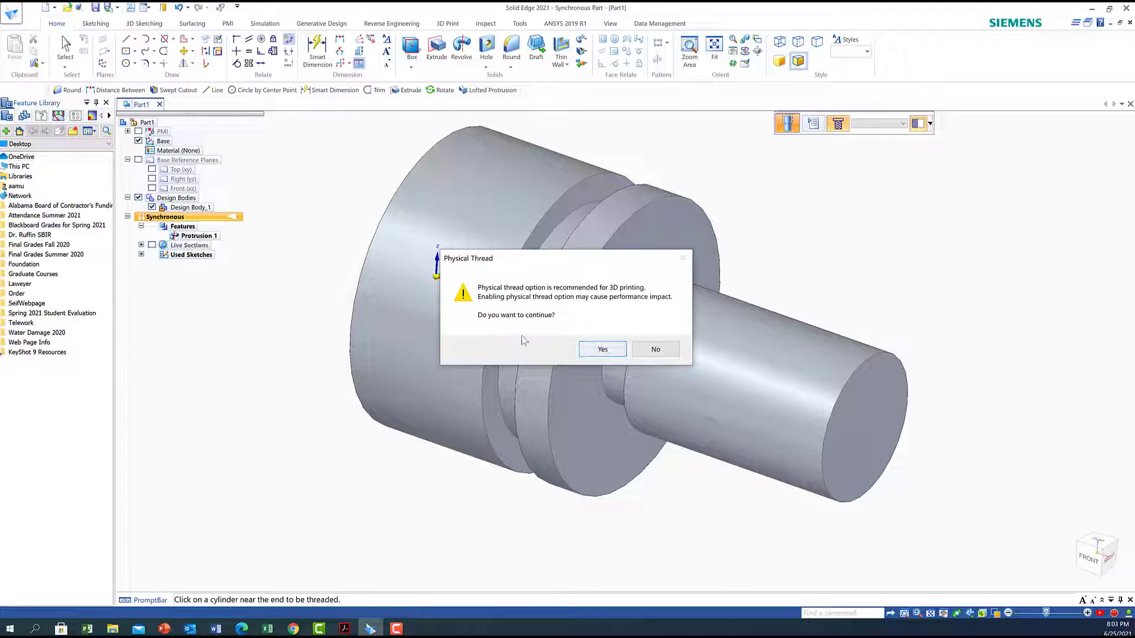
click(586, 350)
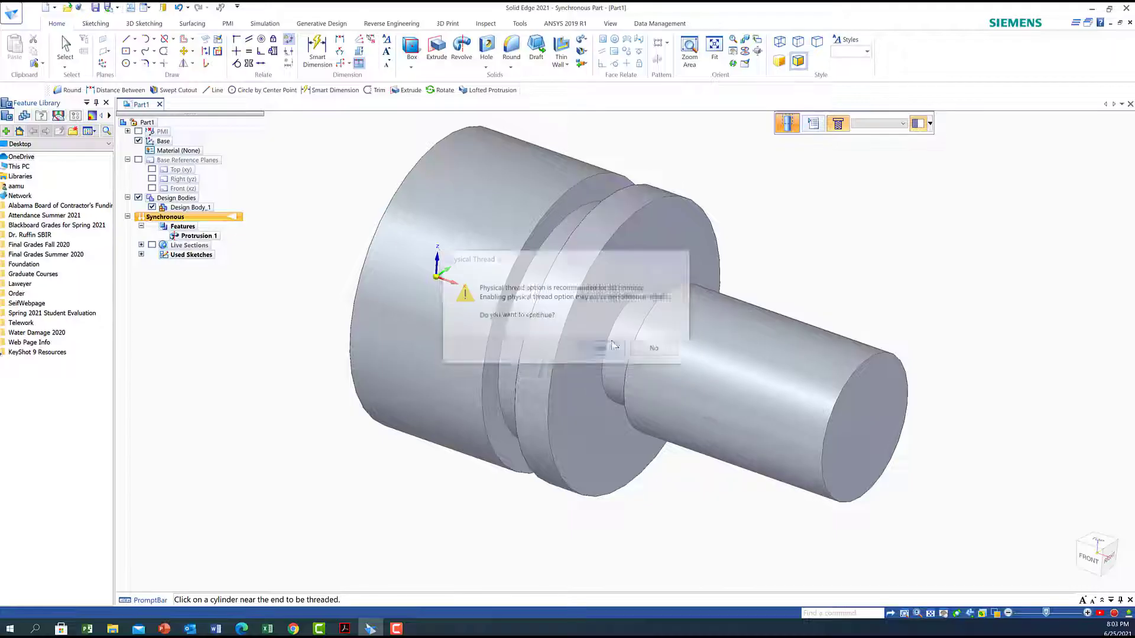
Set the thread options to the ANSI Metric standard with size M8.
click(812, 123)
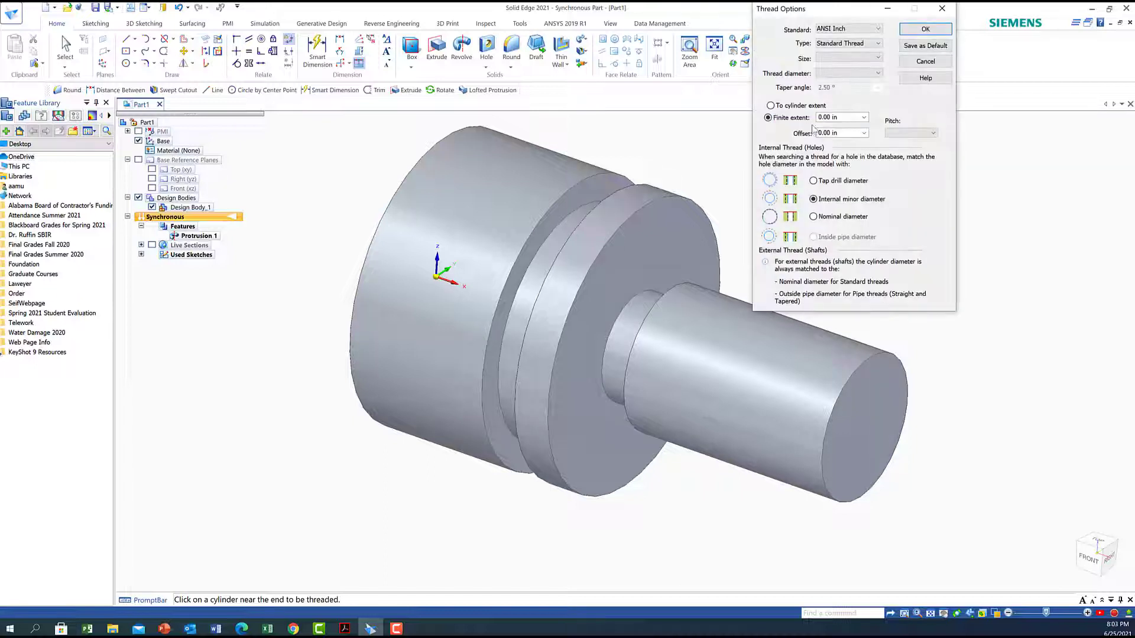
drag(837, 10, 866, 121)
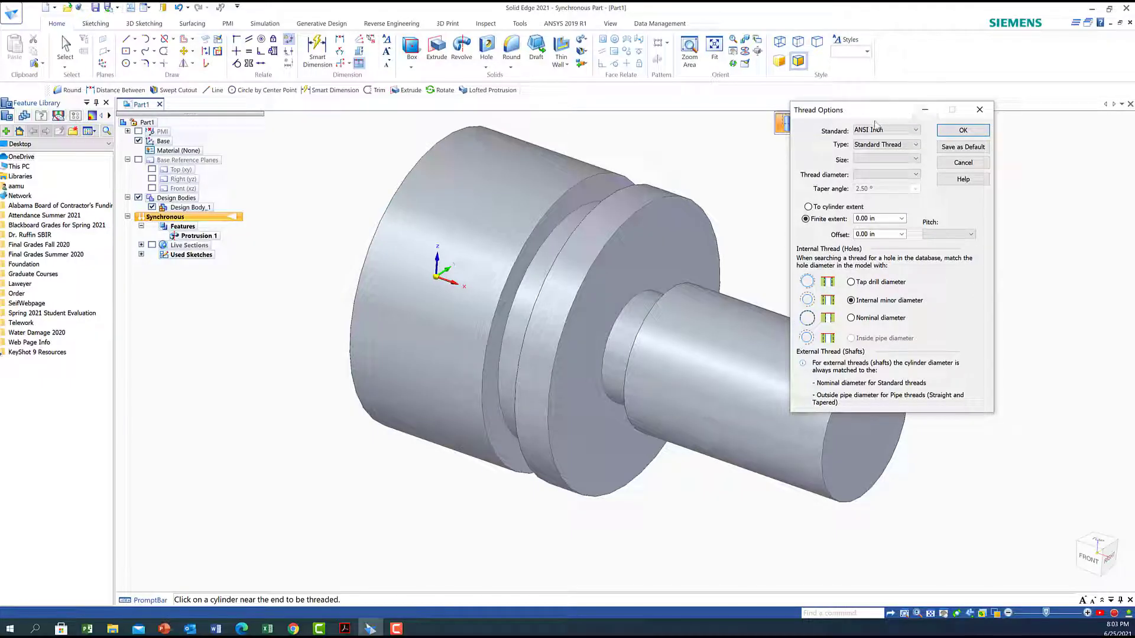
click(916, 131)
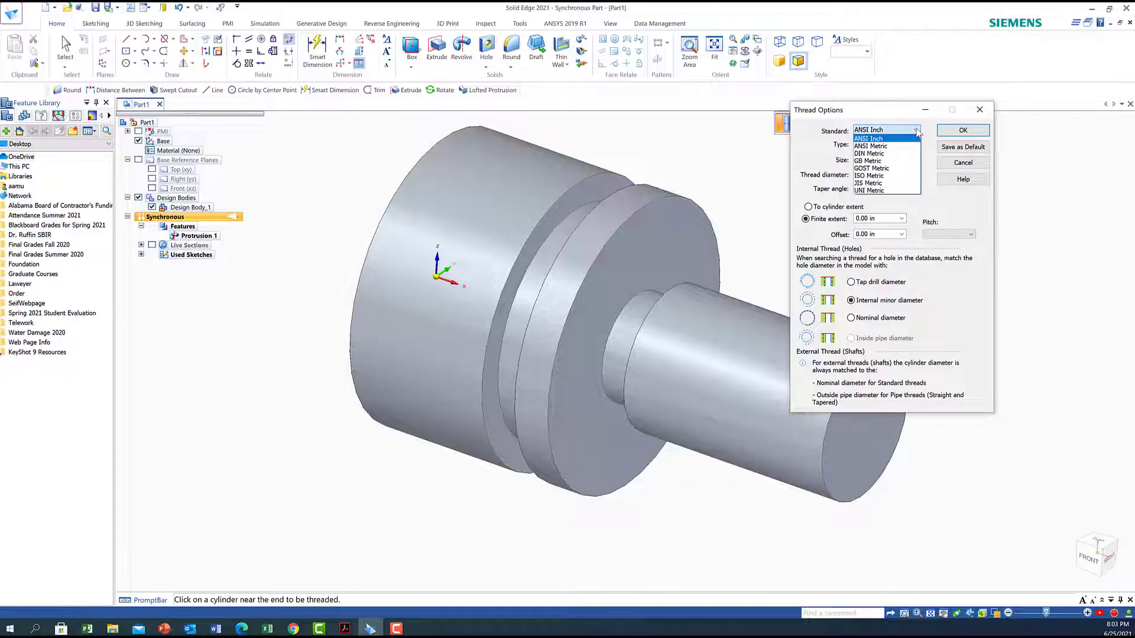
click(868, 146)
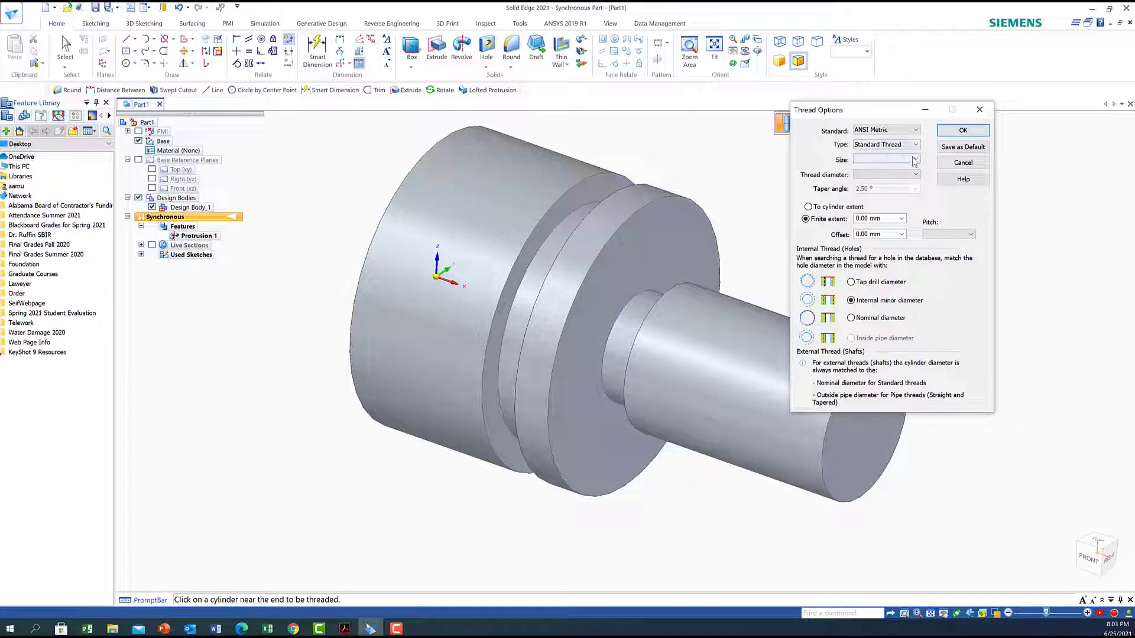
click(916, 159)
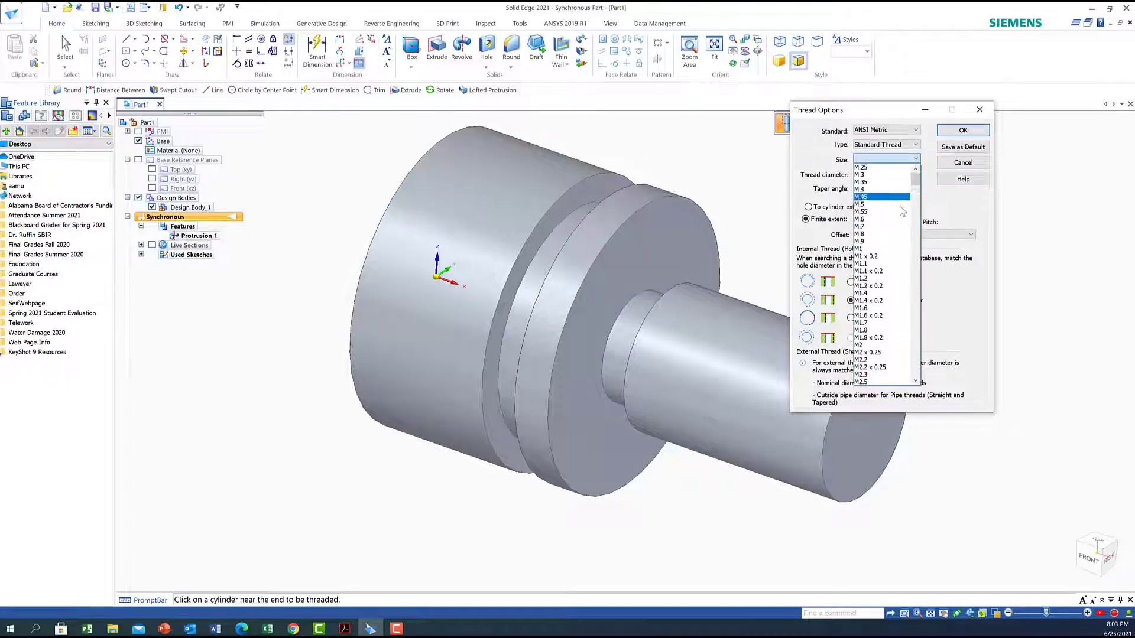
scroll(867, 296, down, 9)
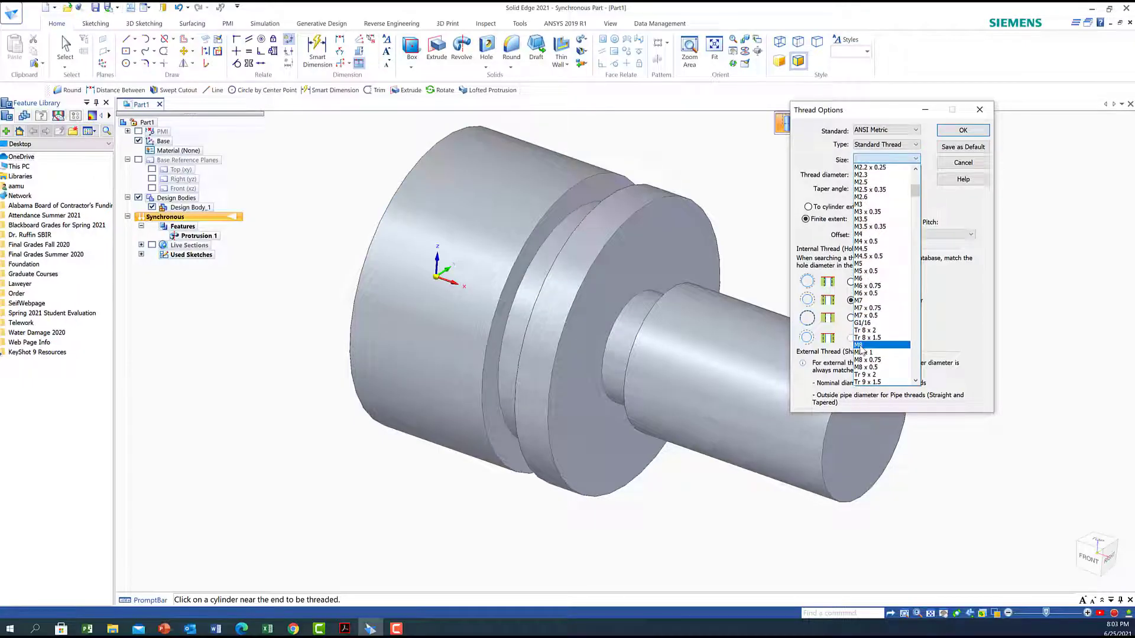
click(863, 346)
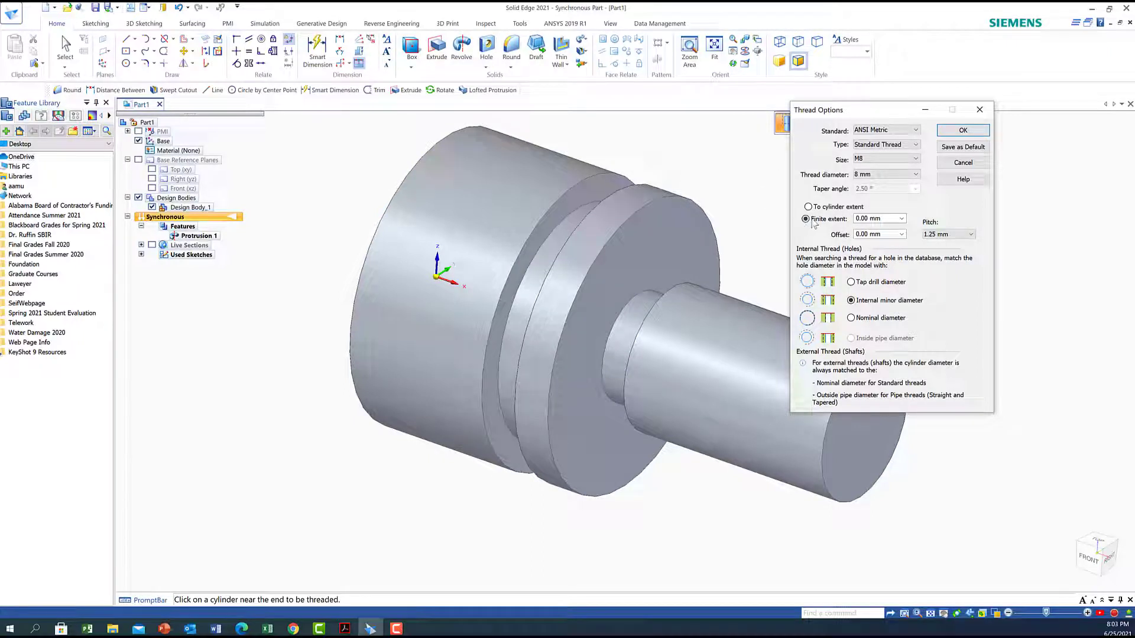
Set the thread to run to the cylinder extent and apply it to the shank from its free end.
click(902, 219)
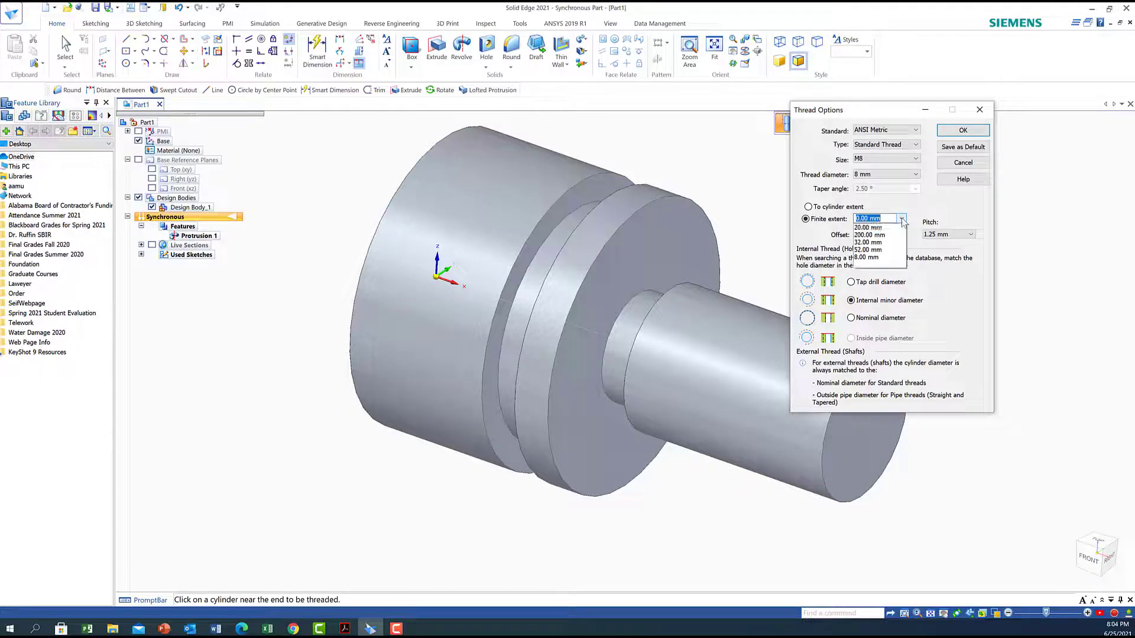
click(865, 258)
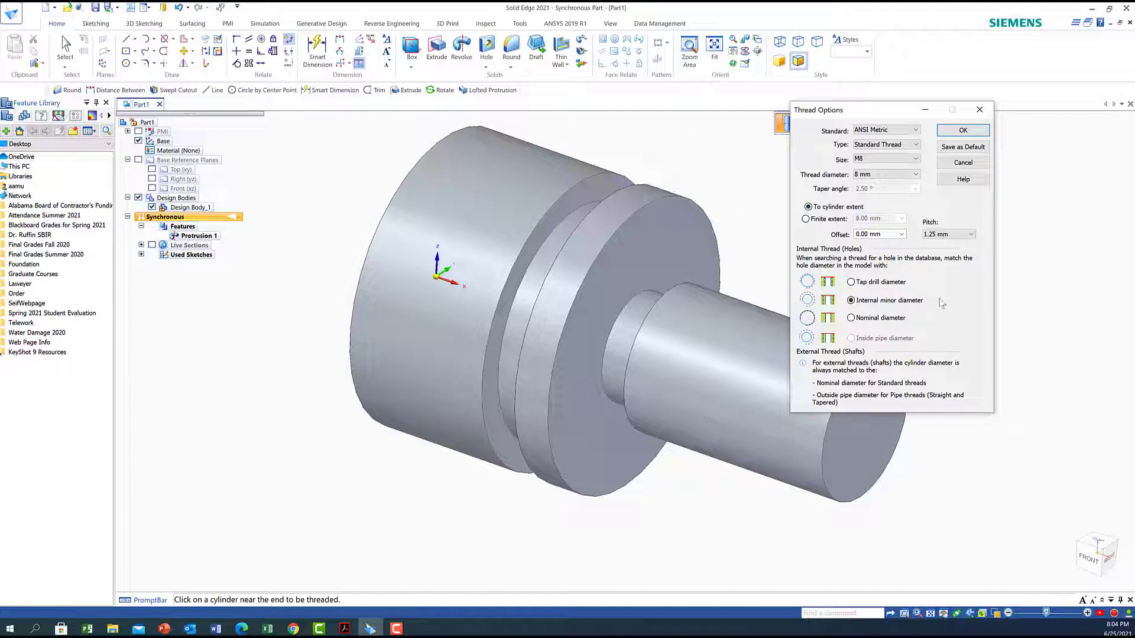
click(962, 131)
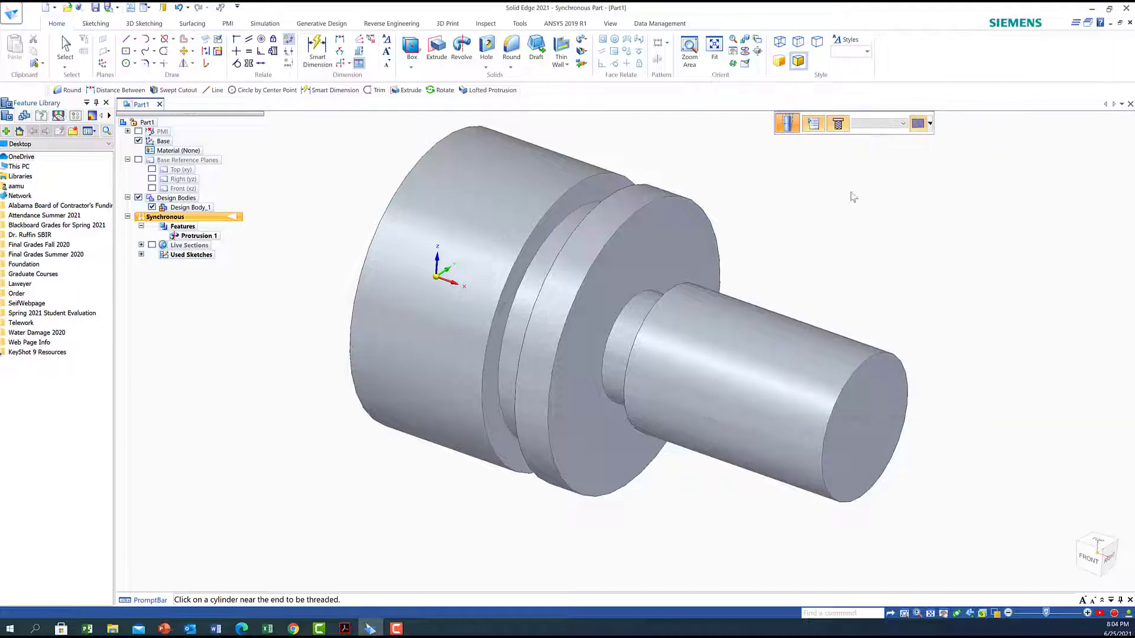
click(793, 375)
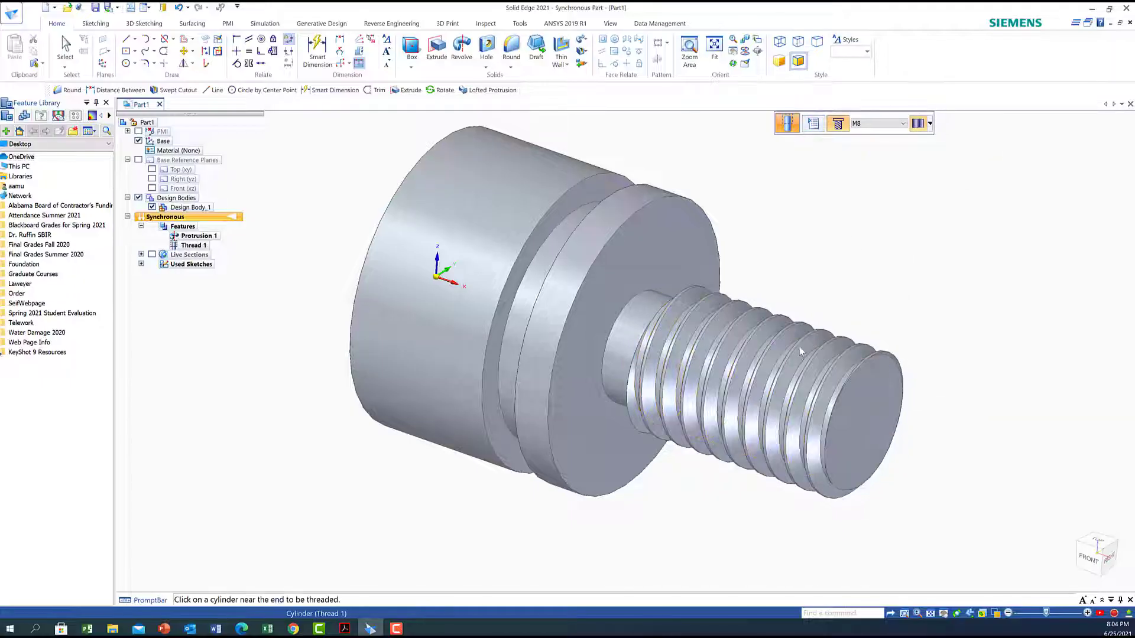
Start a line sketch locked to the flat end face of the head and view that plane straight on.
middle_drag(880, 295, 982, 354)
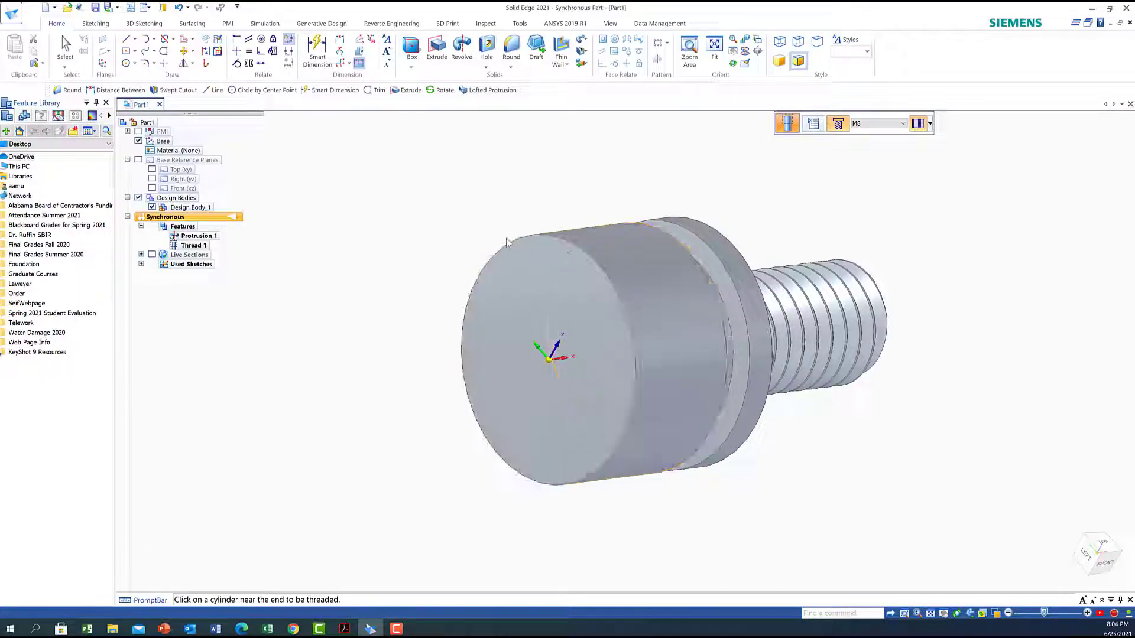
click(127, 41)
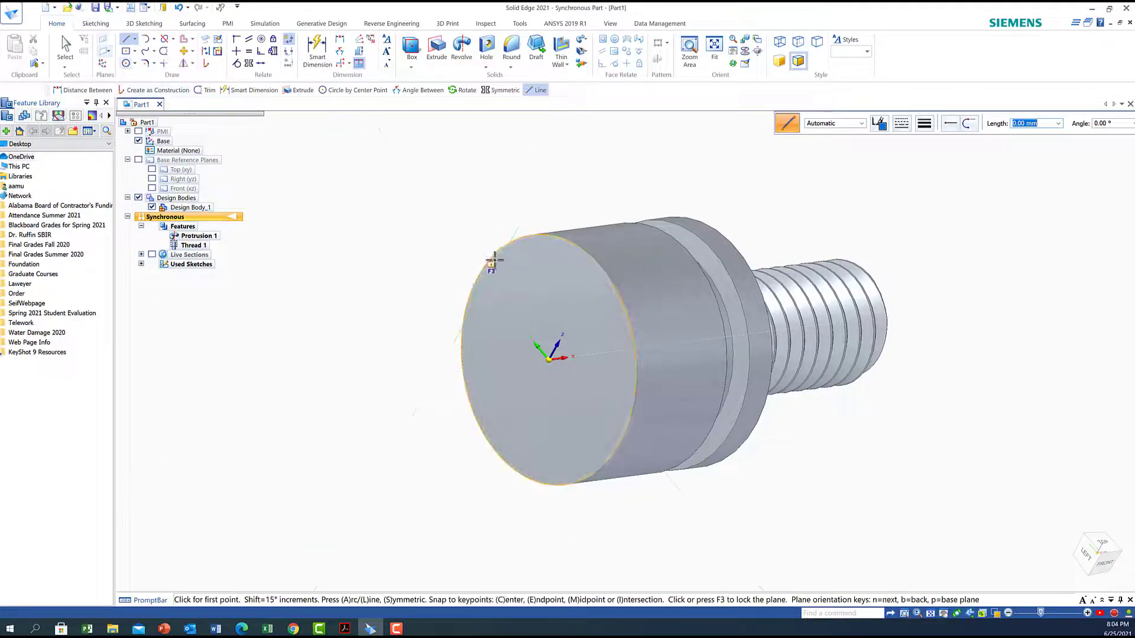
key(F3)
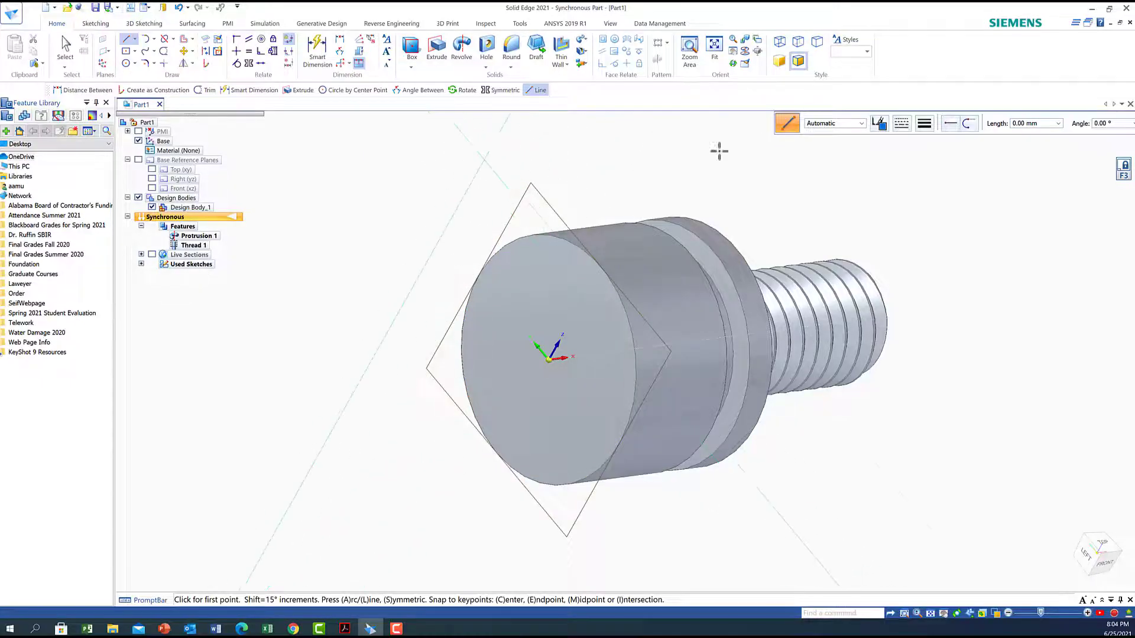
click(1086, 556)
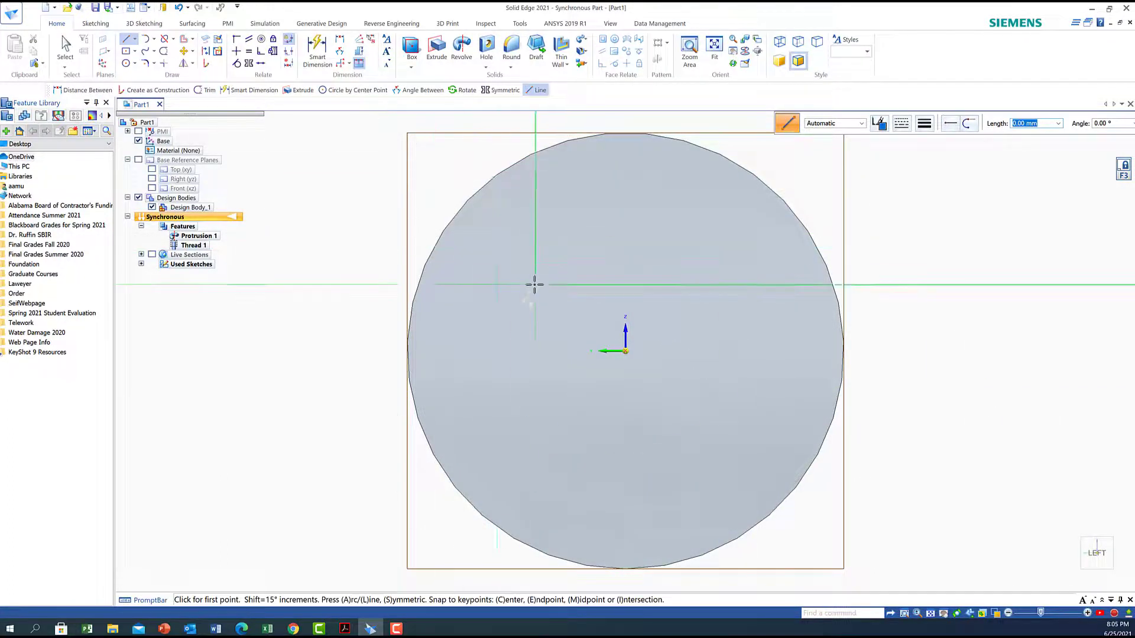
scroll(533, 283, down, 1)
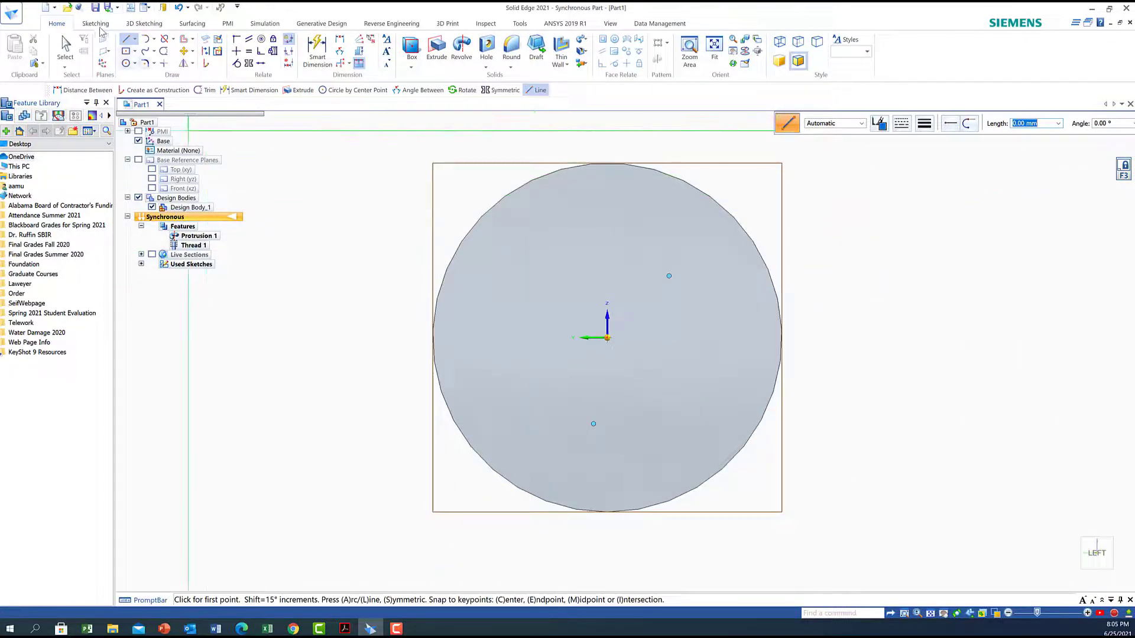
Sketch a vertical line from the centre of the head's end face up past its circular edge.
click(127, 40)
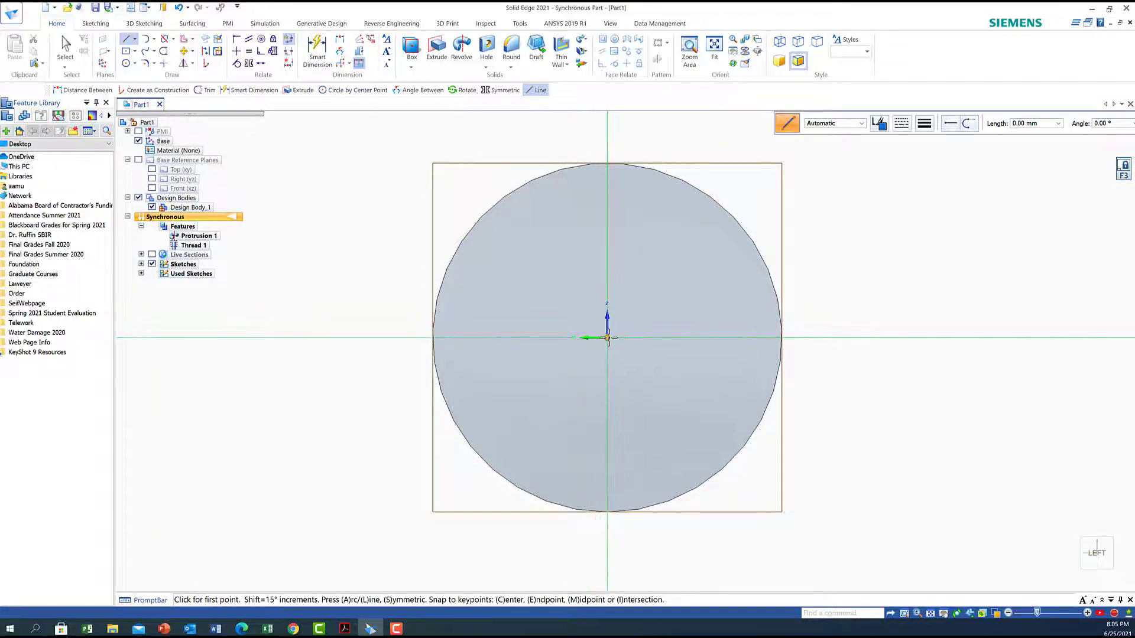
click(608, 338)
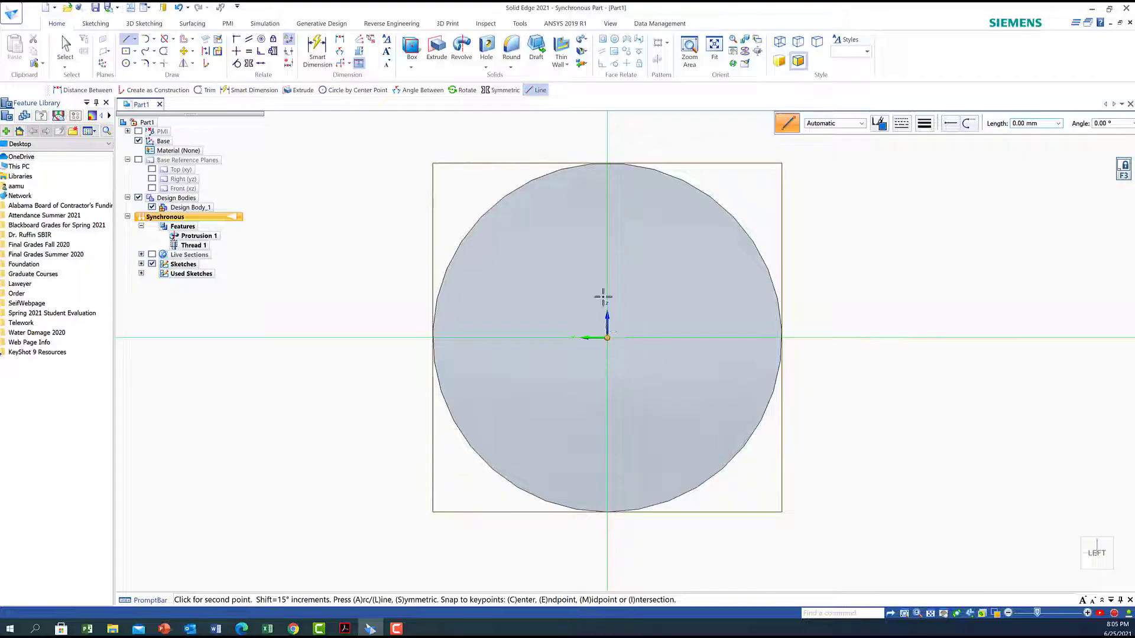
click(607, 132)
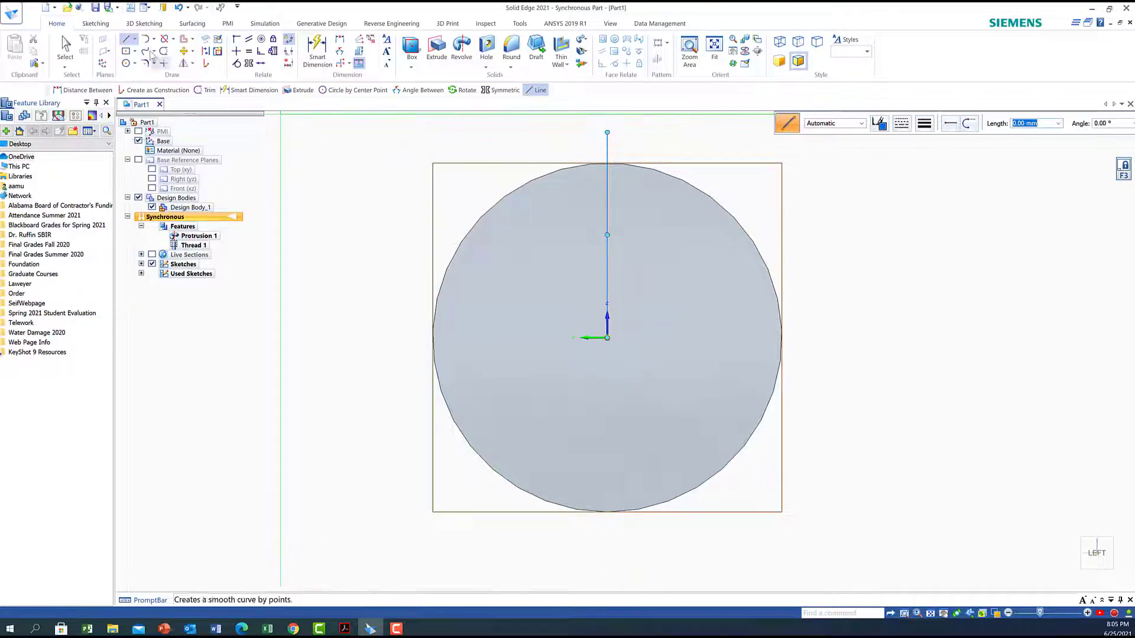
Sketch two slanted lines from the face centre past the circular edge, one on each side of the vertical line.
click(608, 338)
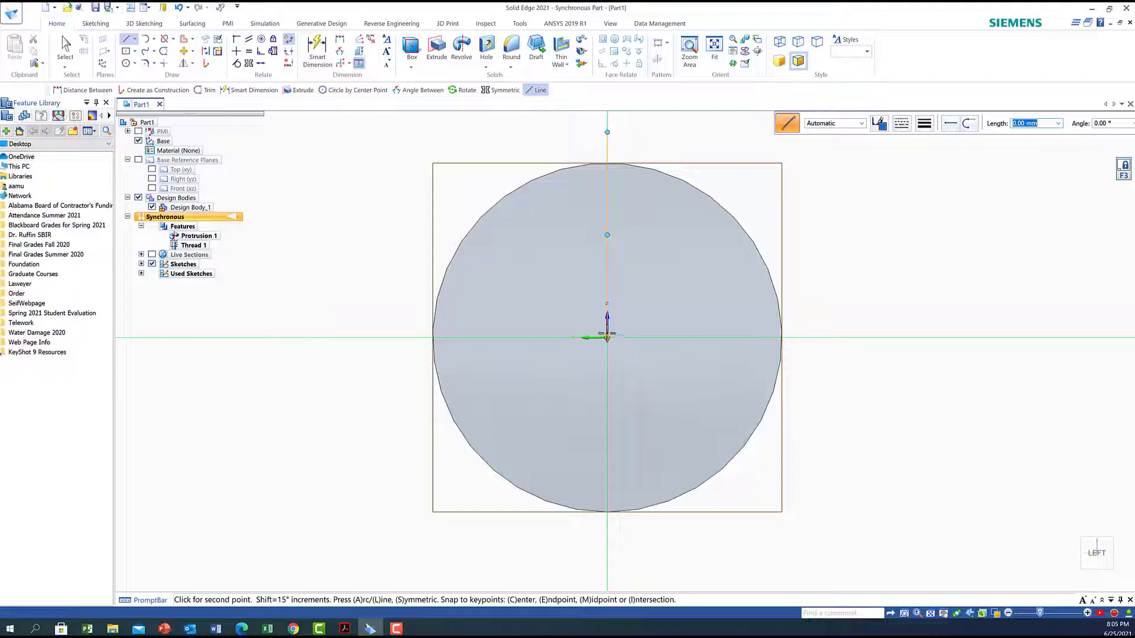
click(580, 116)
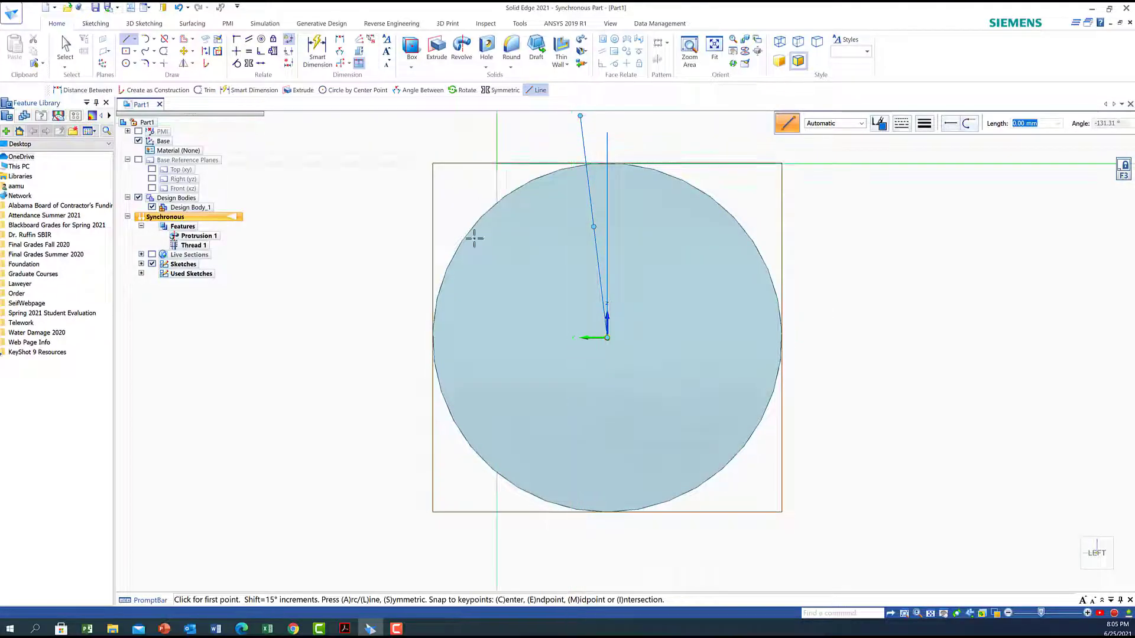
click(607, 337)
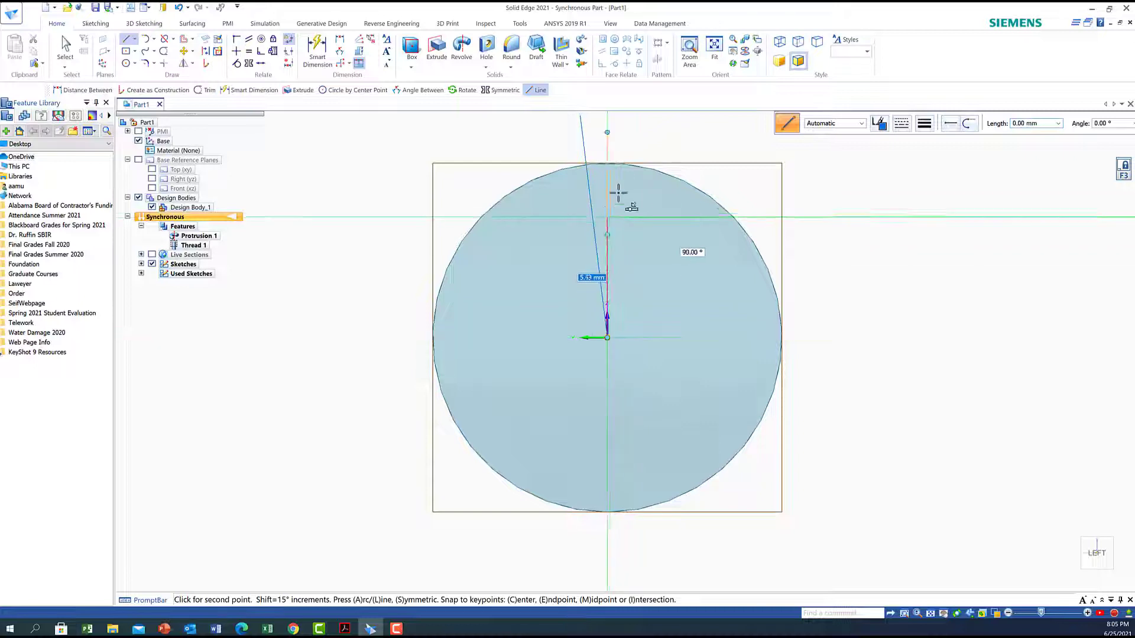
click(648, 115)
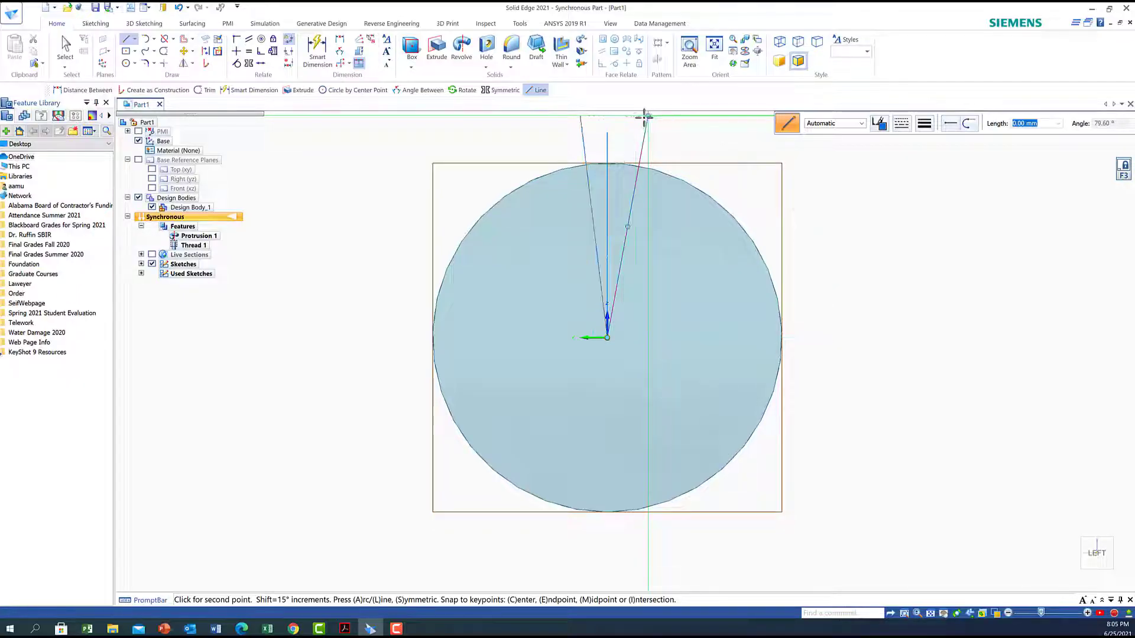
right_click(355, 171)
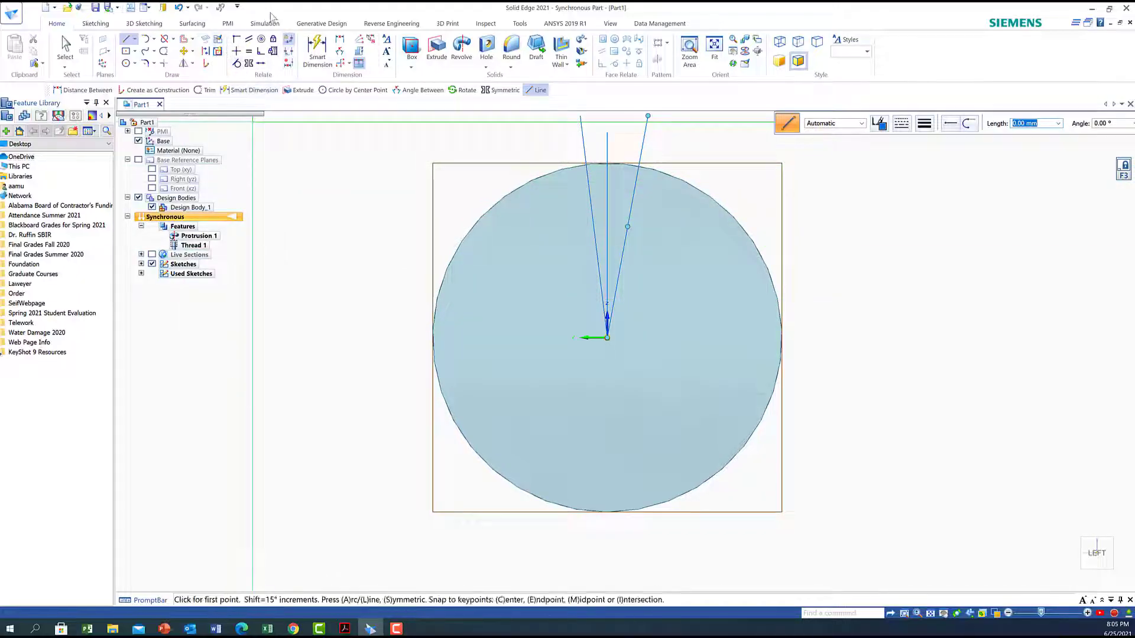
Make the two slanted lines symmetric about the vertical line on the head's end face.
click(249, 63)
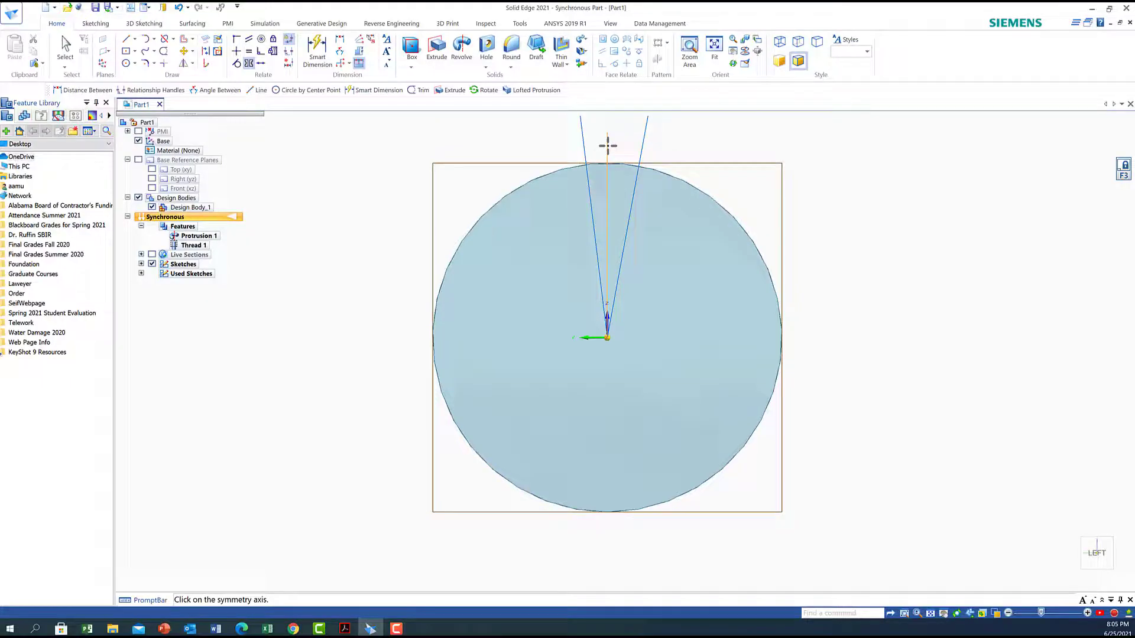
click(608, 145)
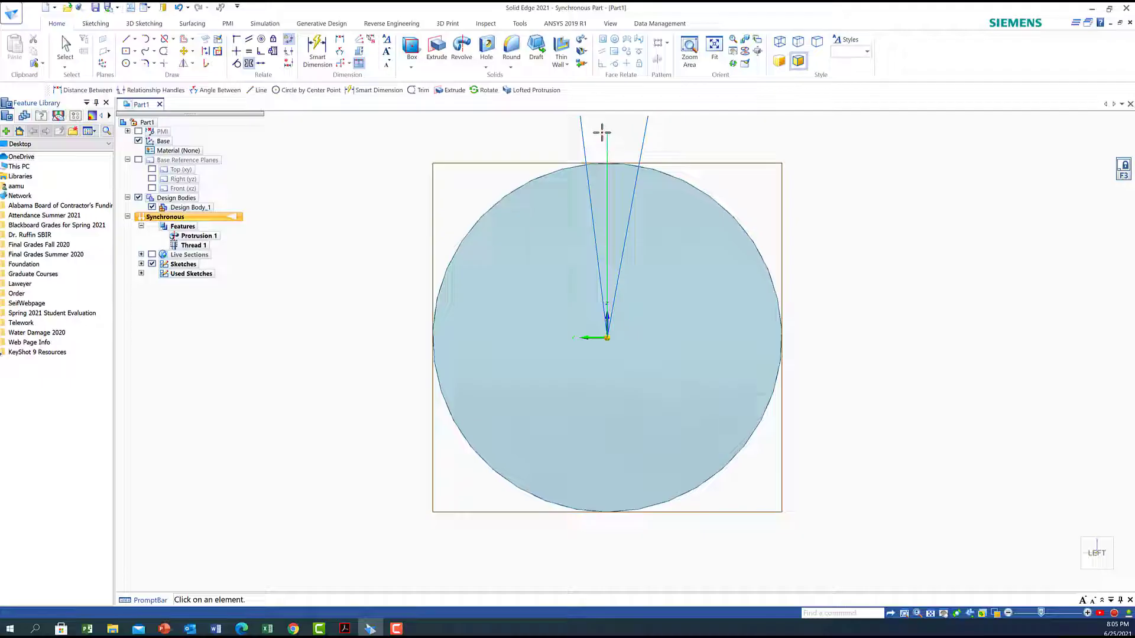
click(584, 141)
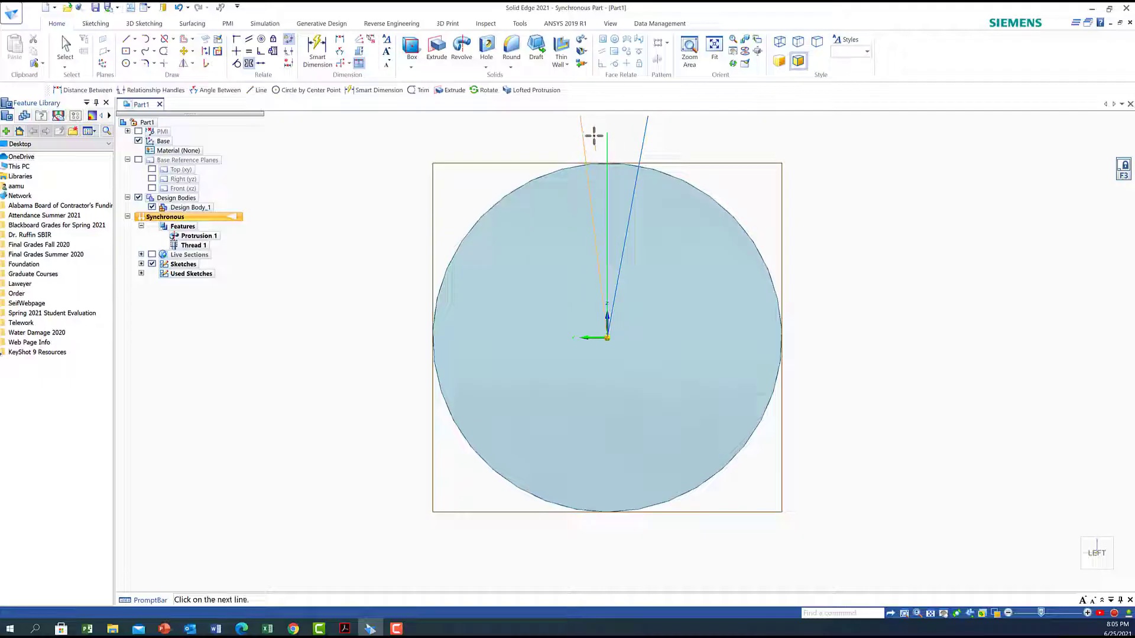
click(643, 141)
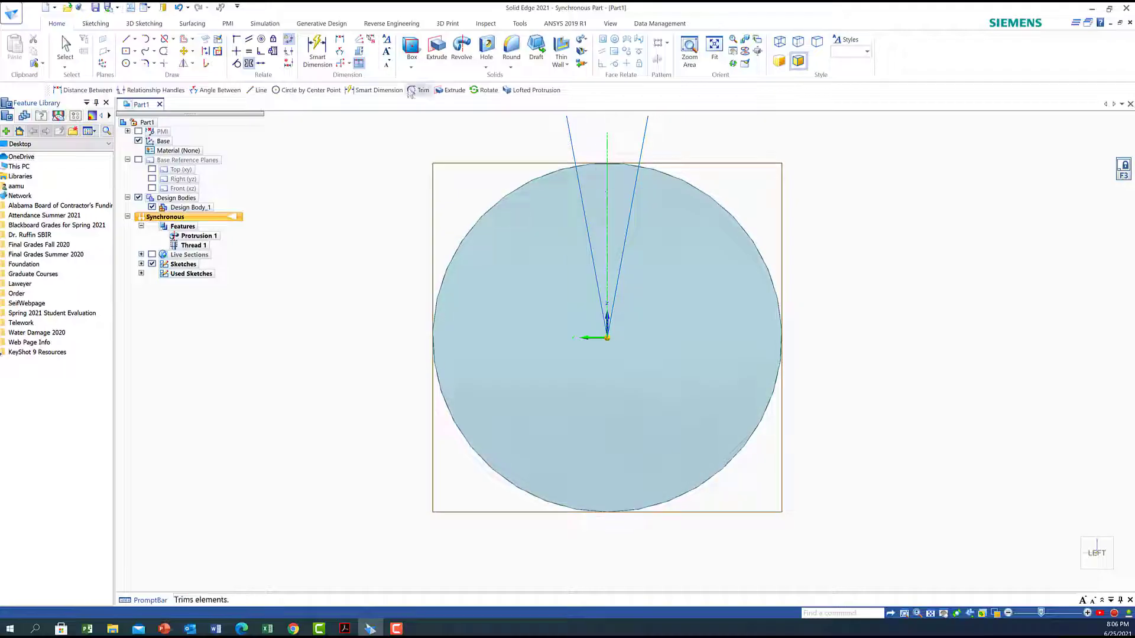
Dimension the angle between the two slanted lines and set it to 5°.
click(339, 51)
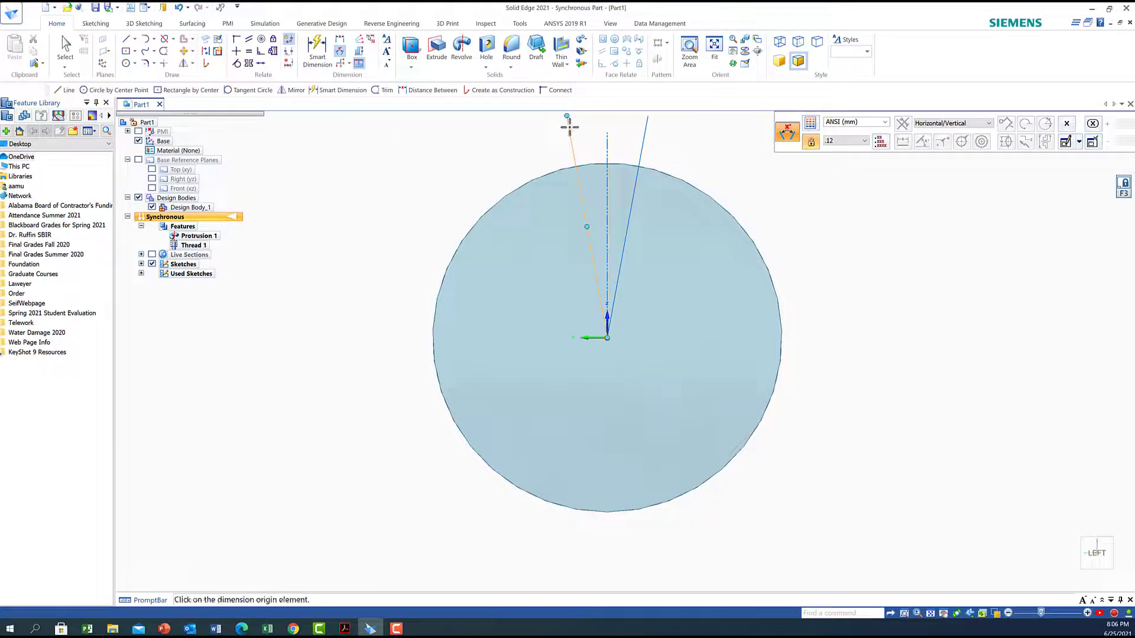
click(570, 127)
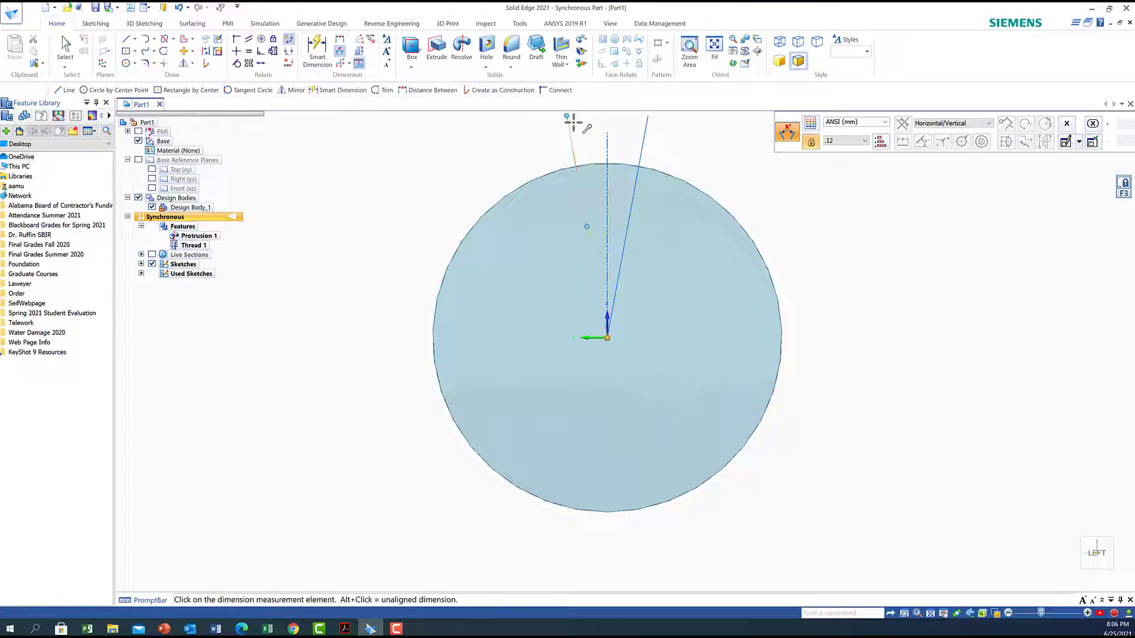
click(647, 121)
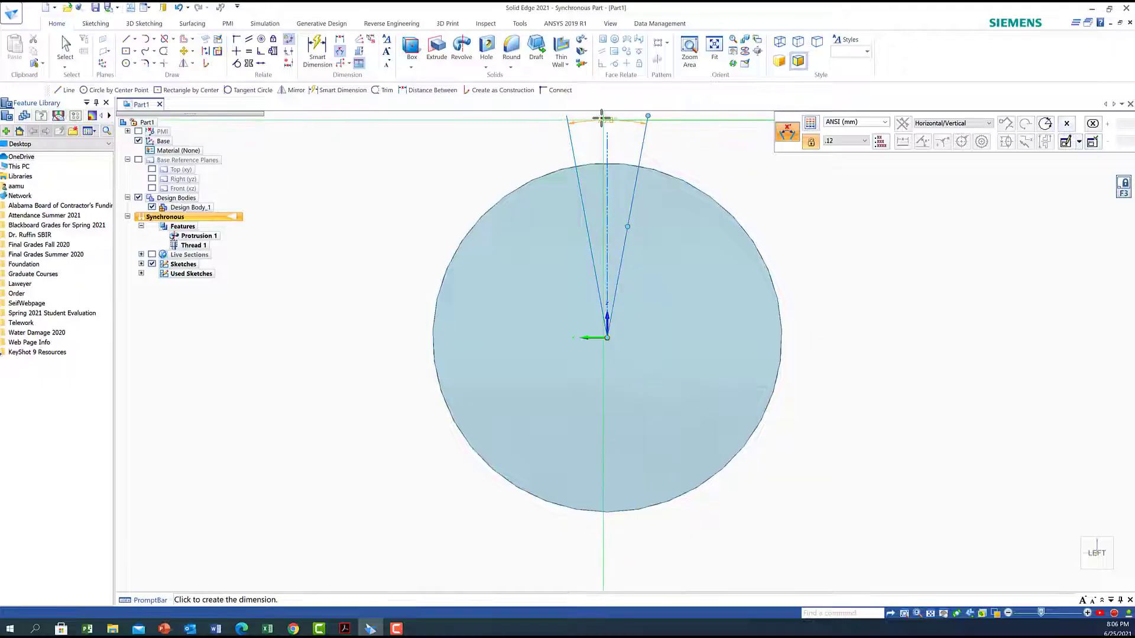
click(602, 118)
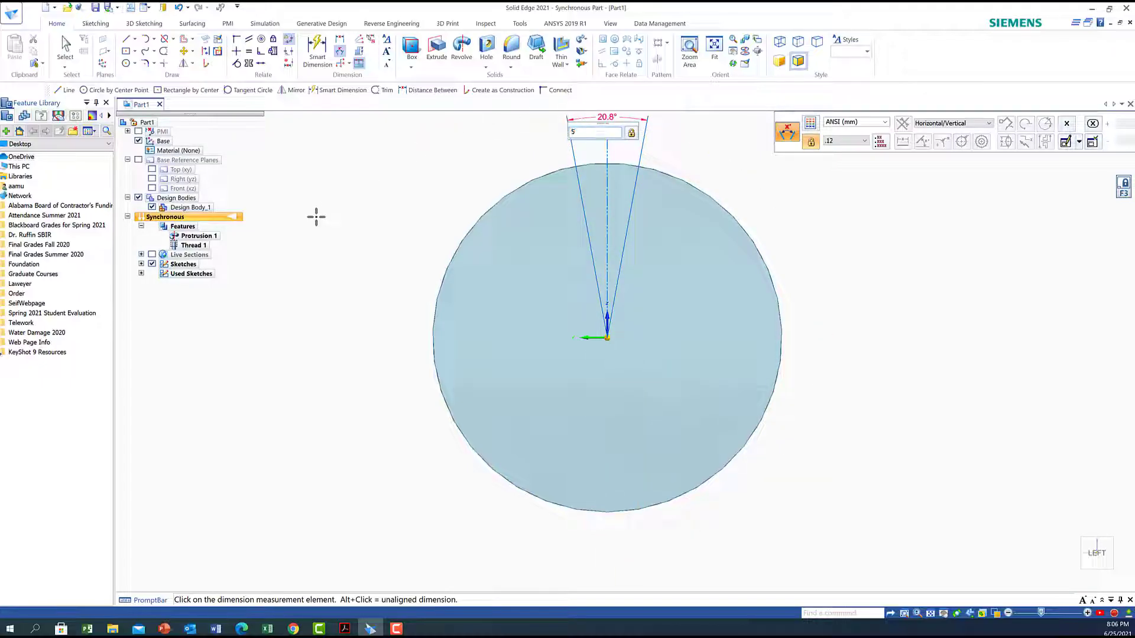
key(Return)
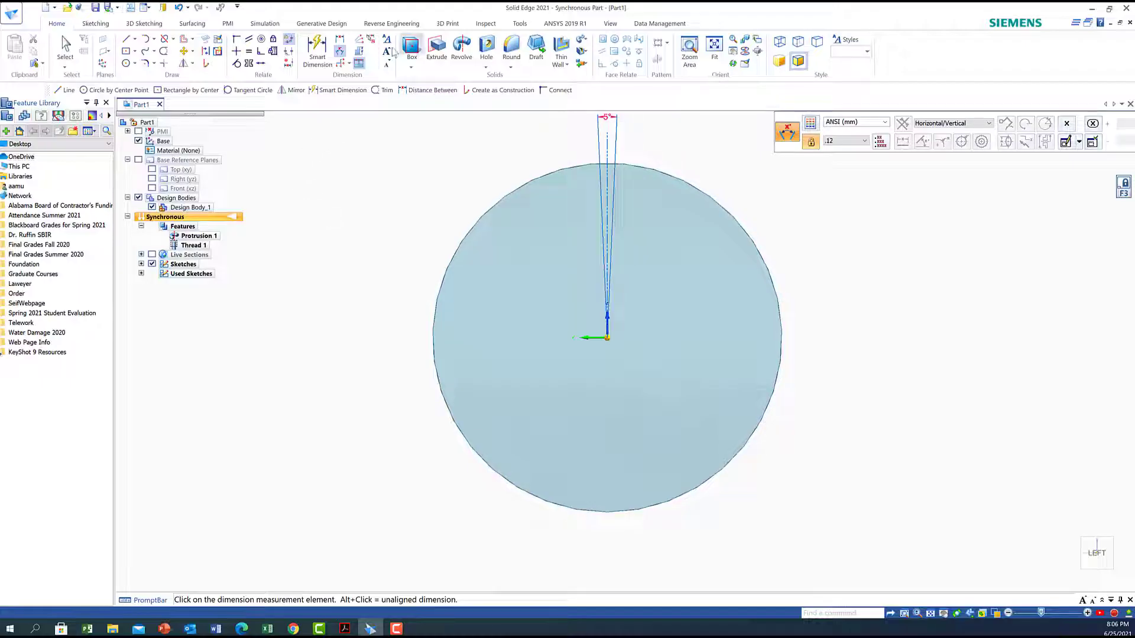
Set the arc smoothness in the view options to 10 and apply it.
click(690, 51)
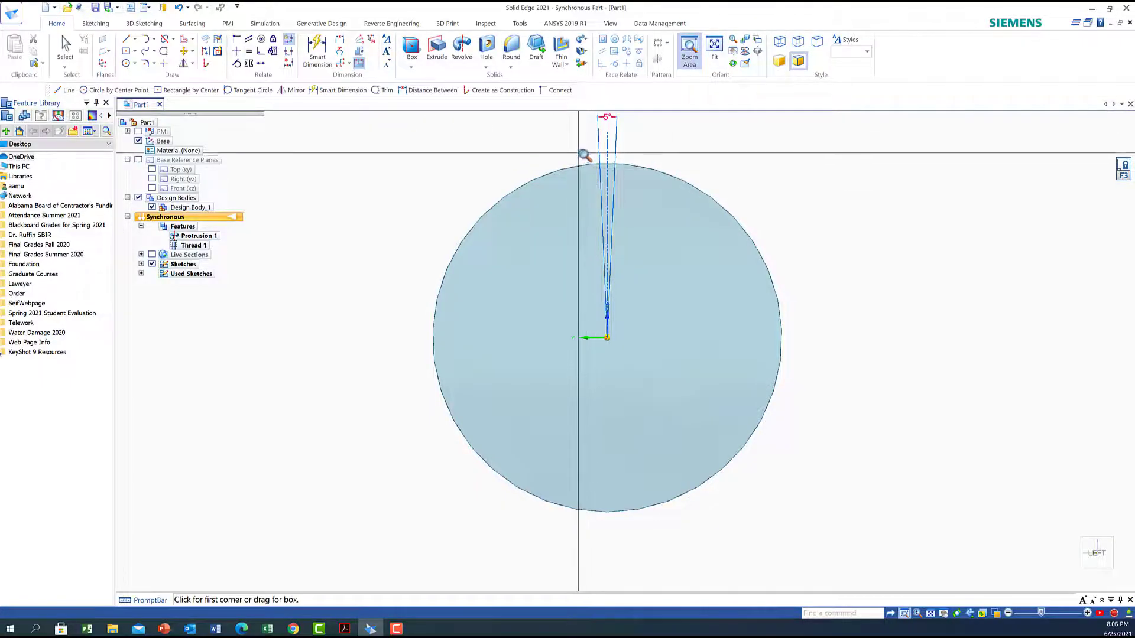
drag(593, 146, 615, 189)
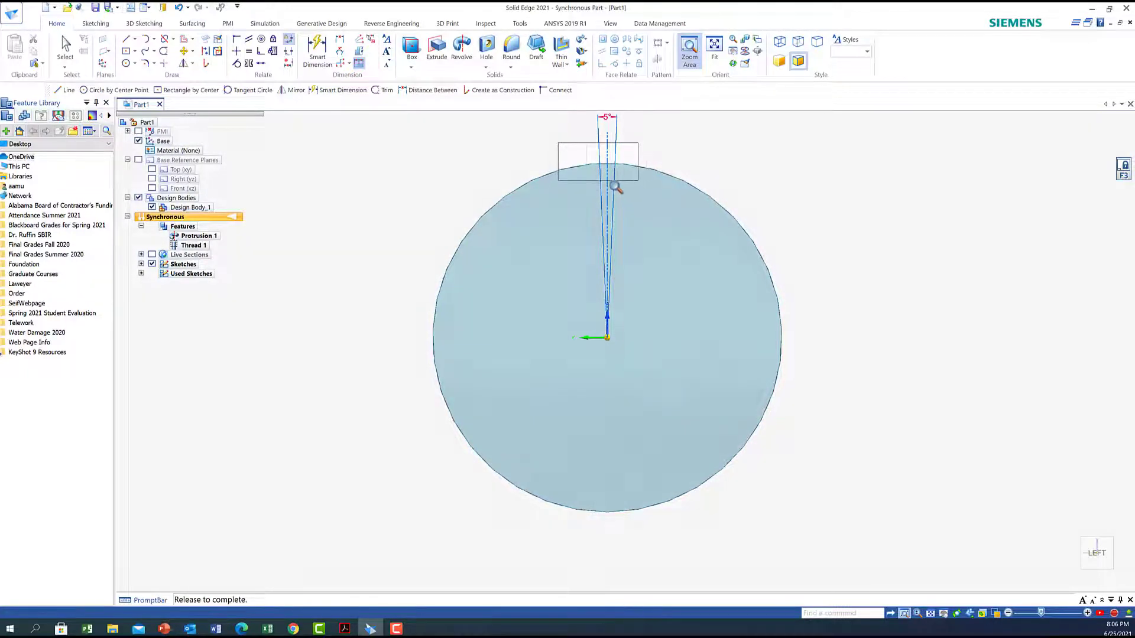
drag(621, 193, 621, 193)
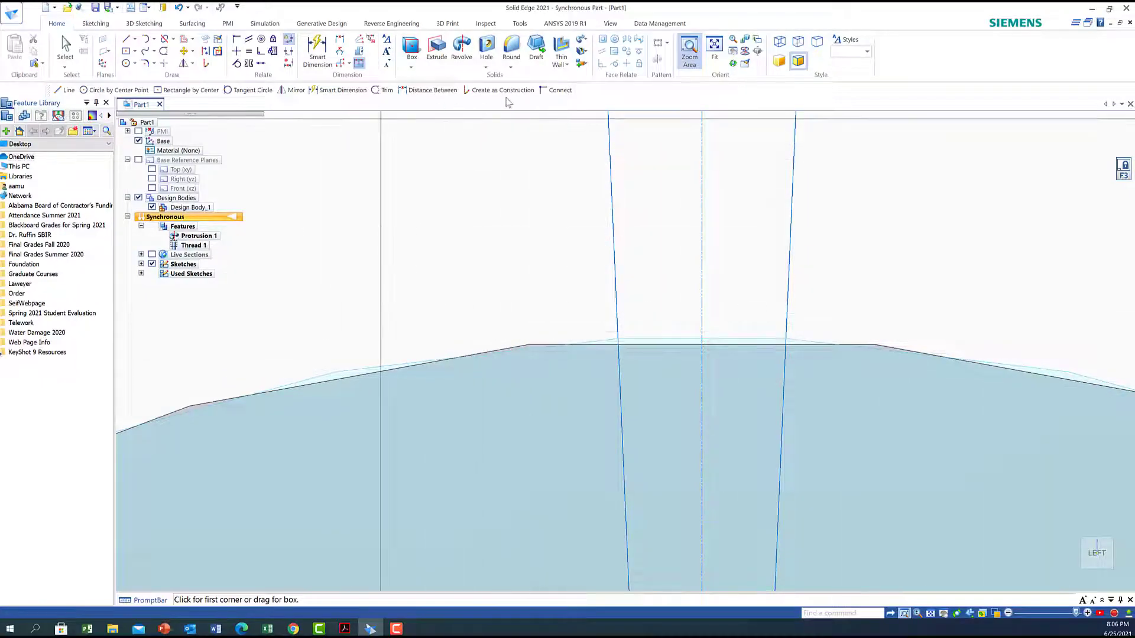
click(12, 17)
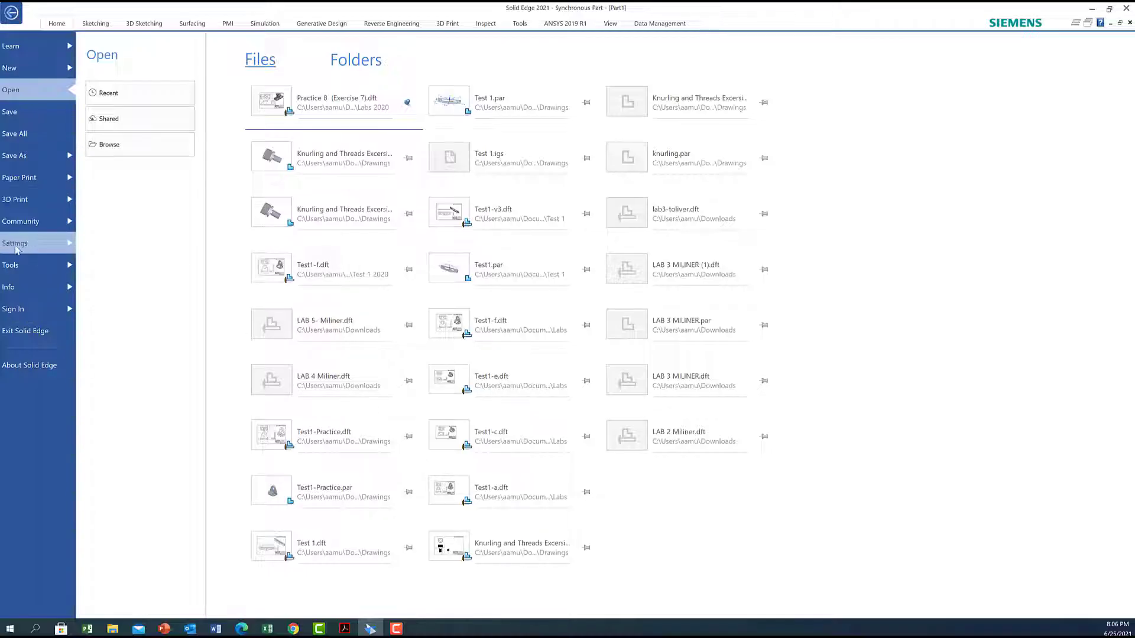
click(15, 246)
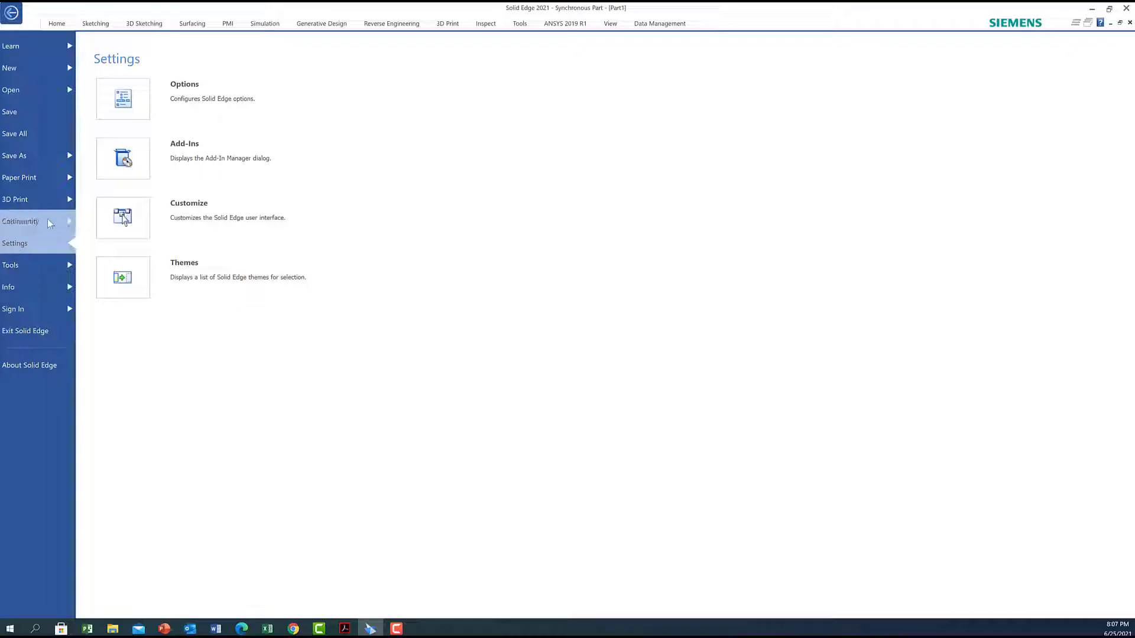
click(168, 98)
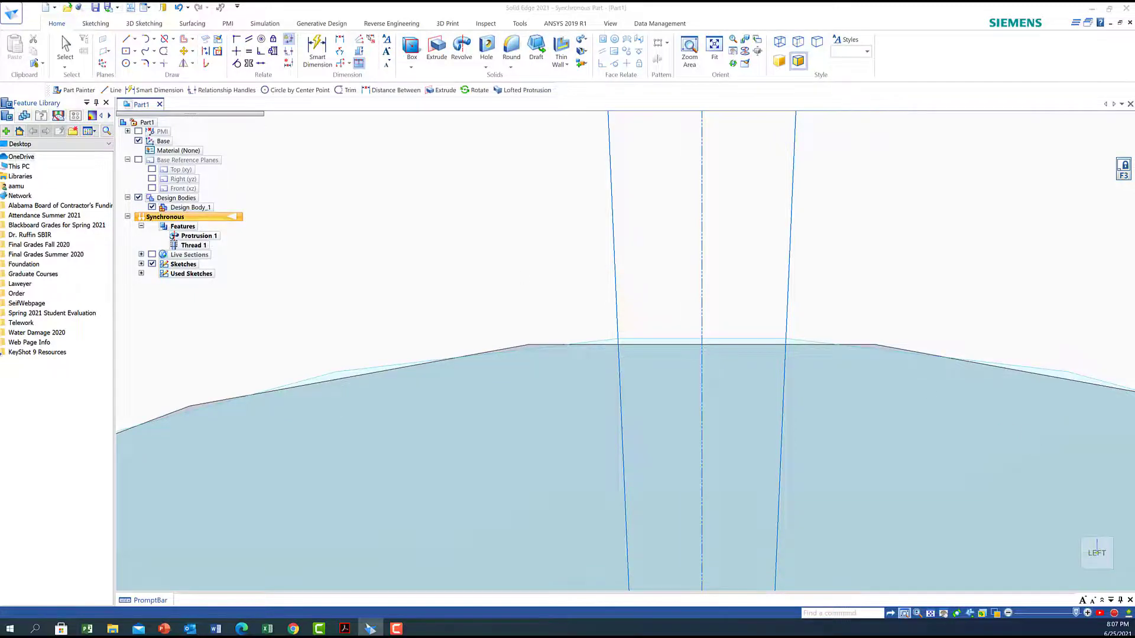
drag(0, 142, 409, 112)
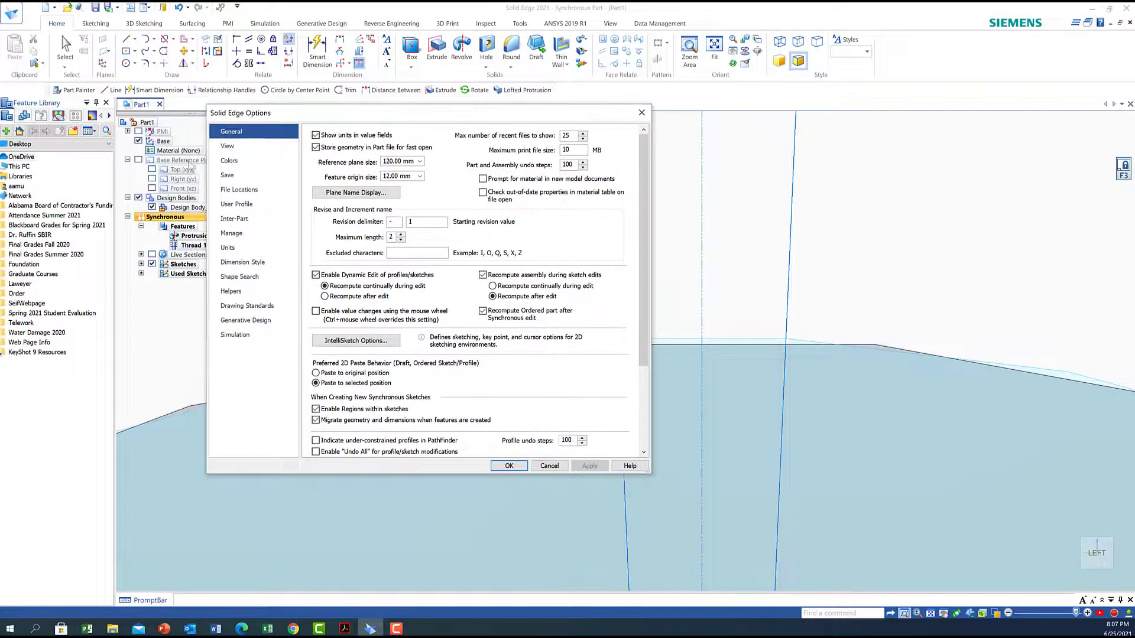
click(228, 147)
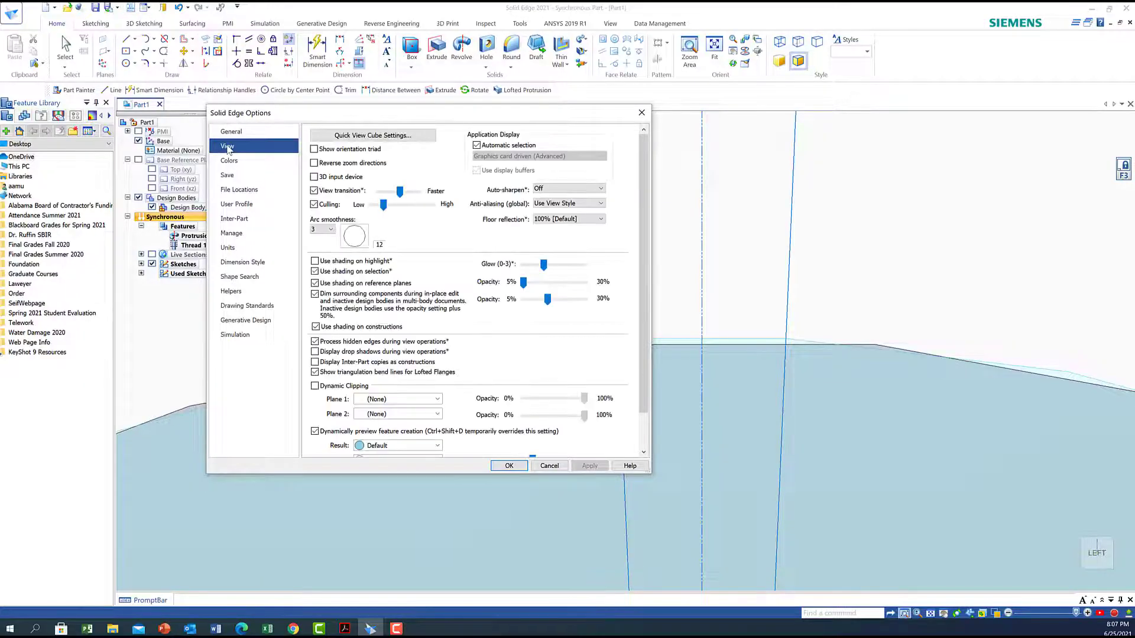
click(332, 230)
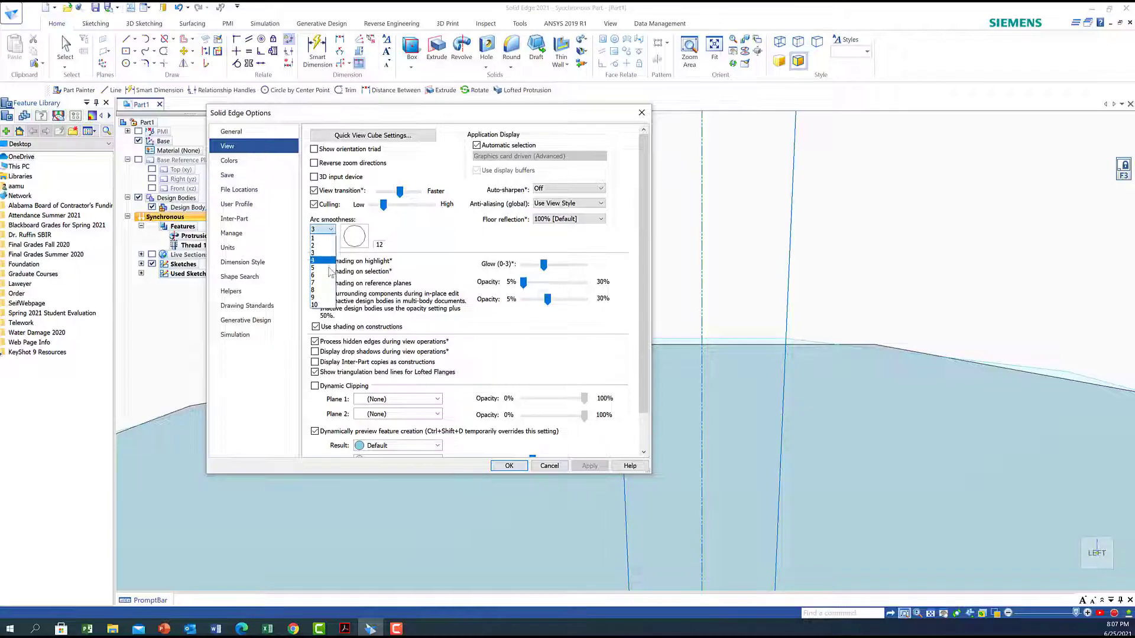
click(316, 305)
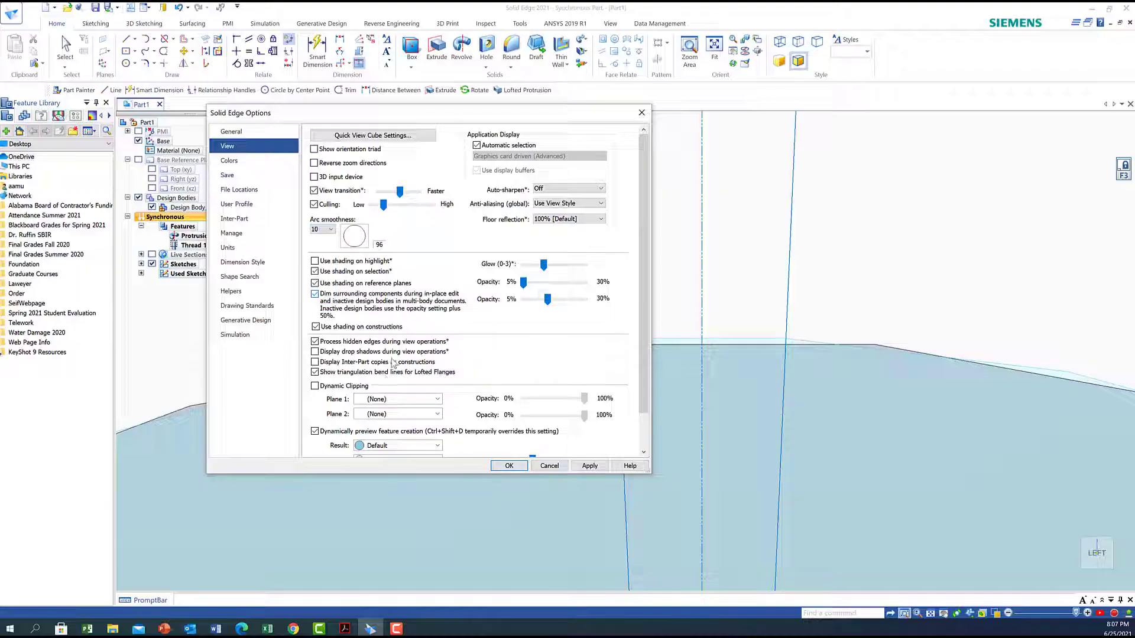
click(509, 466)
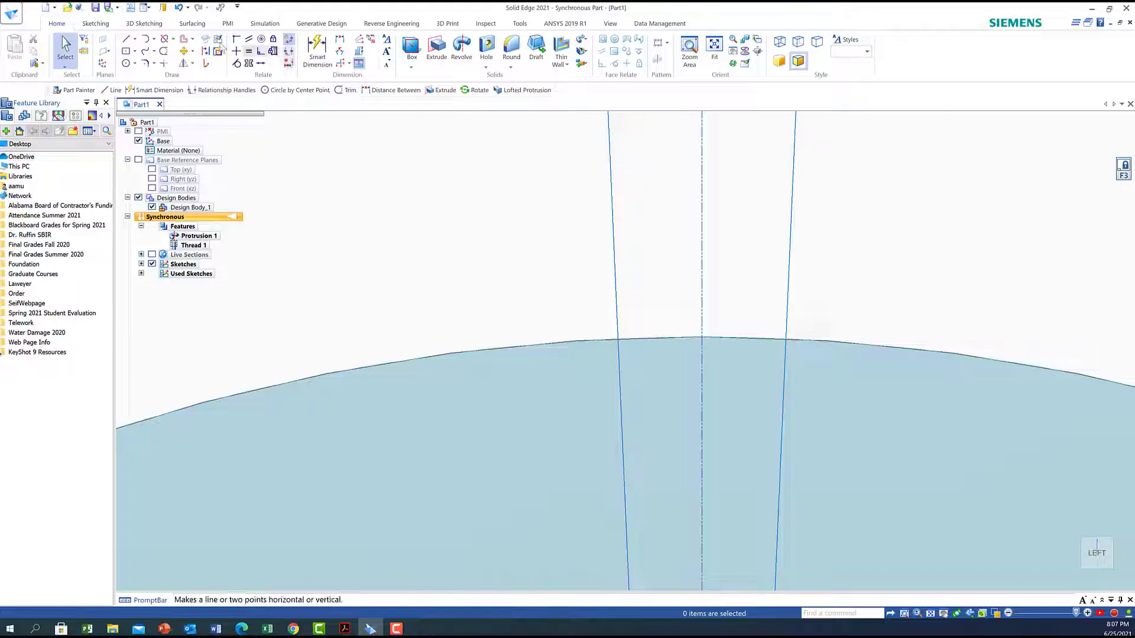
Sketch a closed diamond with side corners where the slanted lines cross the head's circular edge and its other two corners on the vertical axis.
click(126, 41)
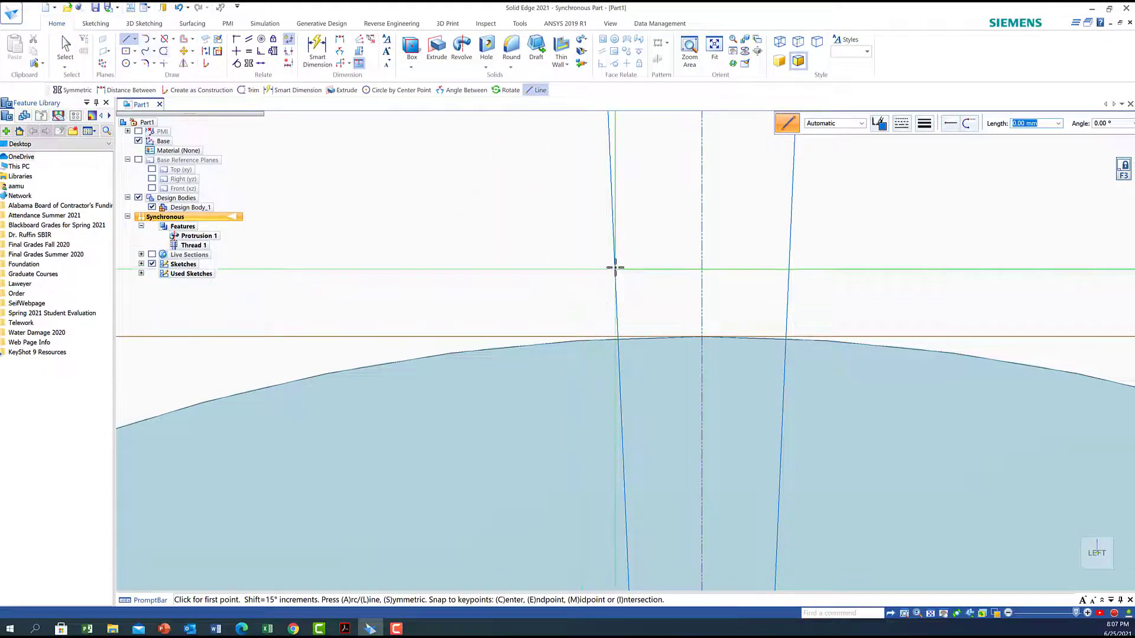
click(618, 340)
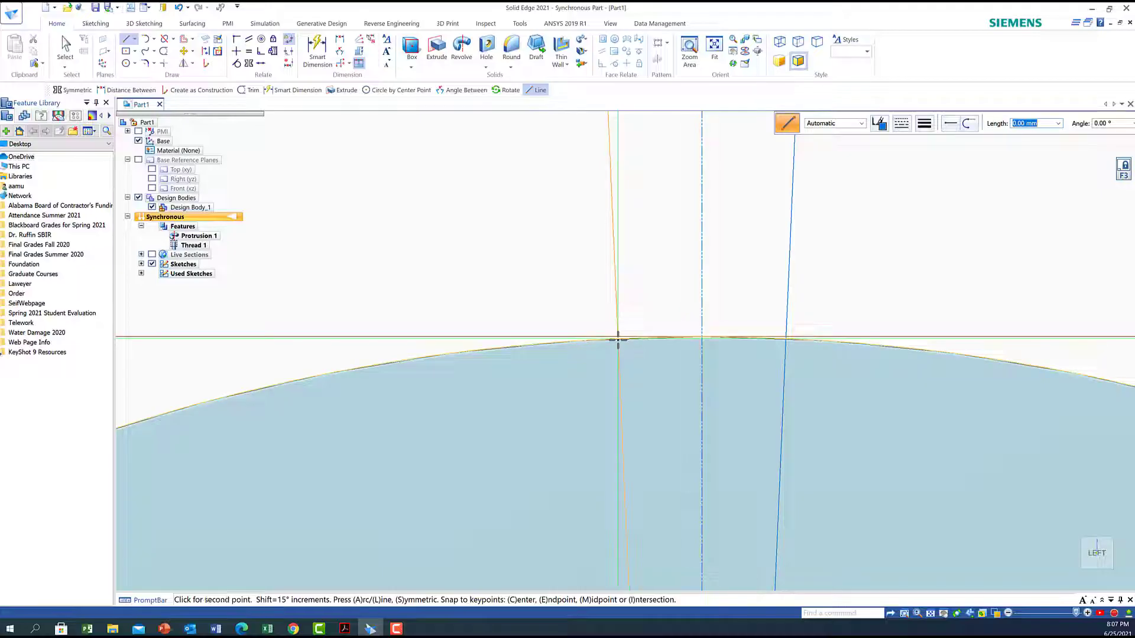
click(702, 387)
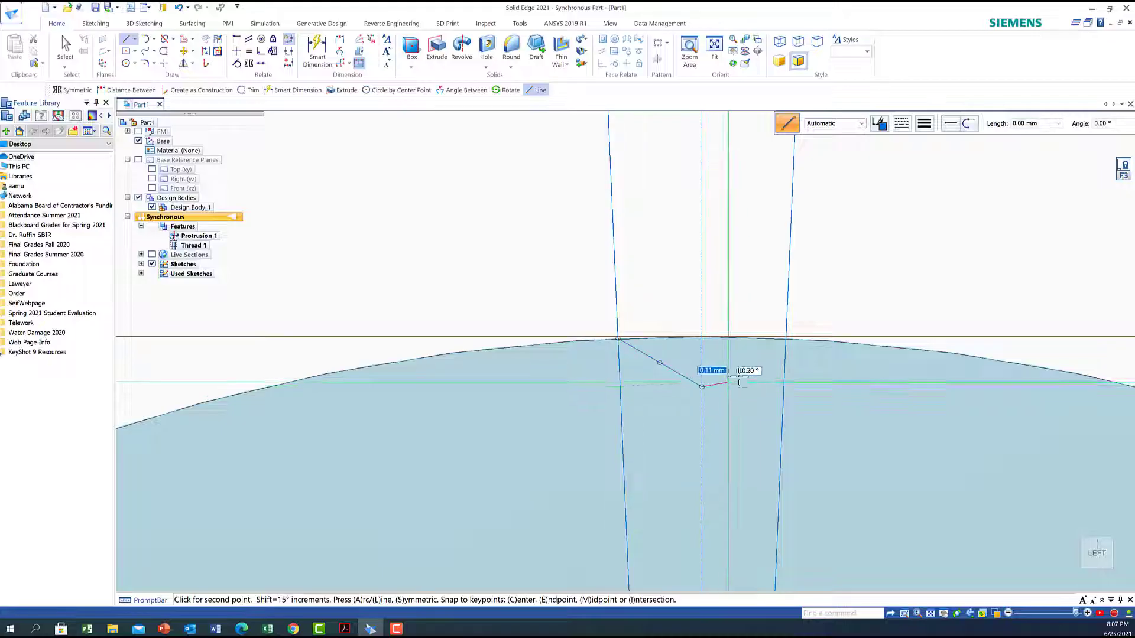
click(786, 339)
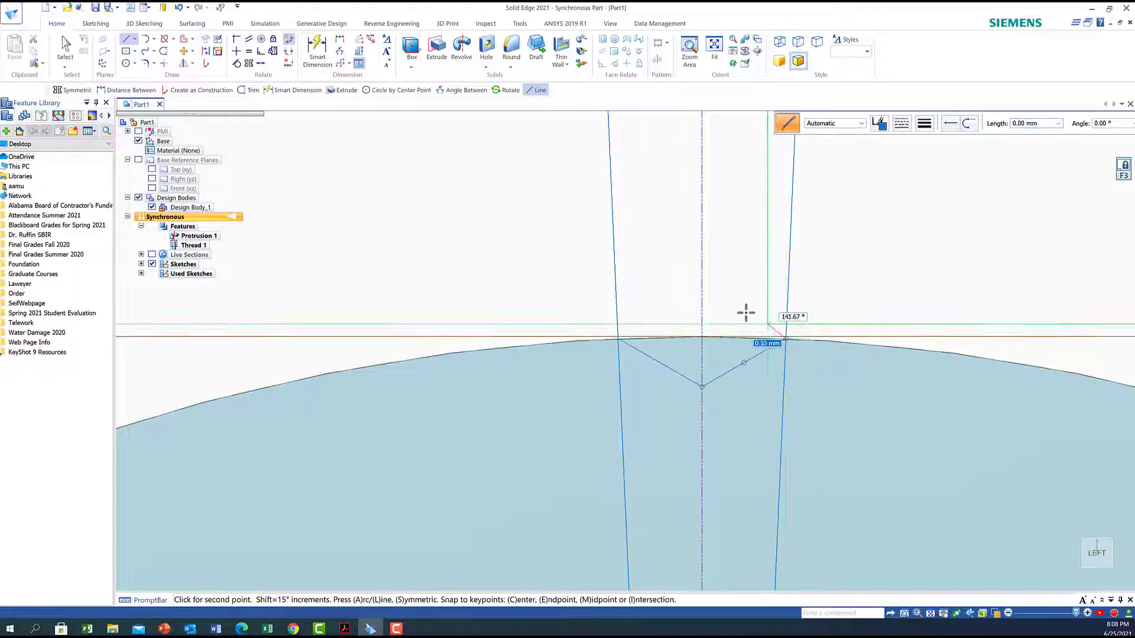
click(703, 287)
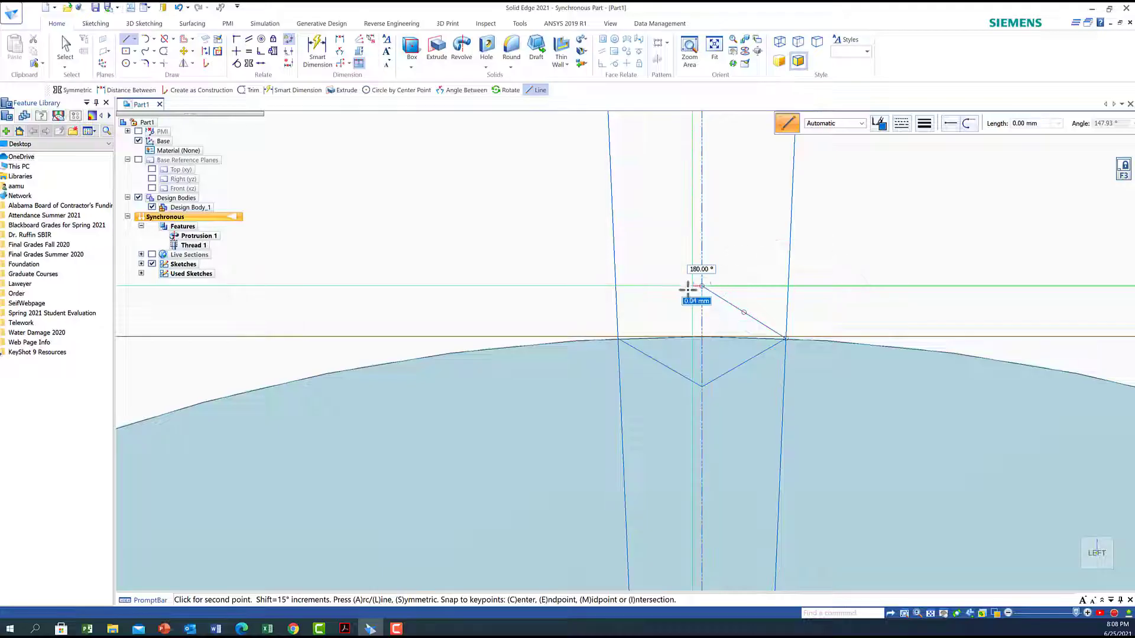
click(619, 339)
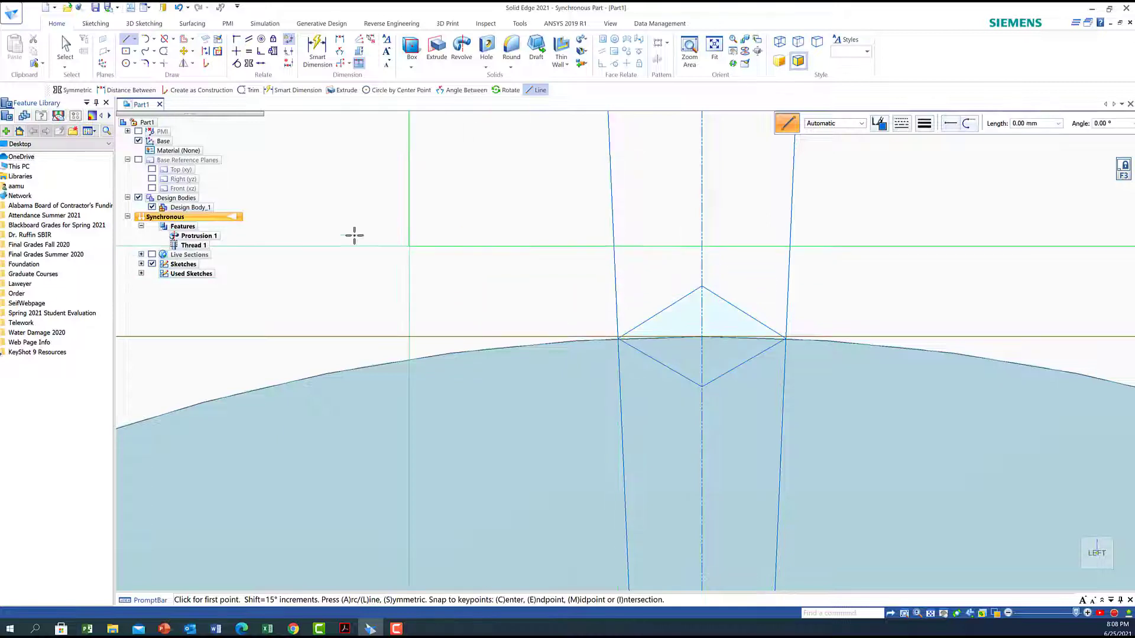
Dimension the angle between the diamond's two lower edges and set it to 120°.
click(343, 54)
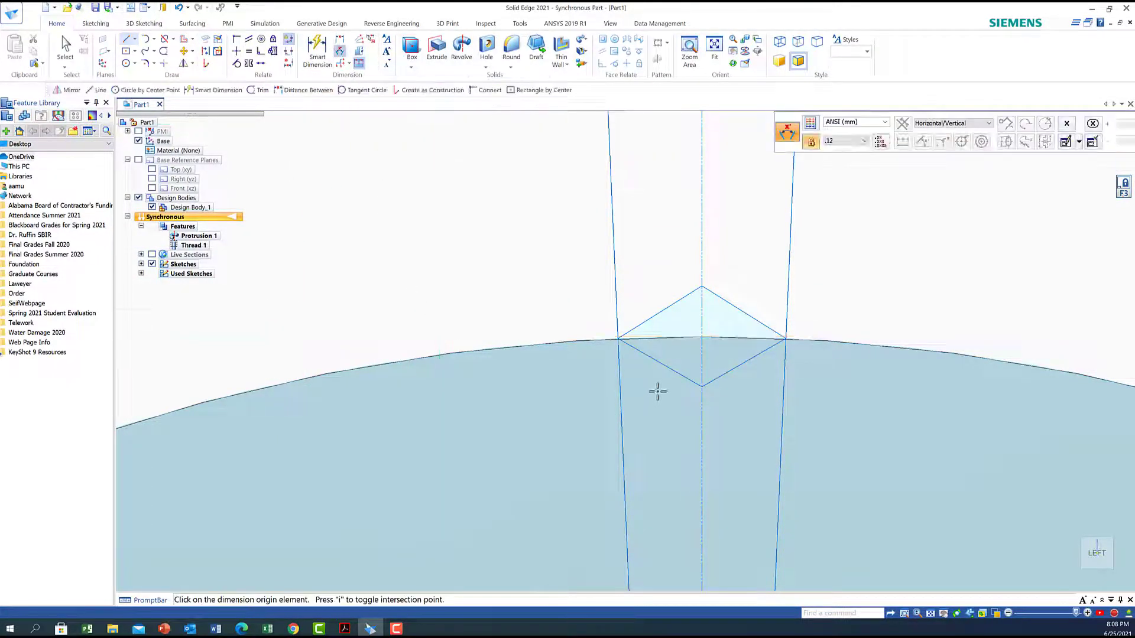
click(671, 369)
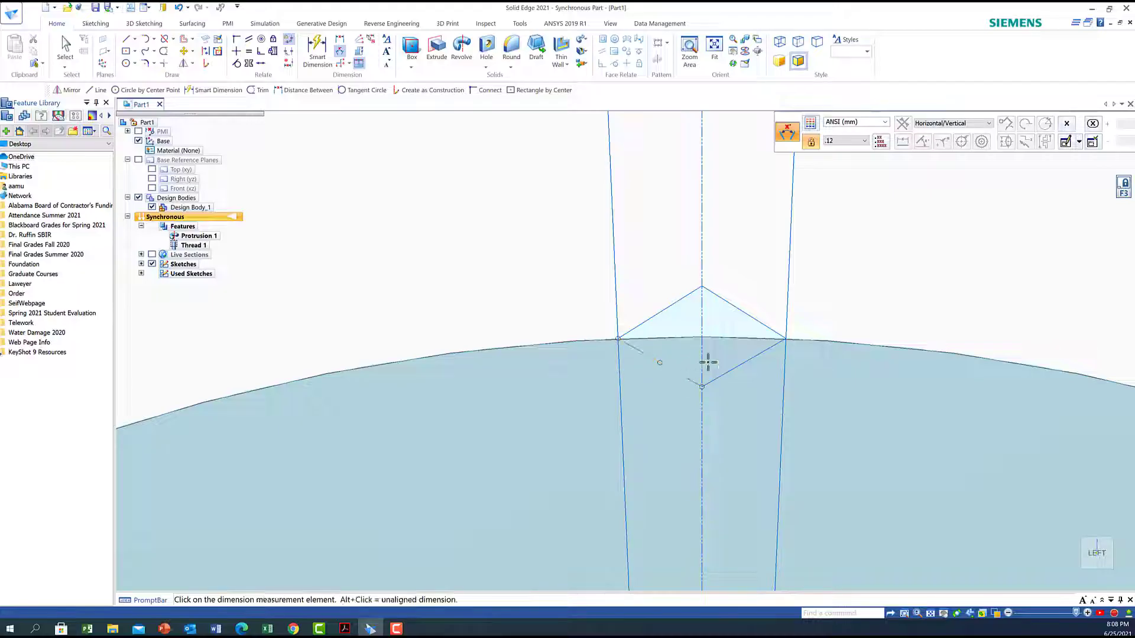
click(728, 371)
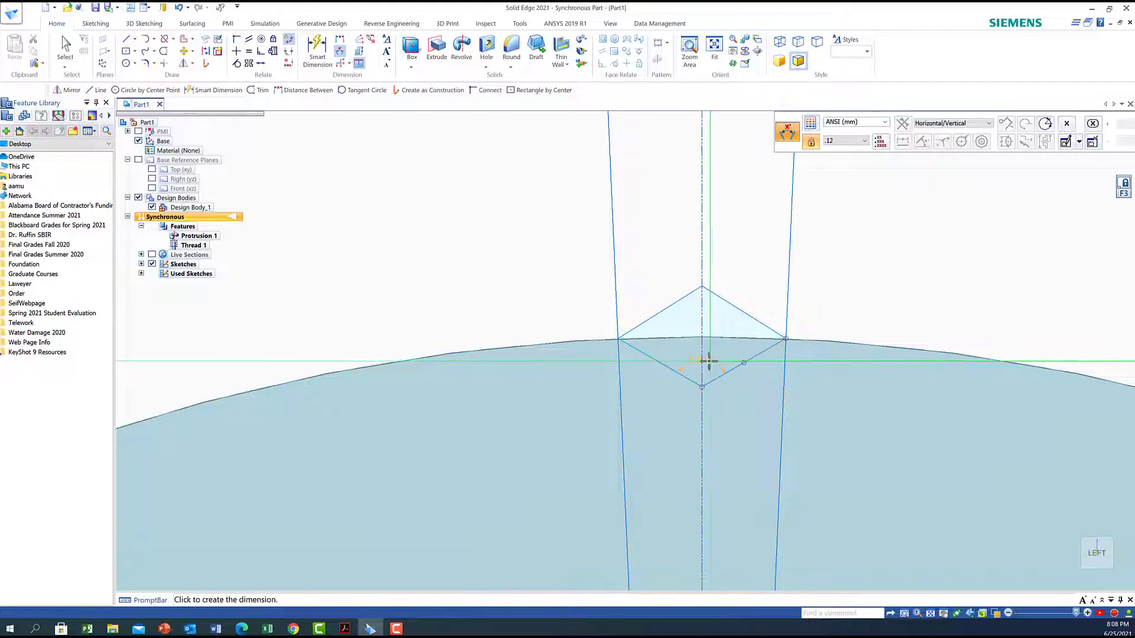
click(718, 372)
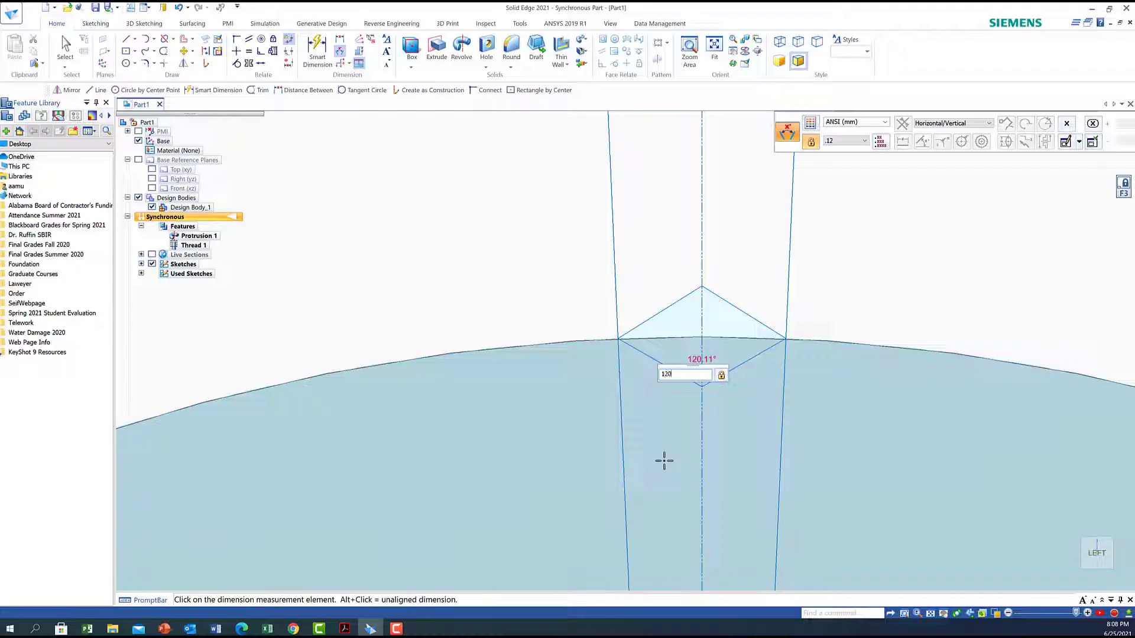
key(Return)
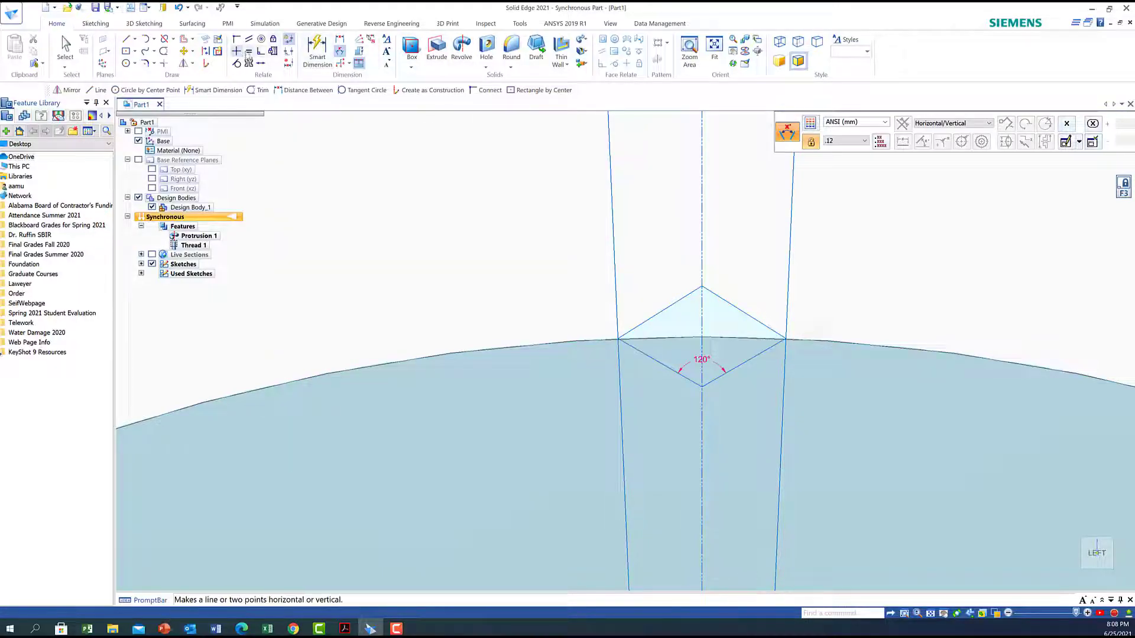
Make the diamond's lower-left and upper-right edges equal in length.
click(249, 52)
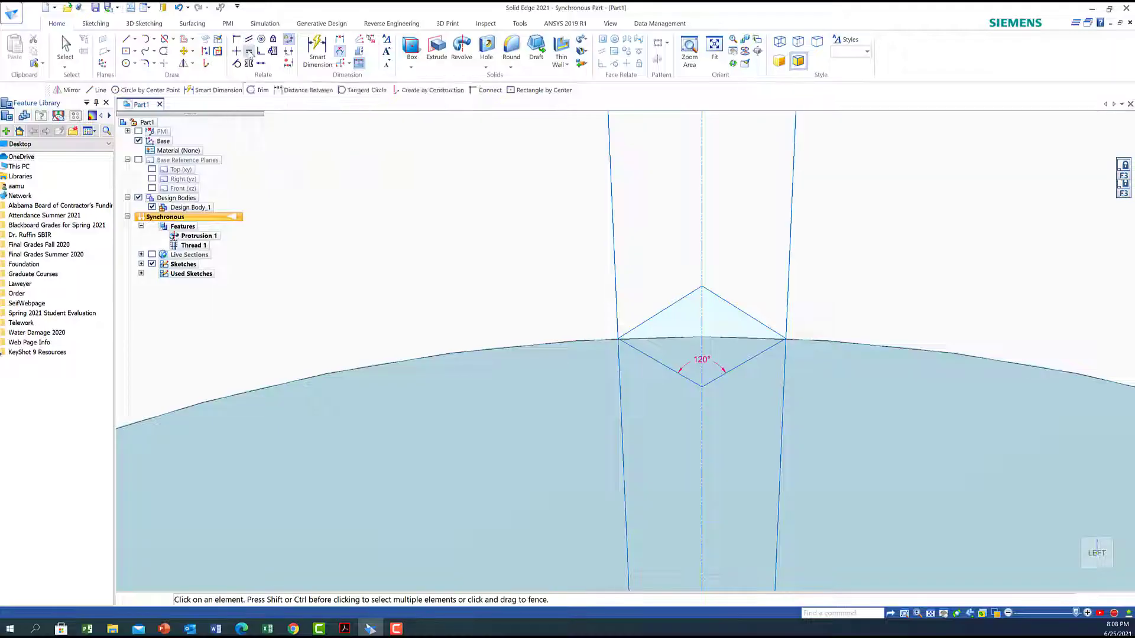
click(652, 358)
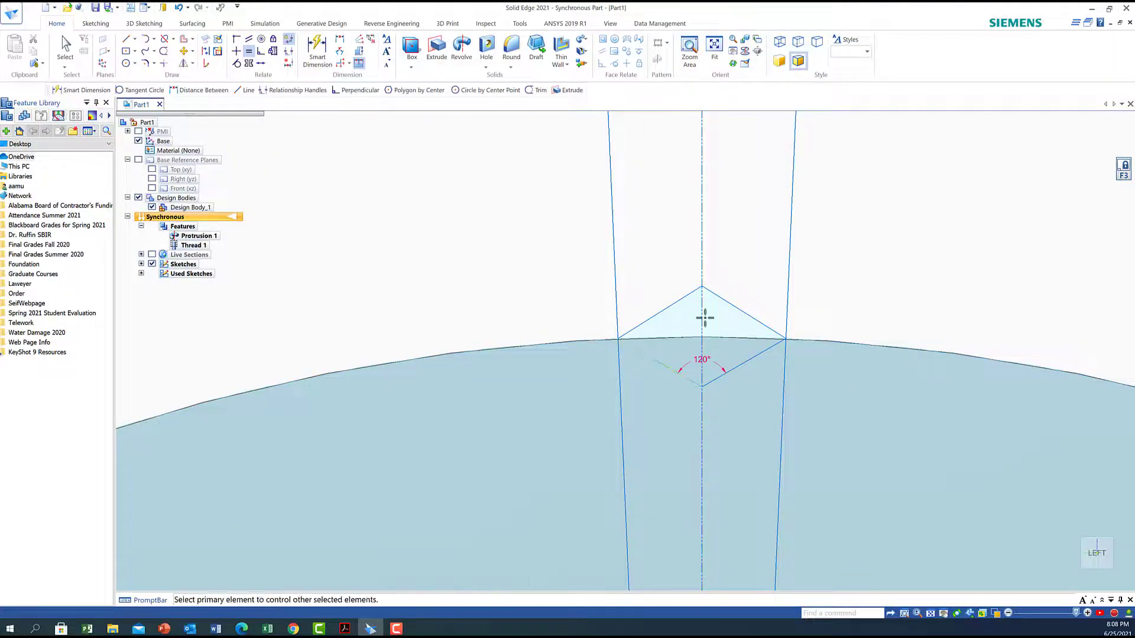
click(738, 308)
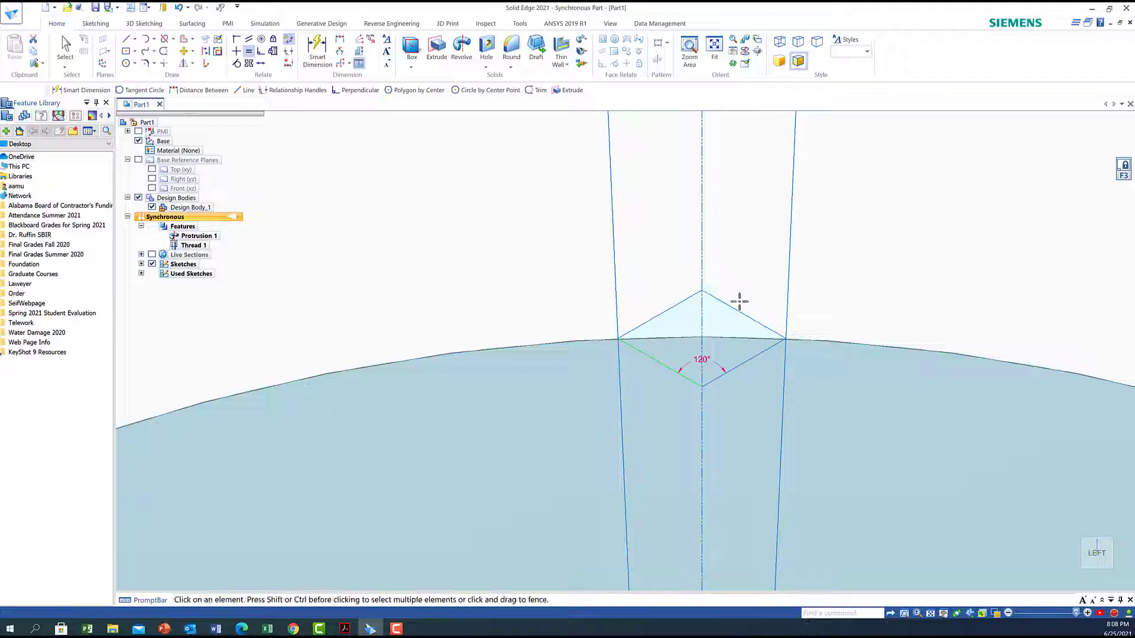
Make the diamond's lower-left edge parallel to its upper-right edge.
click(249, 38)
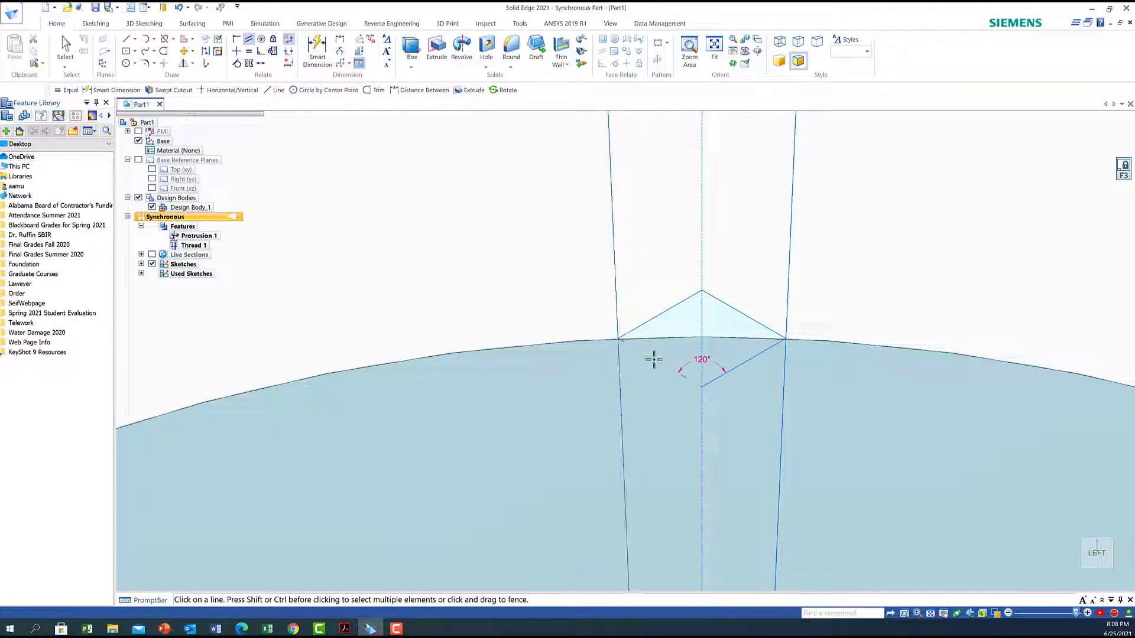
click(655, 359)
click(736, 310)
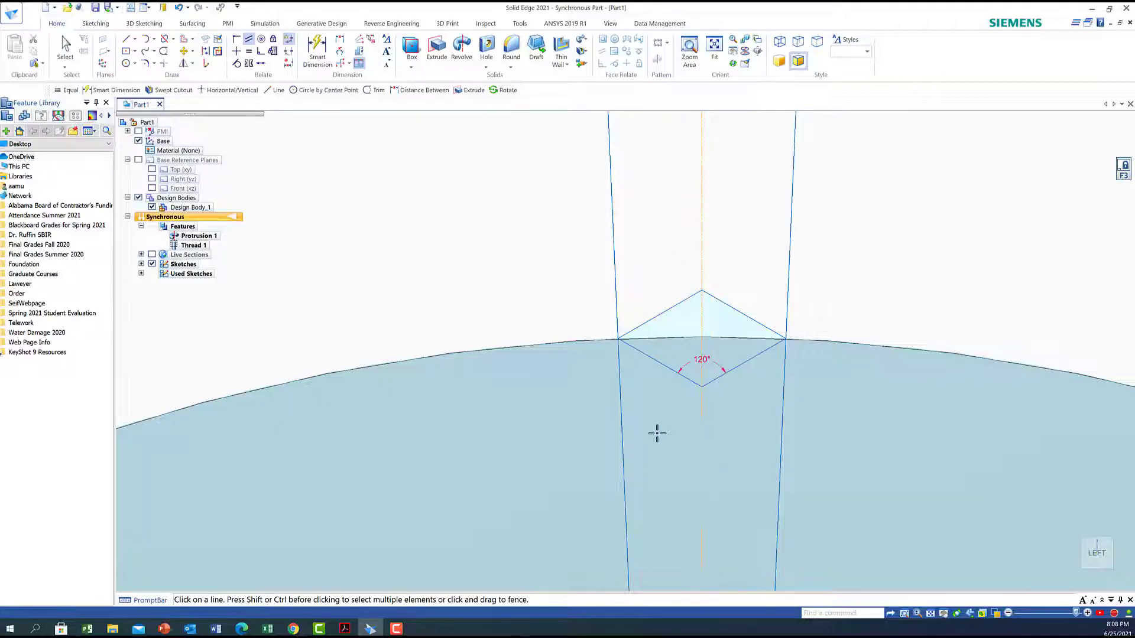
Switch to the front view and lock the sketch plane to the Front (xz) reference plane.
scroll(663, 430, down, 3)
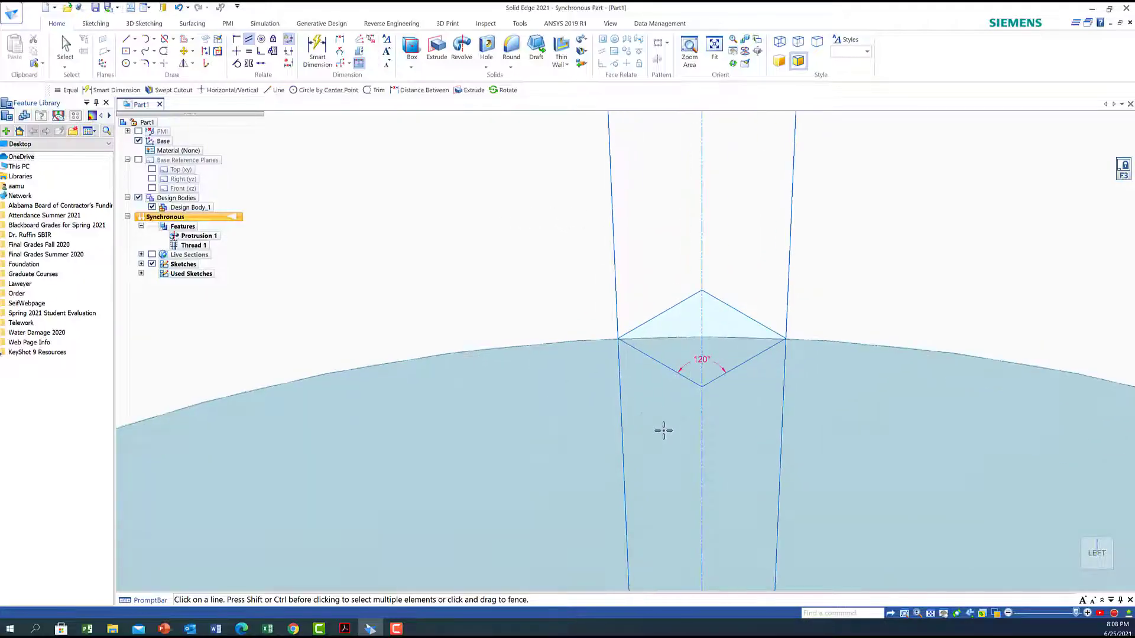
mouse_move(1084, 579)
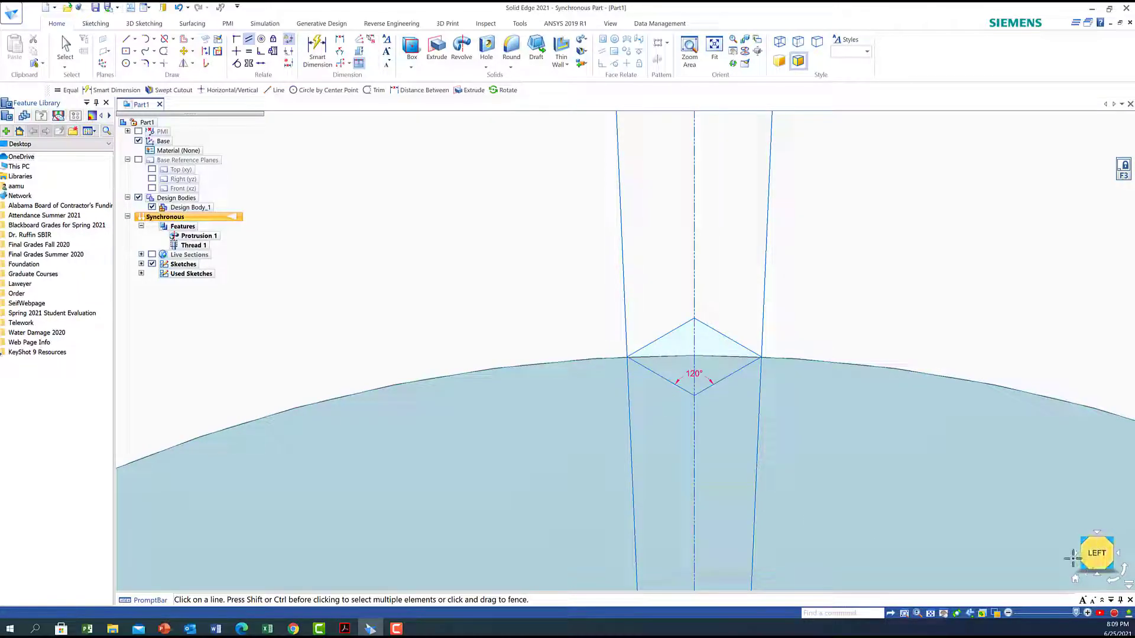
click(714, 47)
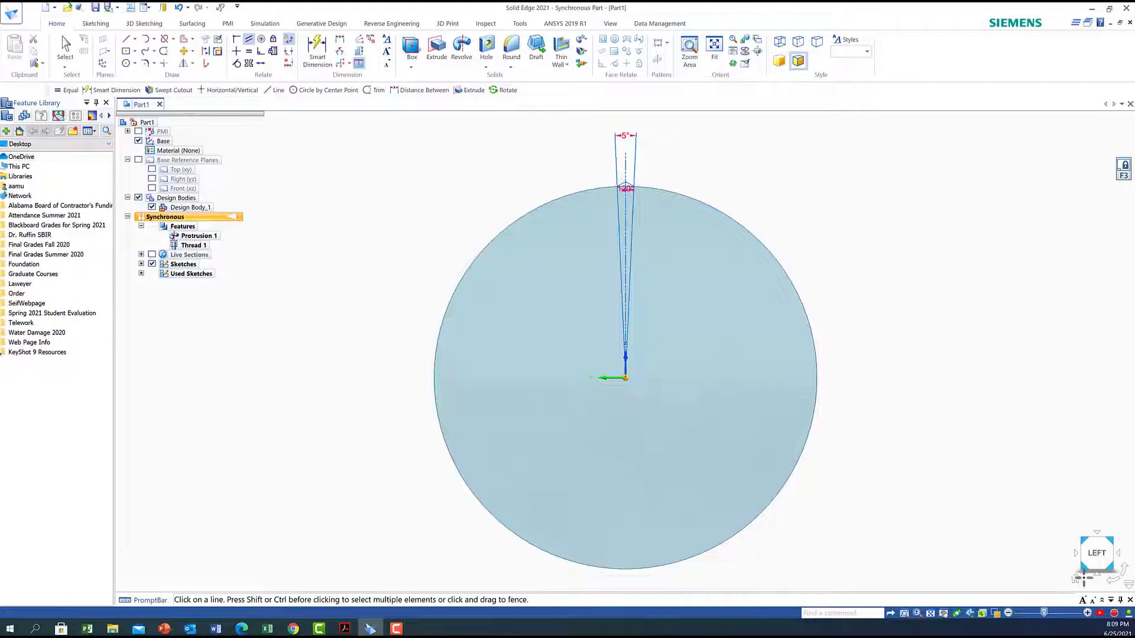
click(1076, 579)
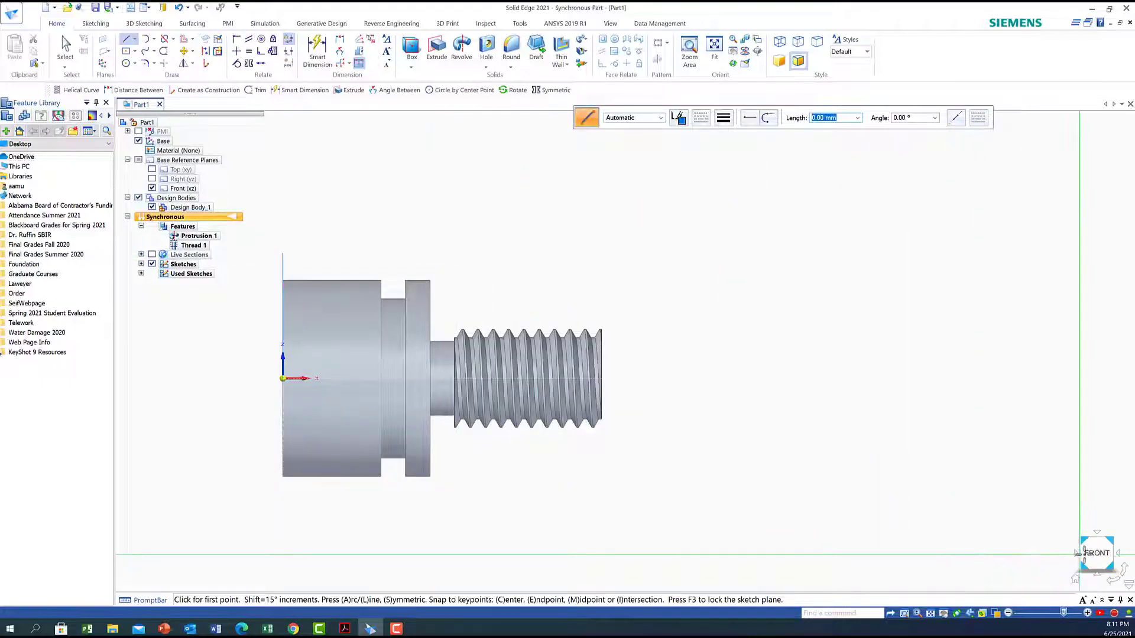
mouse_move(1090, 554)
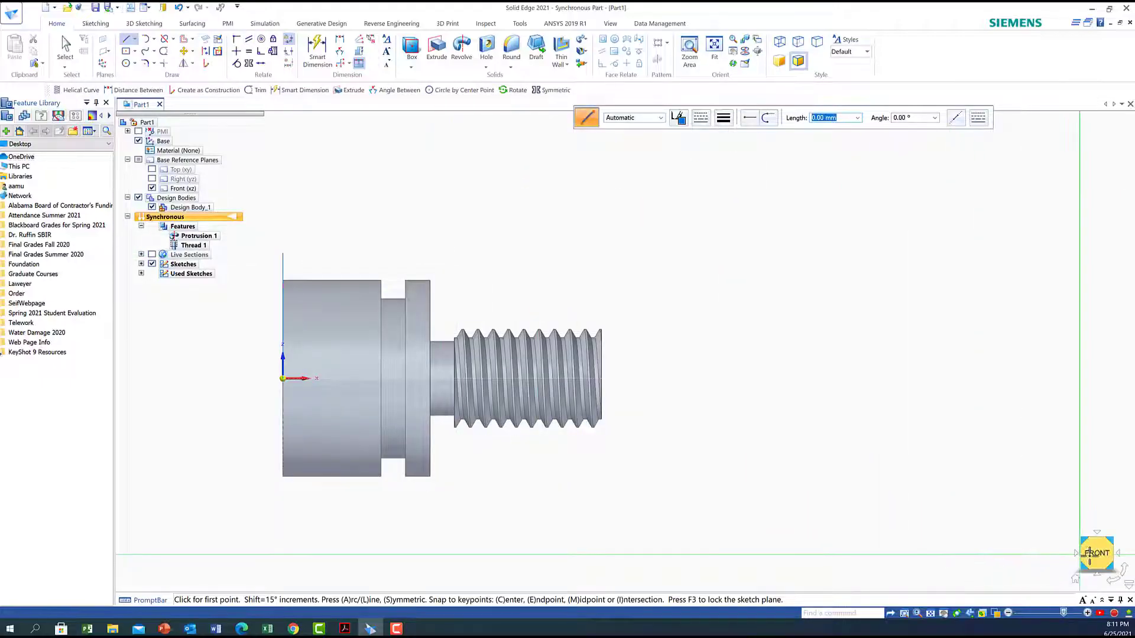
click(714, 54)
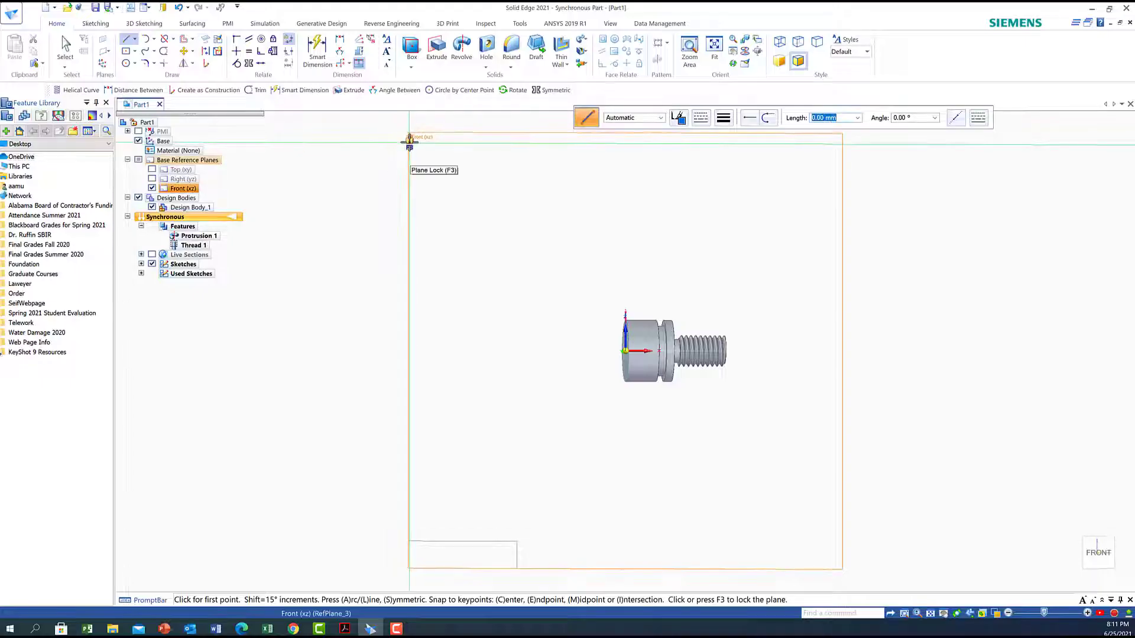
click(410, 142)
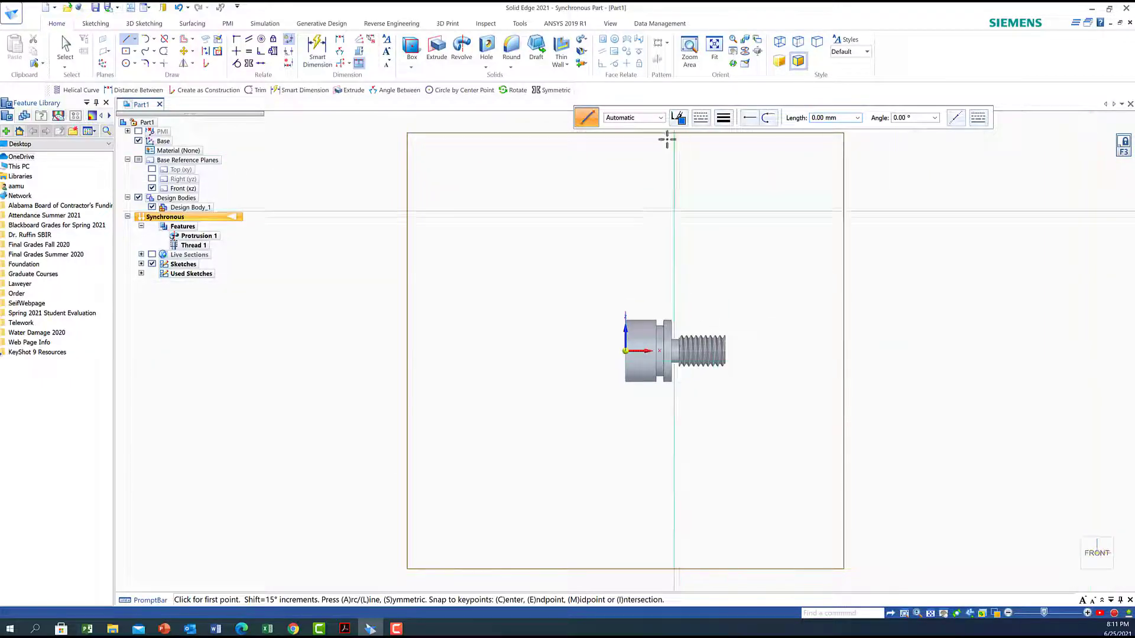
Draw a horizontal line along the screw's axis from the origin to the inner end of the wide head section.
click(690, 50)
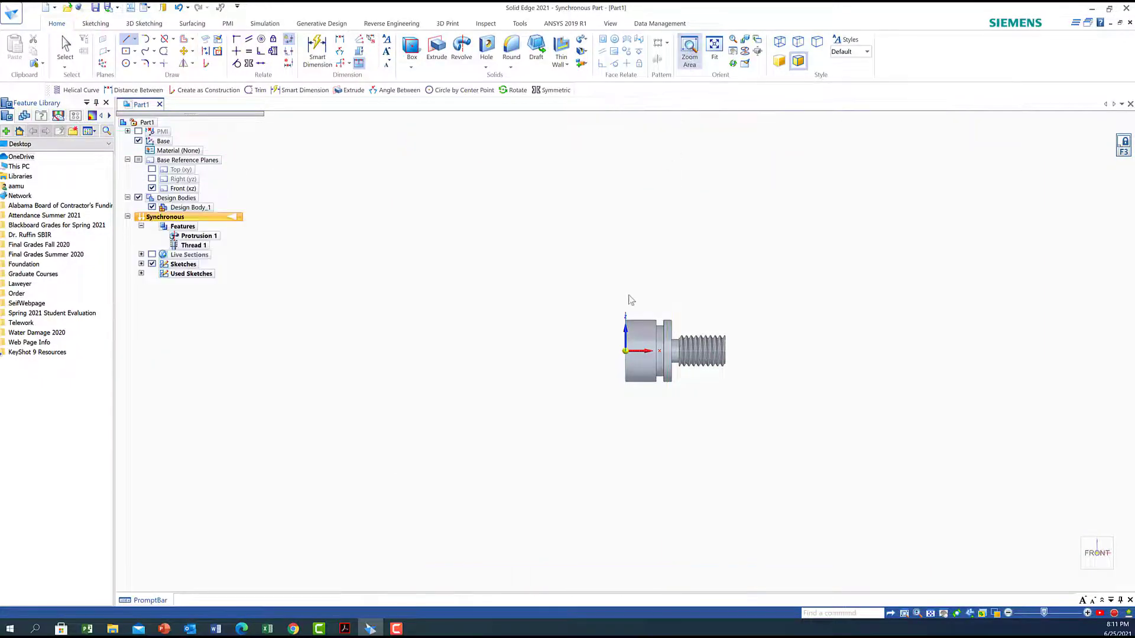
drag(609, 293, 724, 418)
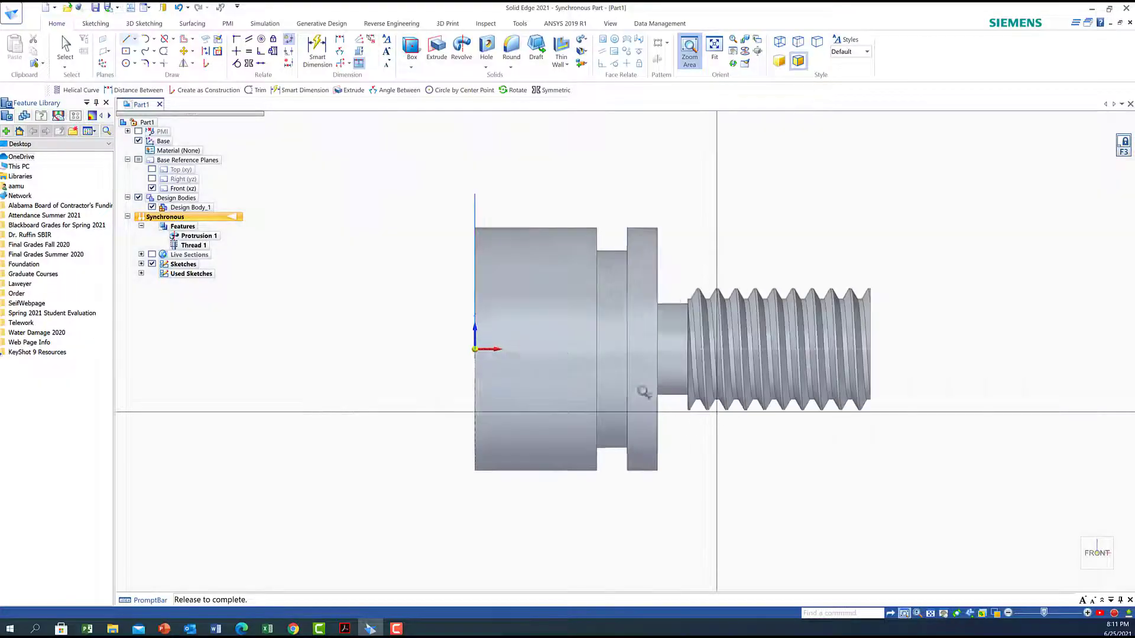
click(135, 38)
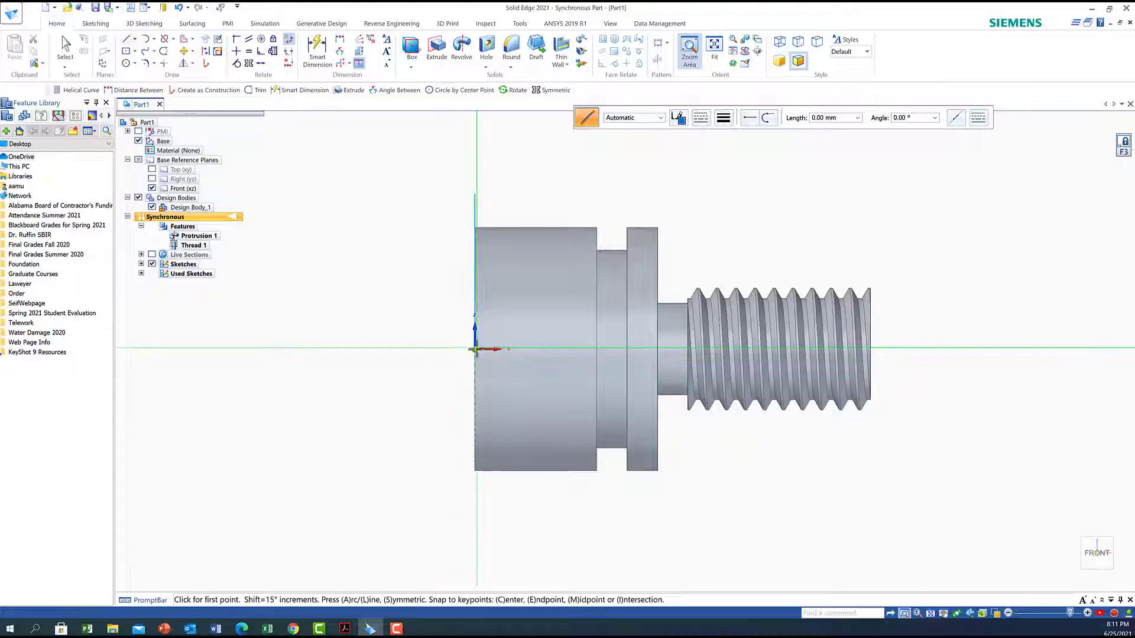
click(474, 349)
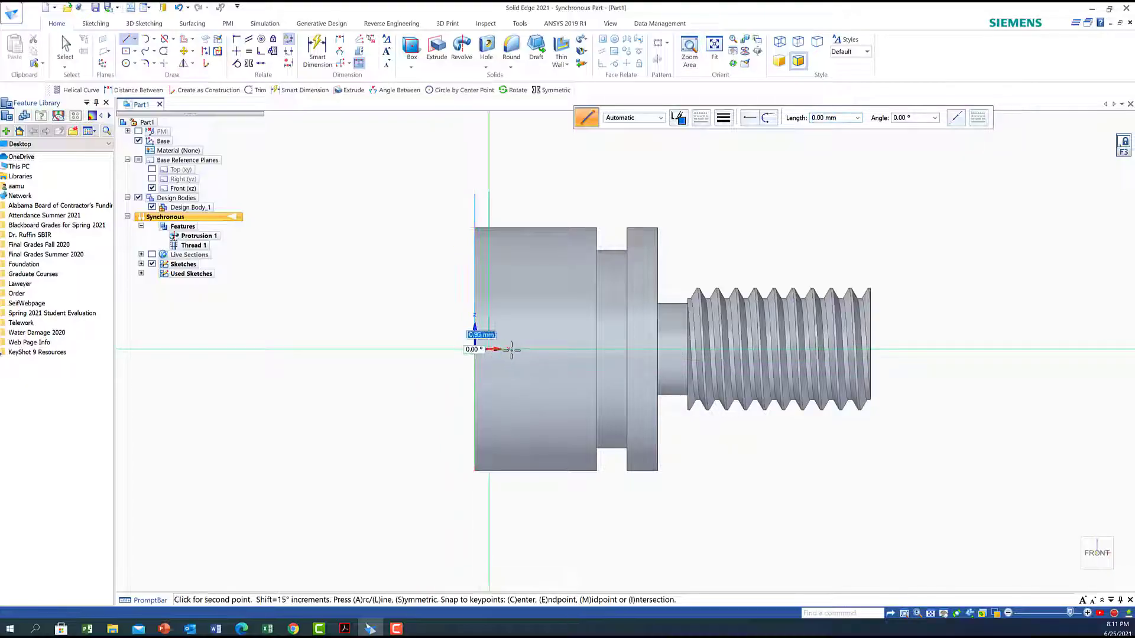
click(597, 349)
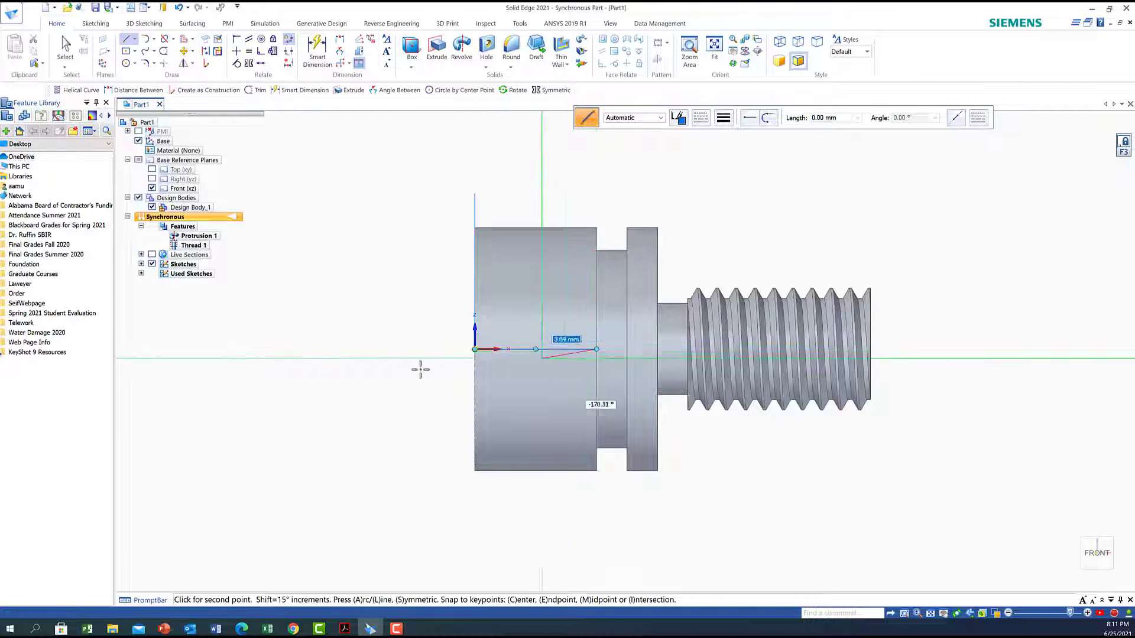
right_click(357, 376)
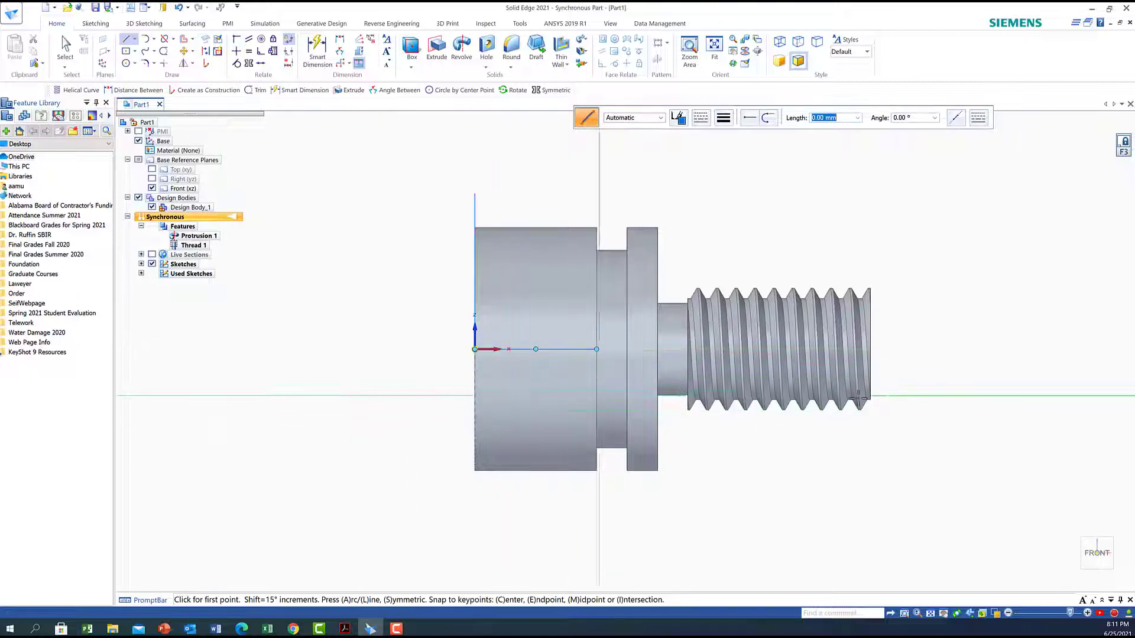
Release the front plane lock and lock the sketch plane to the head's circular end face.
middle_drag(948, 361, 998, 376)
mouse_move(997, 382)
middle_down()
mouse_move(996, 355)
mouse_move(975, 369)
mouse_move(970, 449)
middle_up()
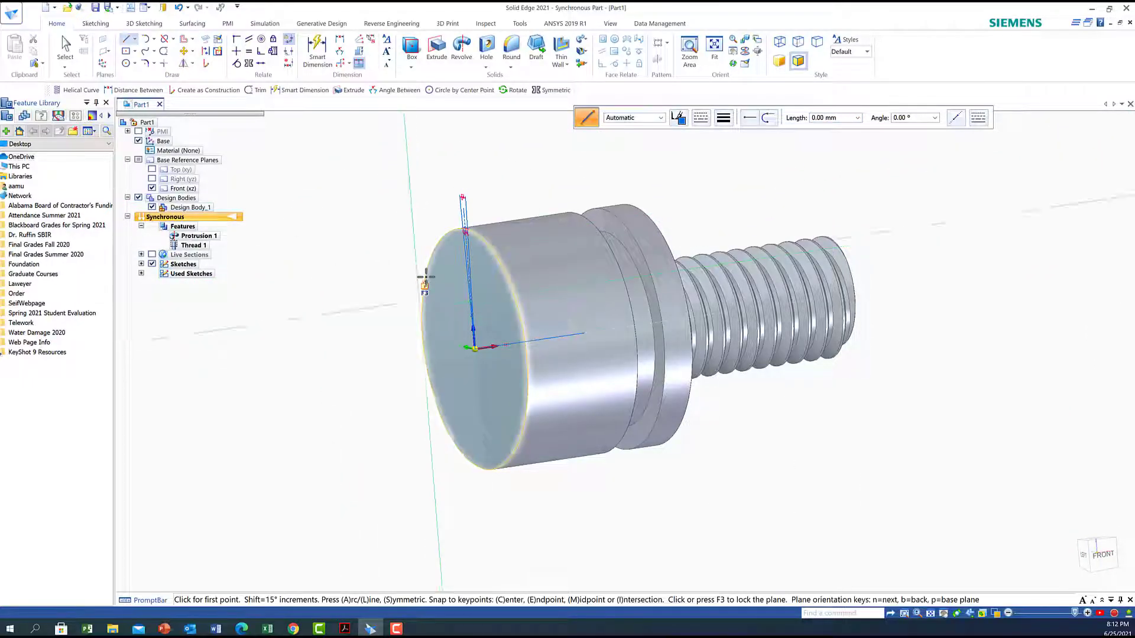
key(F3)
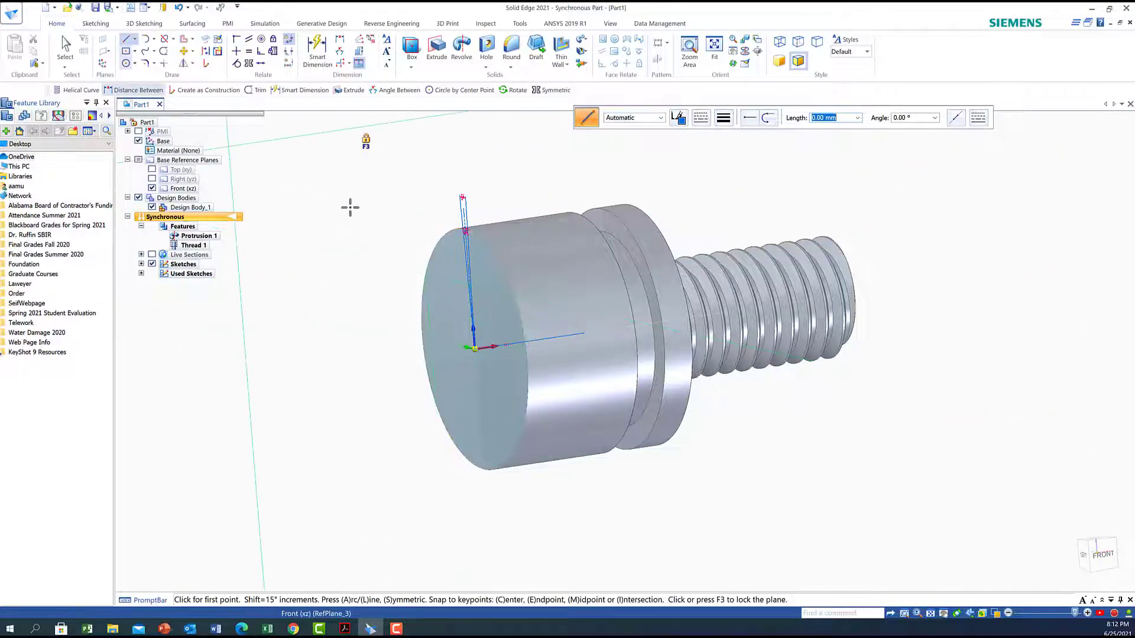
key(F3)
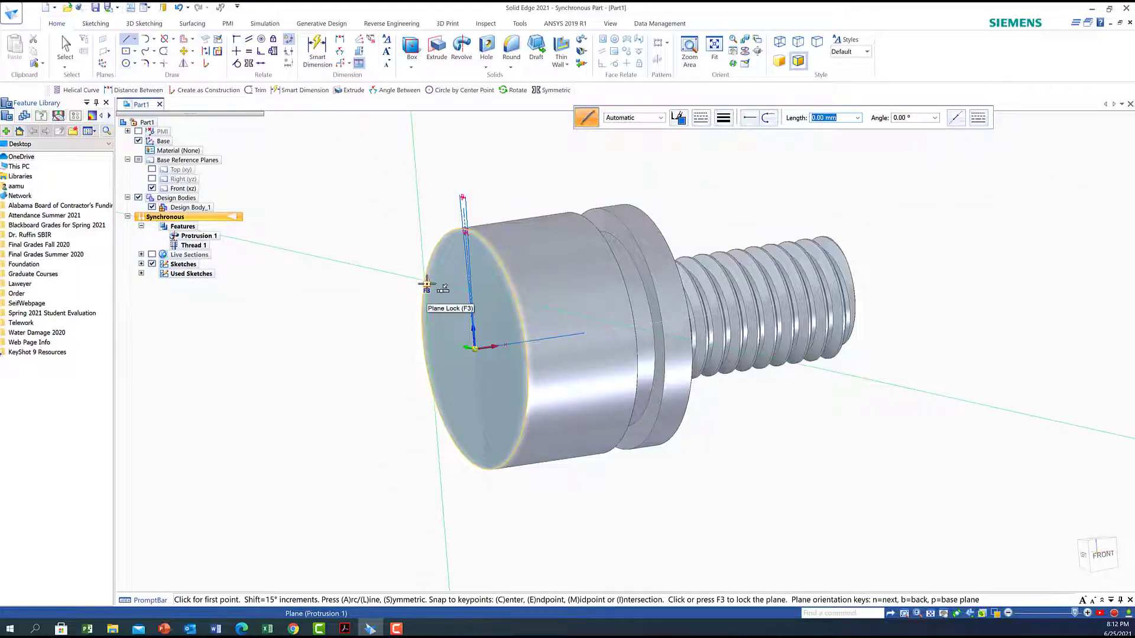
key(F3)
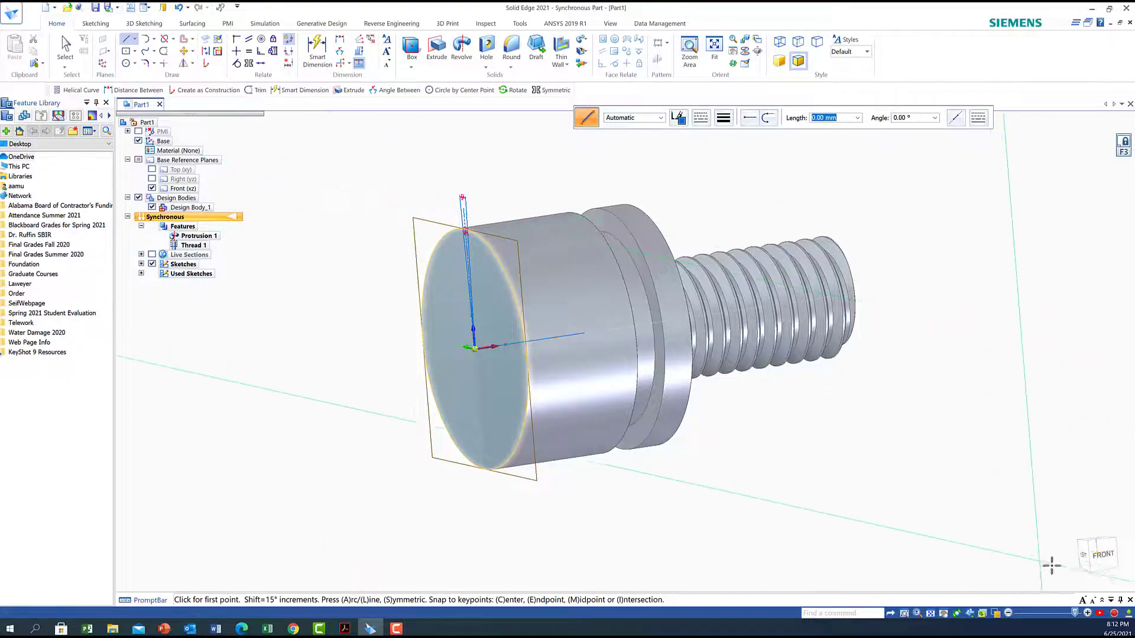
Examine the head's end face and the diamond profile at its circular edge from an angled close-up view.
click(1080, 556)
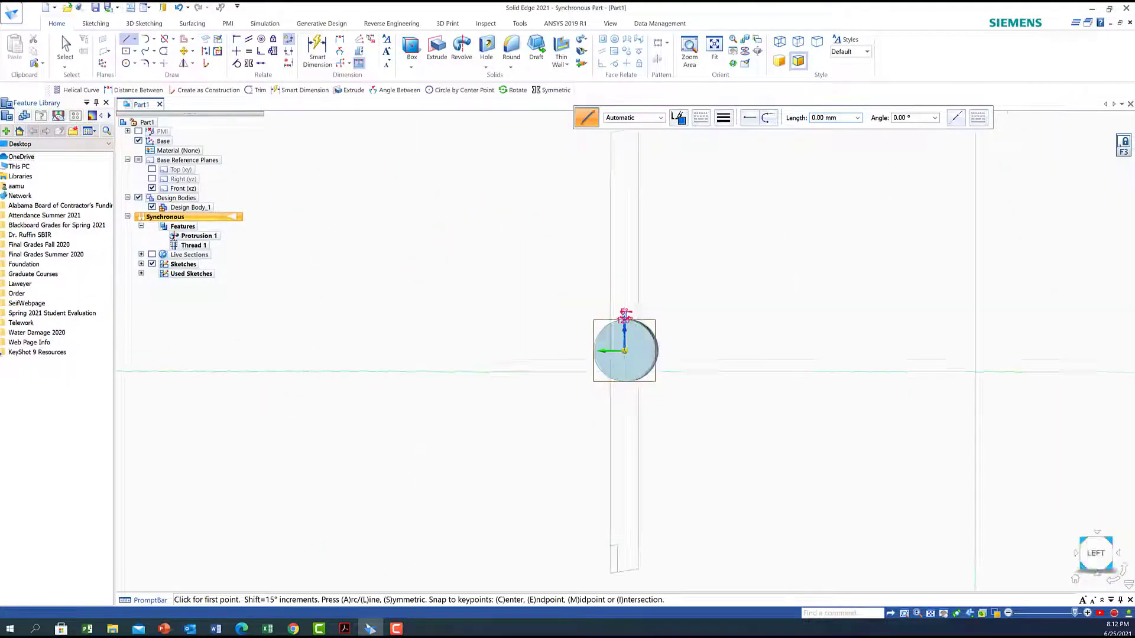
middle_drag(715, 423, 681, 426)
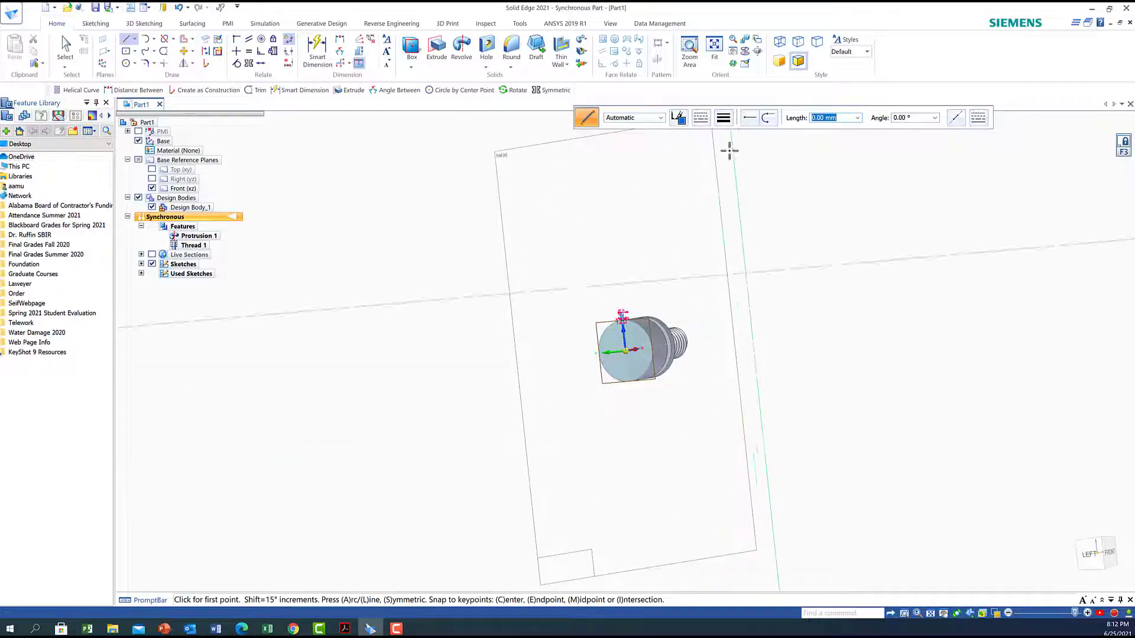
click(689, 52)
drag(621, 343, 657, 417)
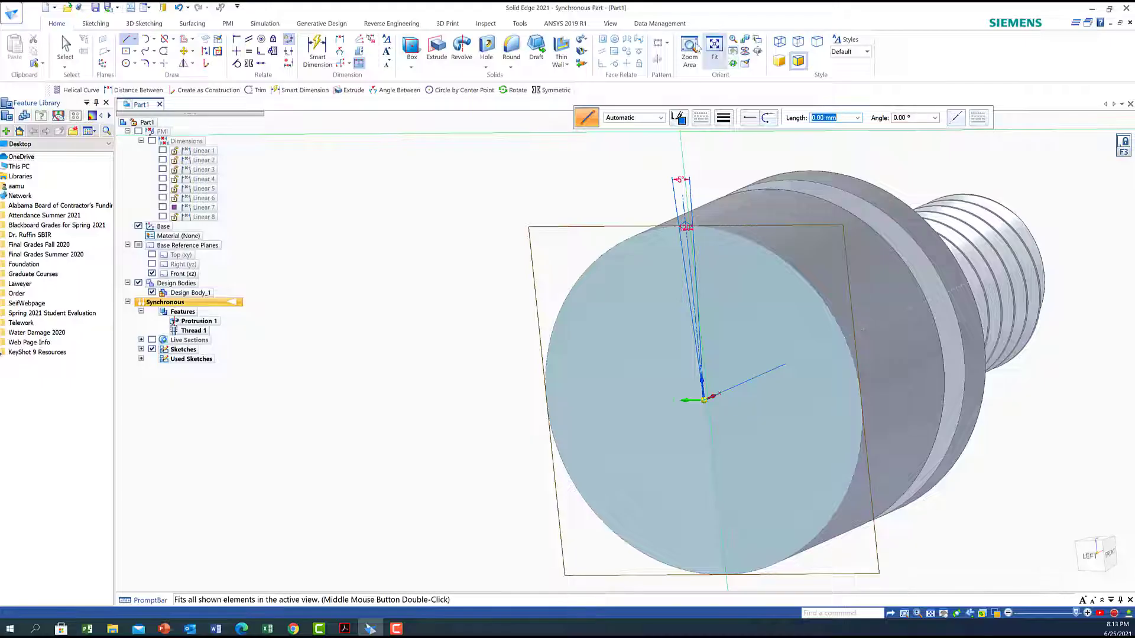
click(688, 47)
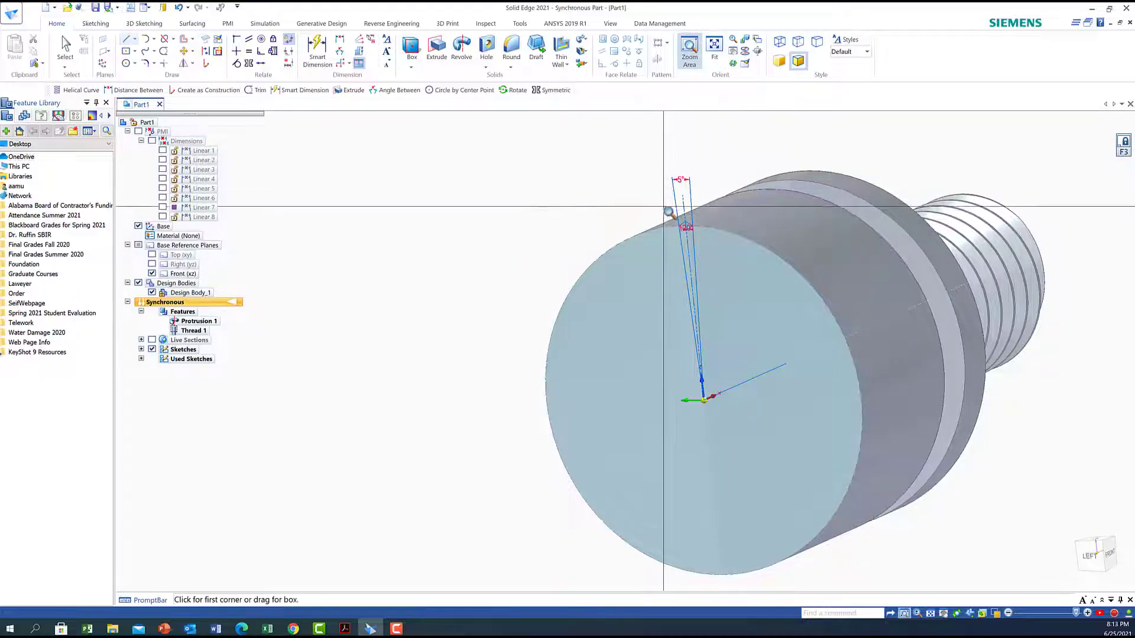
drag(676, 225, 704, 245)
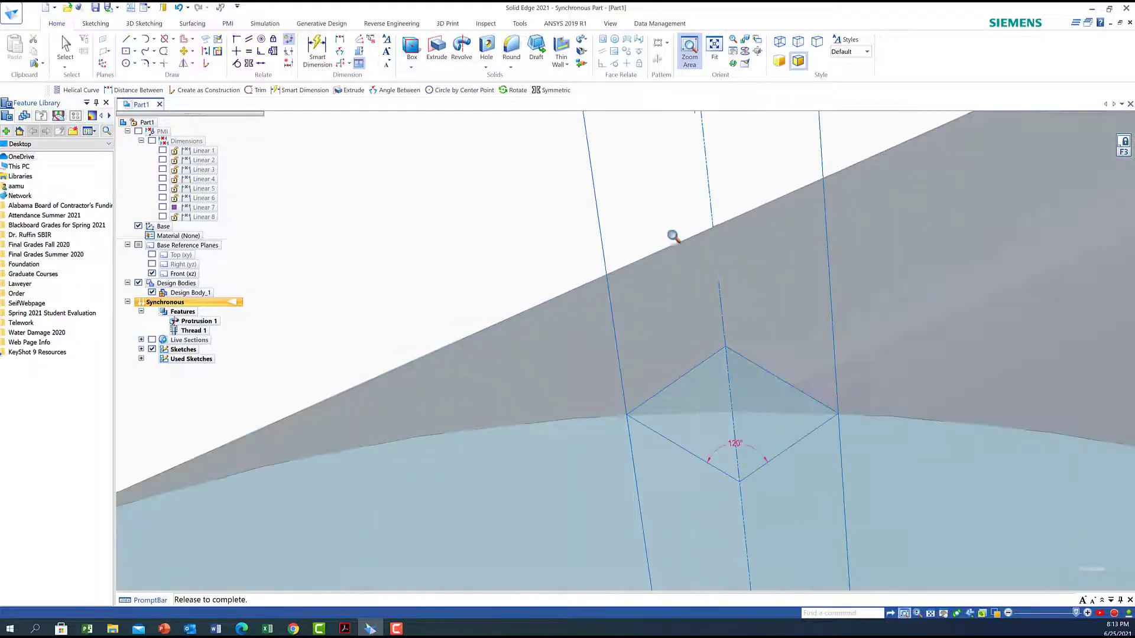
scroll(643, 351, down, 5)
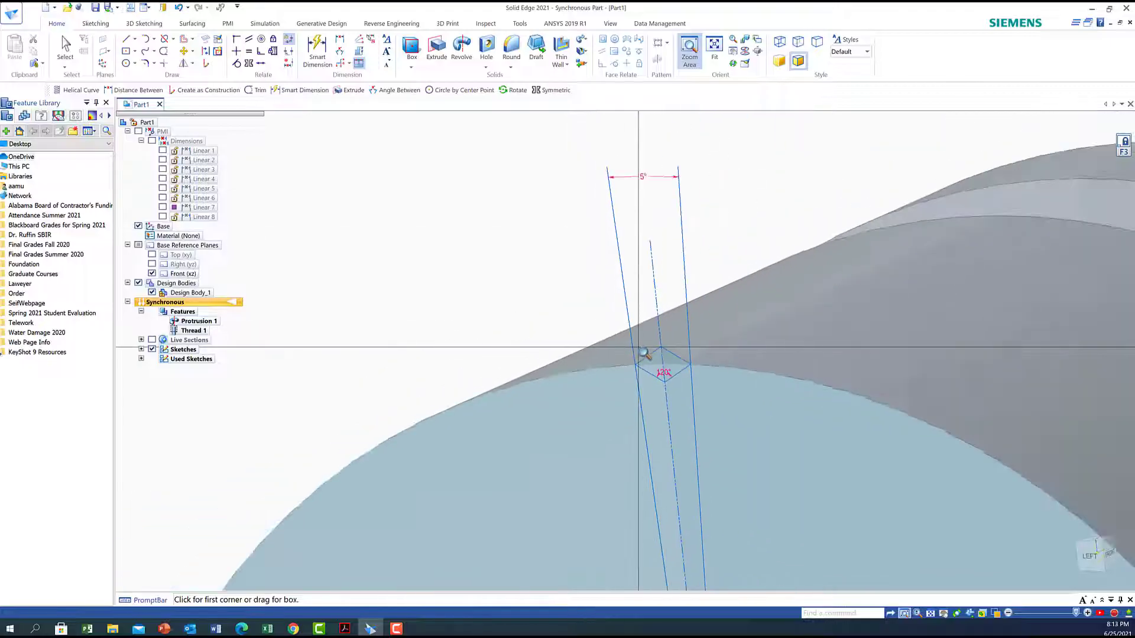
scroll(644, 353, down, 1)
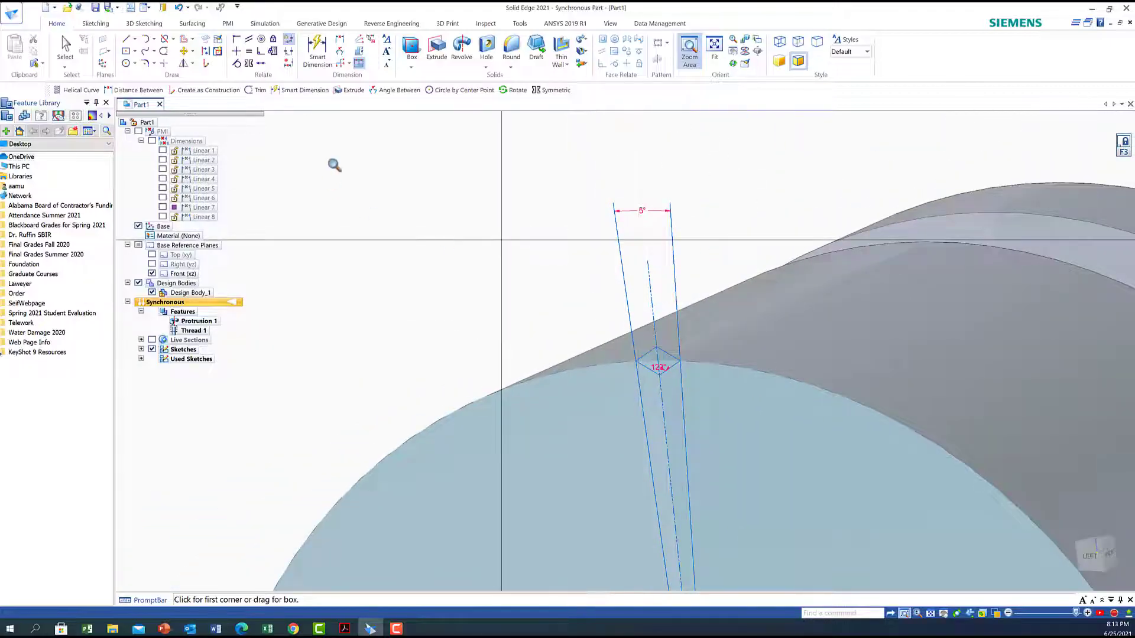
Start a helical curve using the line along the screw's axis as its axis and the head edge's silhouette point inside the diamond as its start point.
click(423, 51)
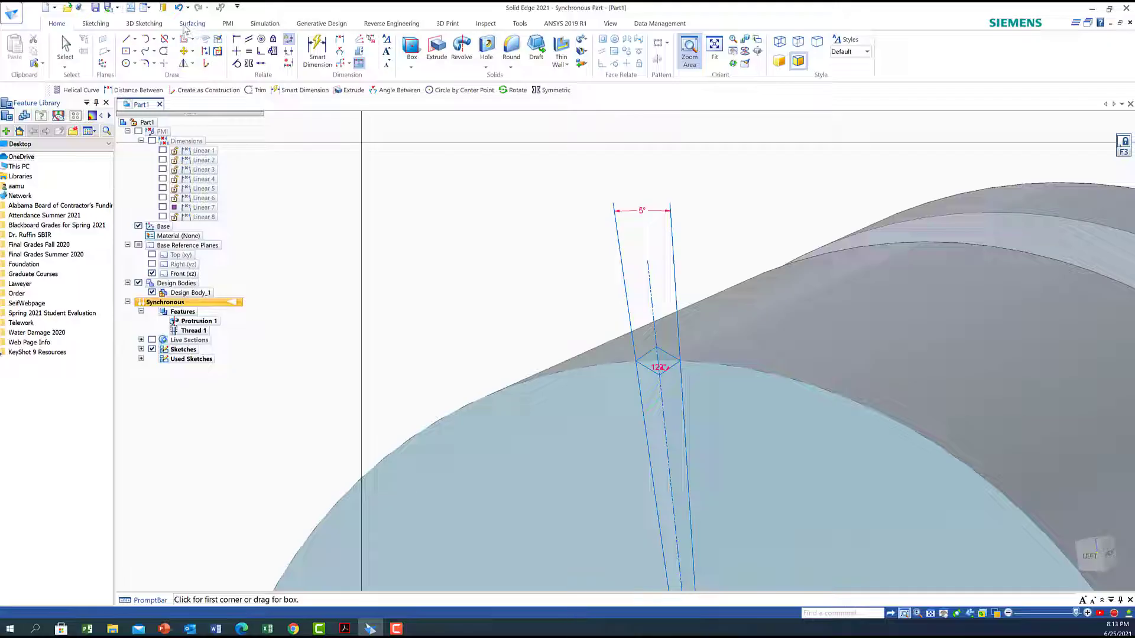
click(190, 24)
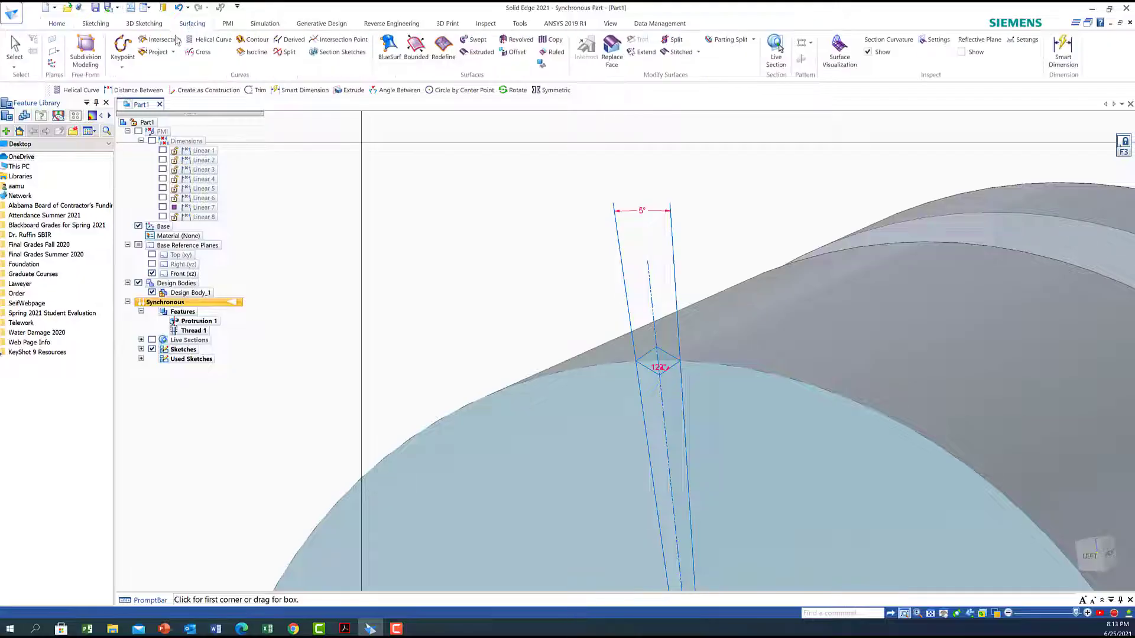
click(209, 40)
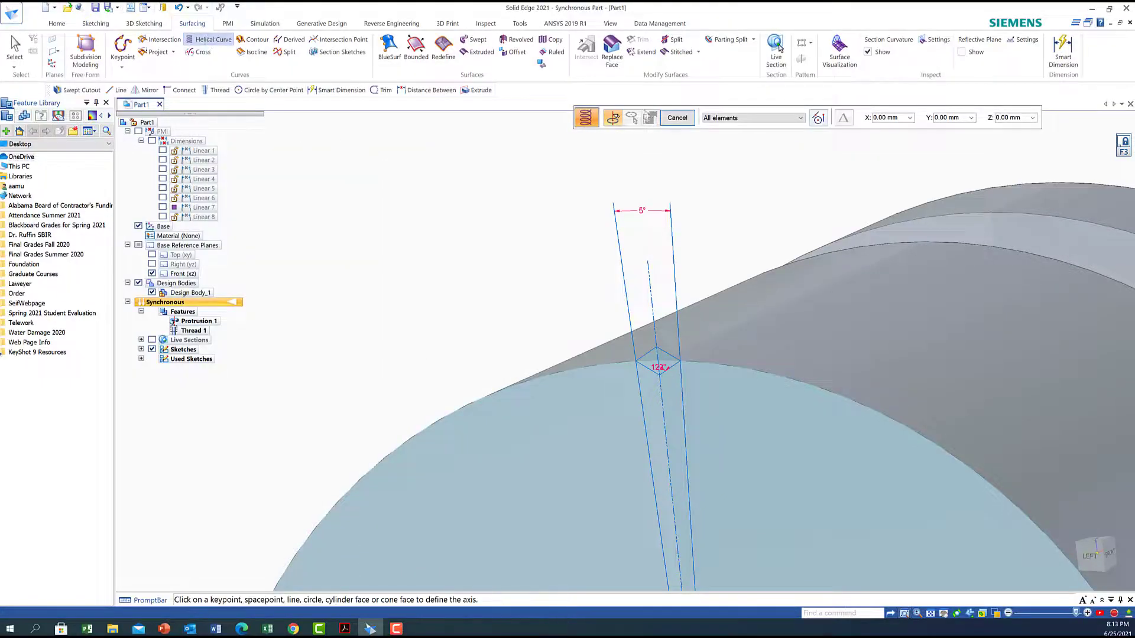
drag(790, 111, 727, 123)
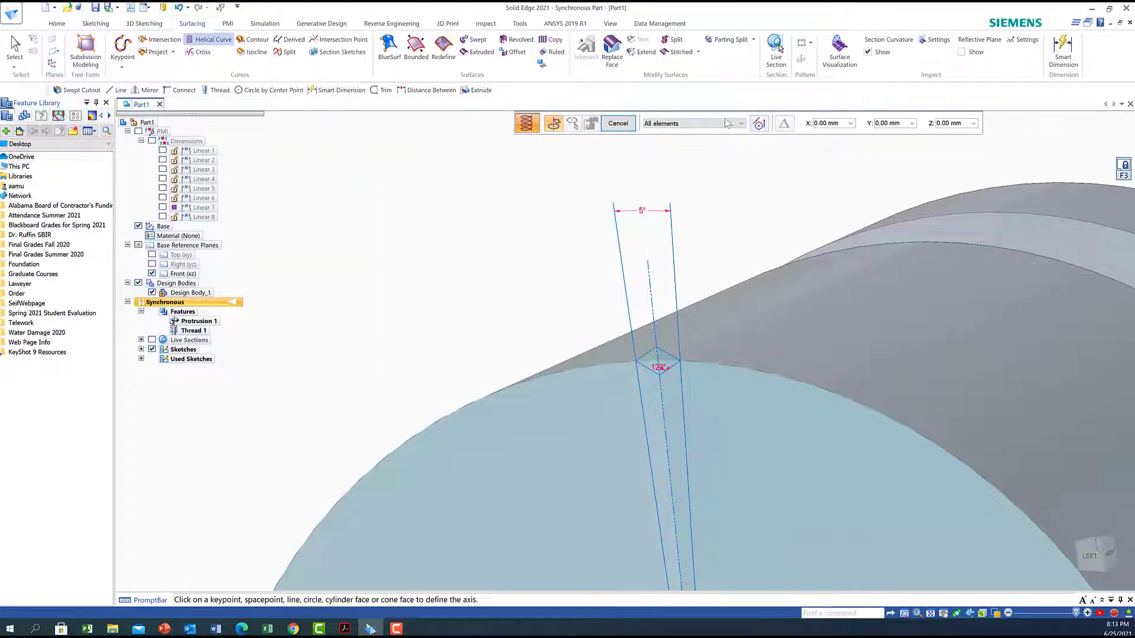
scroll(598, 419, up, 2)
scroll(598, 420, down, 3)
click(944, 613)
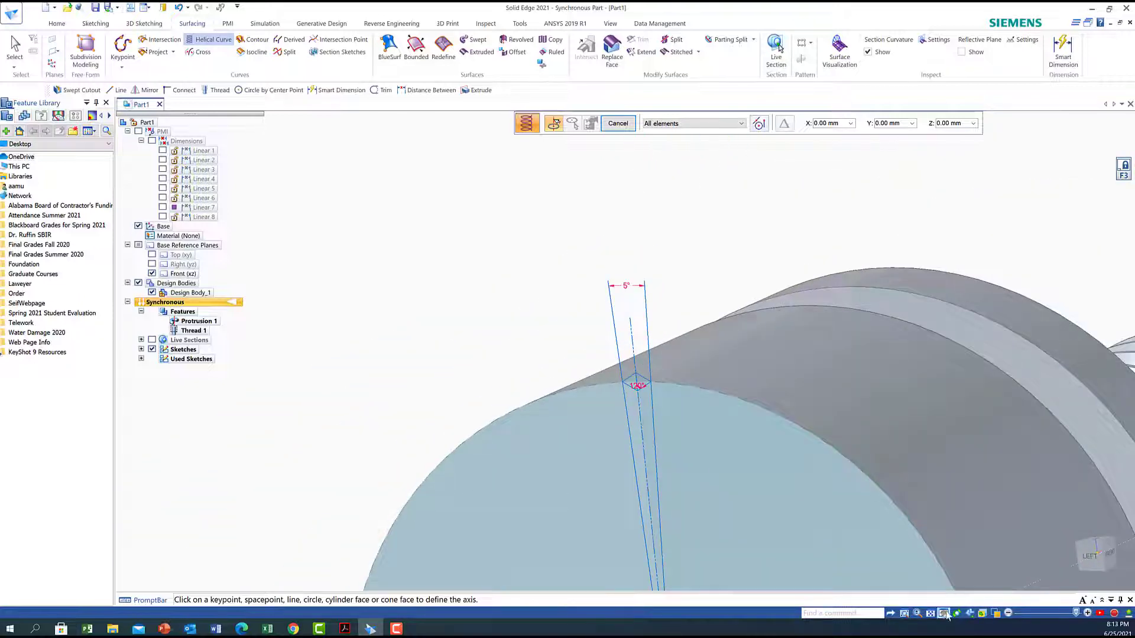
drag(834, 481, 736, 288)
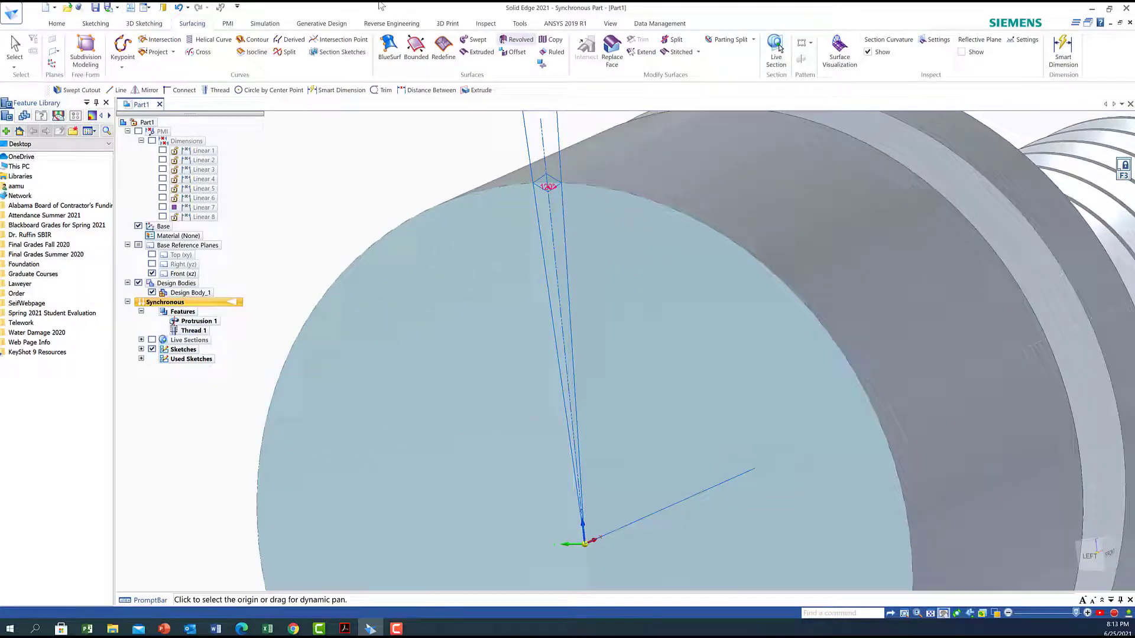
click(211, 41)
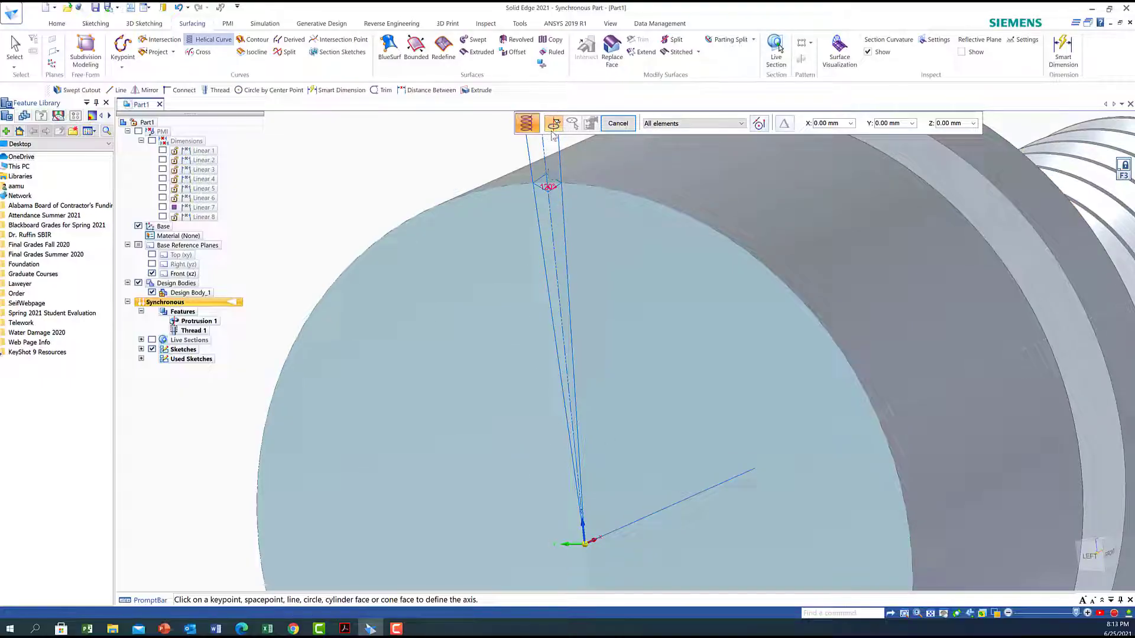
click(639, 525)
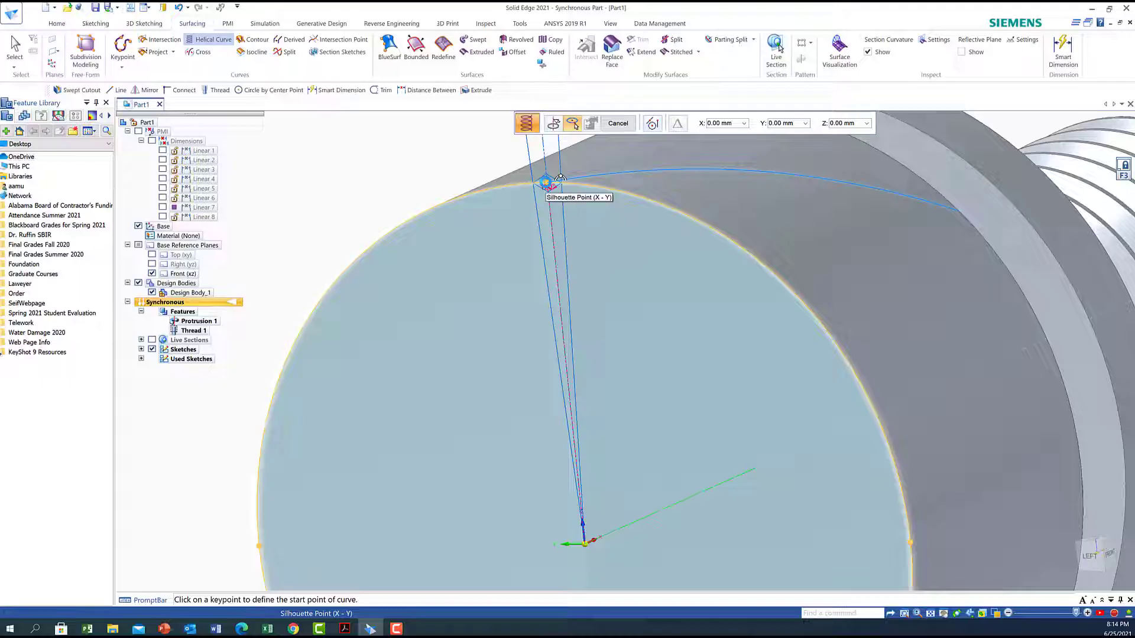
click(548, 184)
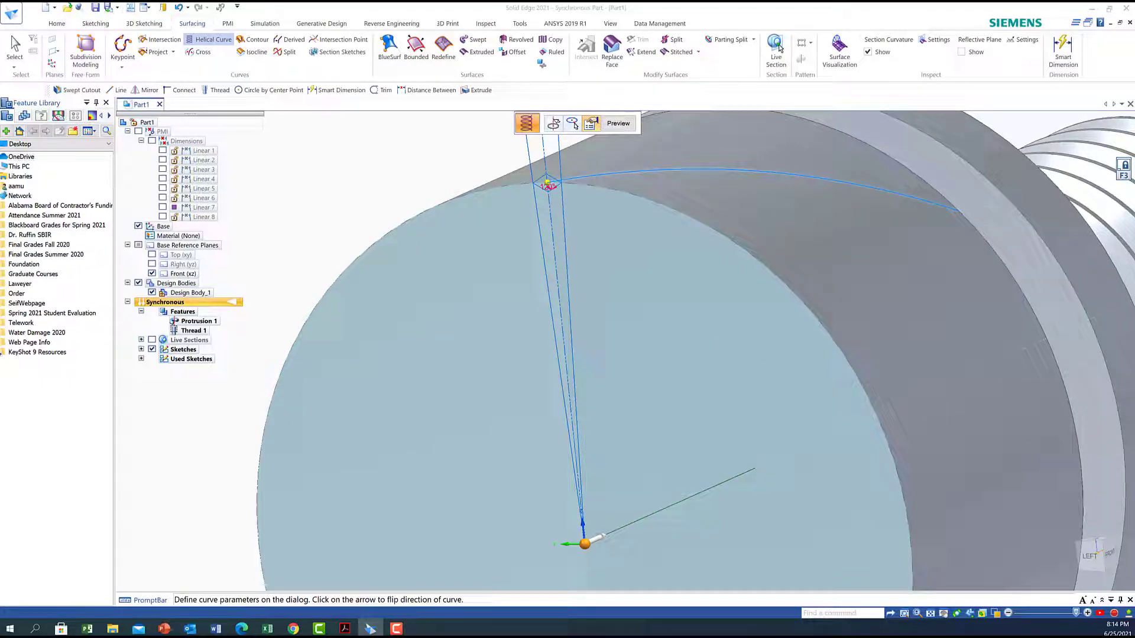
Finish the helical curve as a right-handed, constant-pitch helix with 0.125 turns and no taper, using the Length and Turns method.
drag(0, 177, 371, 114)
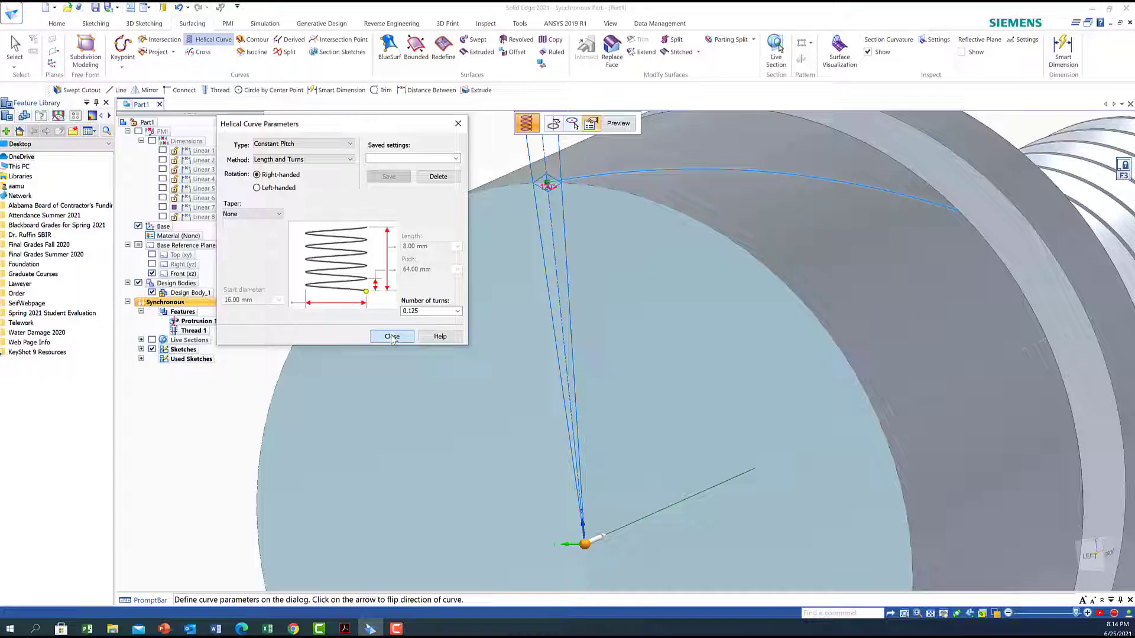
click(392, 337)
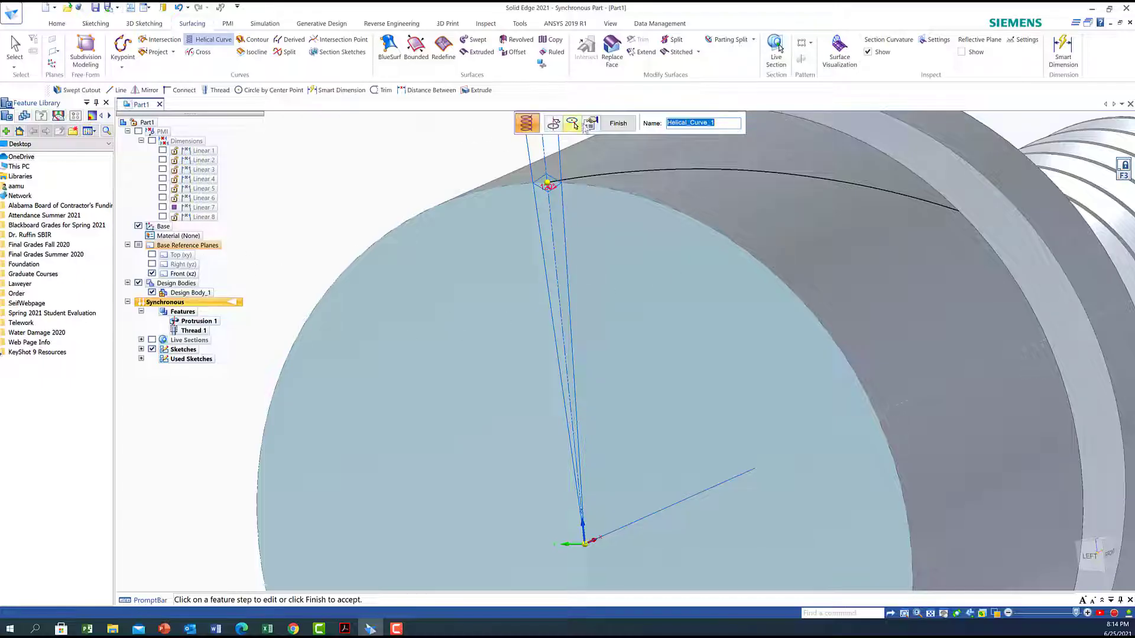
click(617, 124)
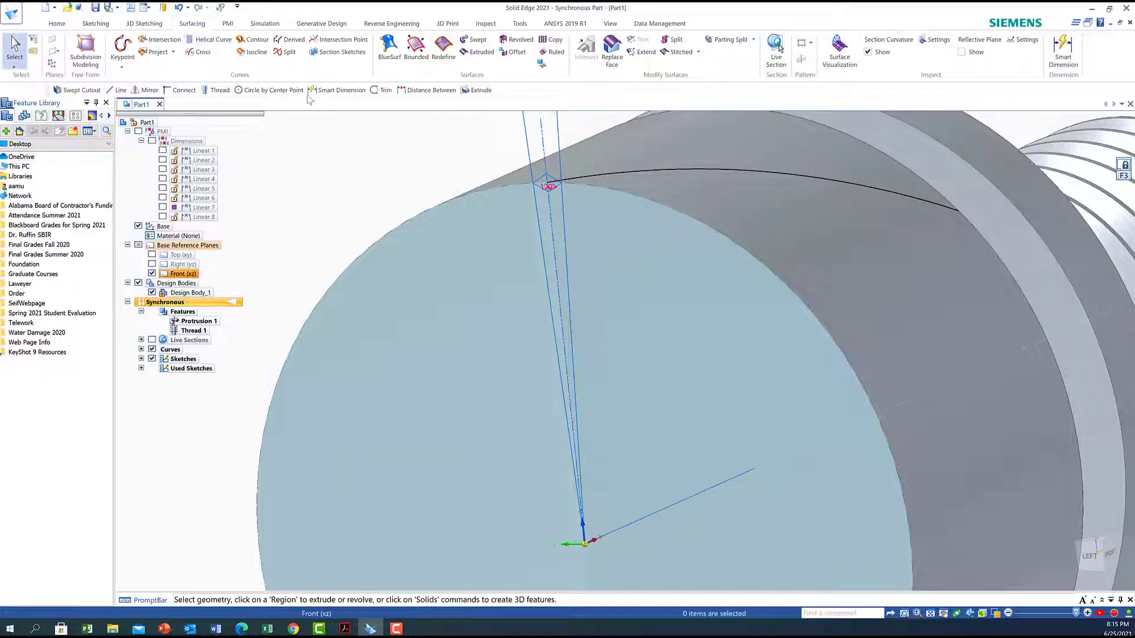
Create a left-handed helical curve with 0.125 turns around the axis line, starting from the same silhouette point inside the diamond.
click(208, 40)
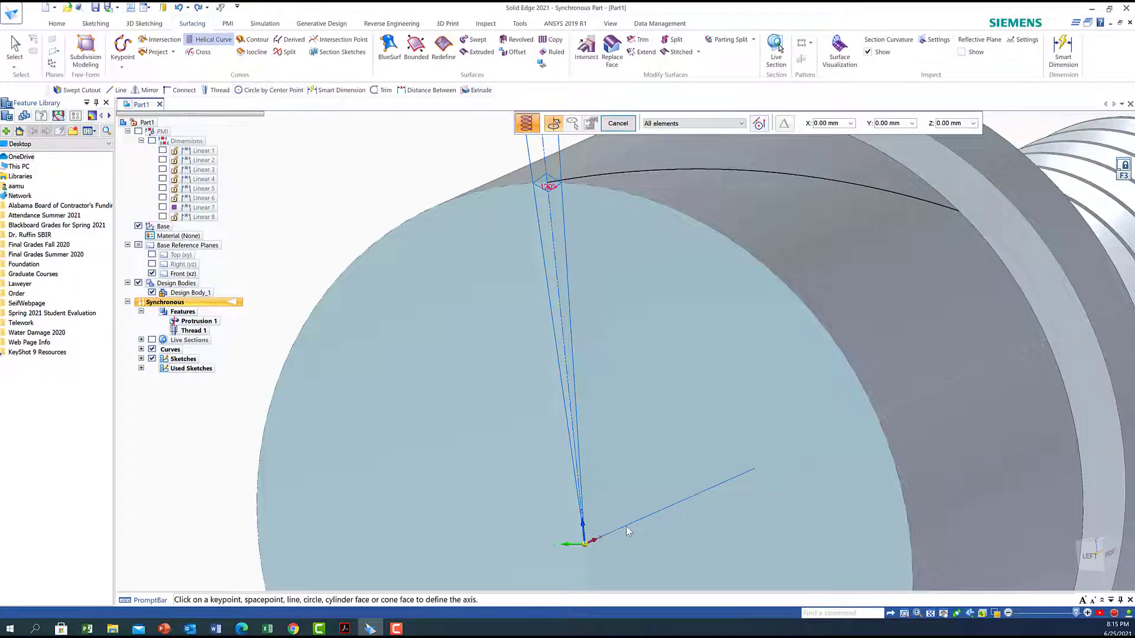
click(626, 526)
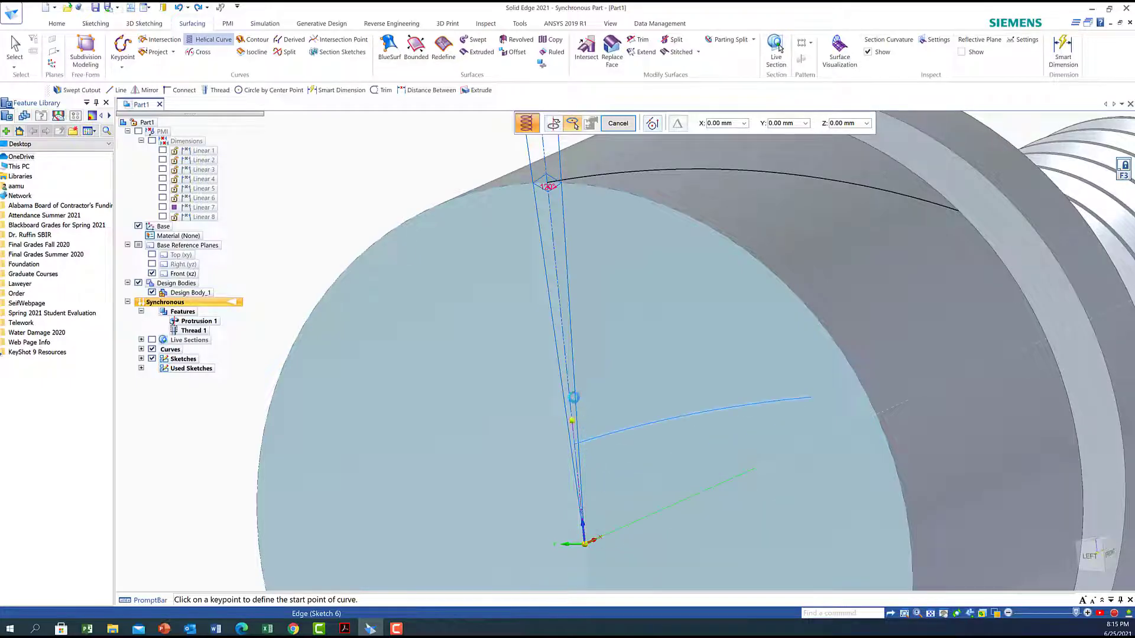
click(550, 187)
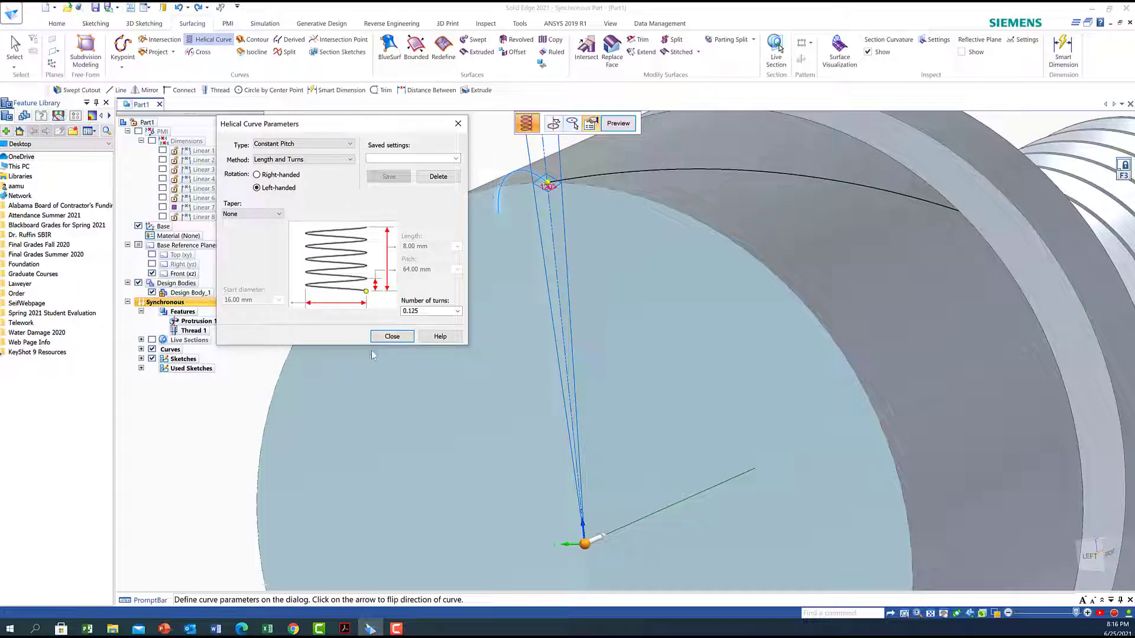
click(392, 337)
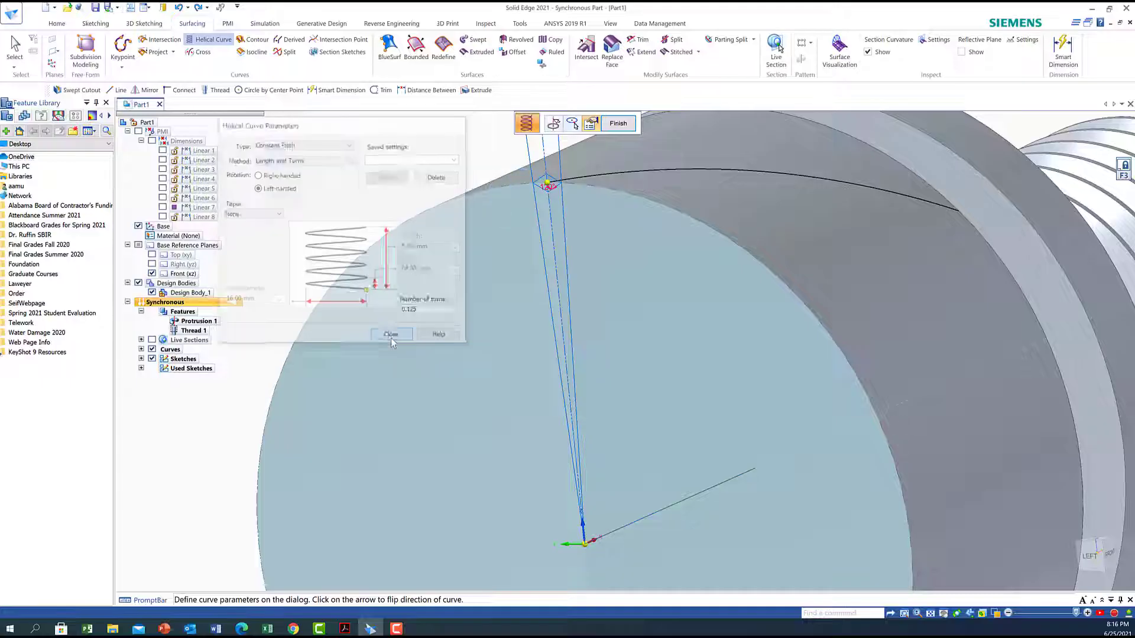
middle_drag(671, 373, 695, 366)
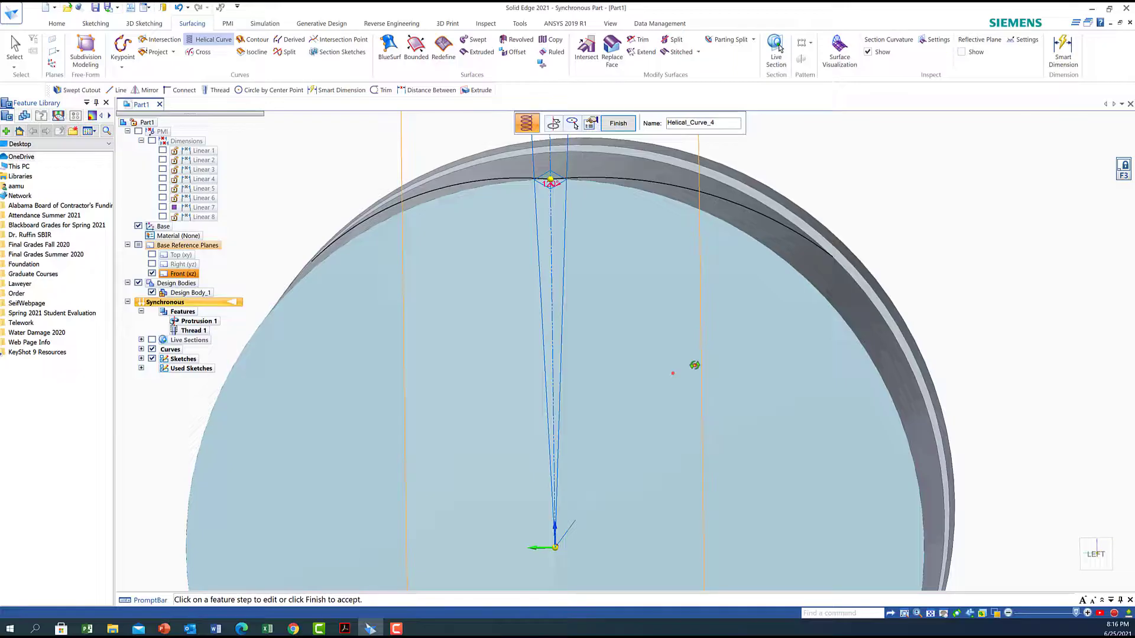
scroll(478, 390, down, 4)
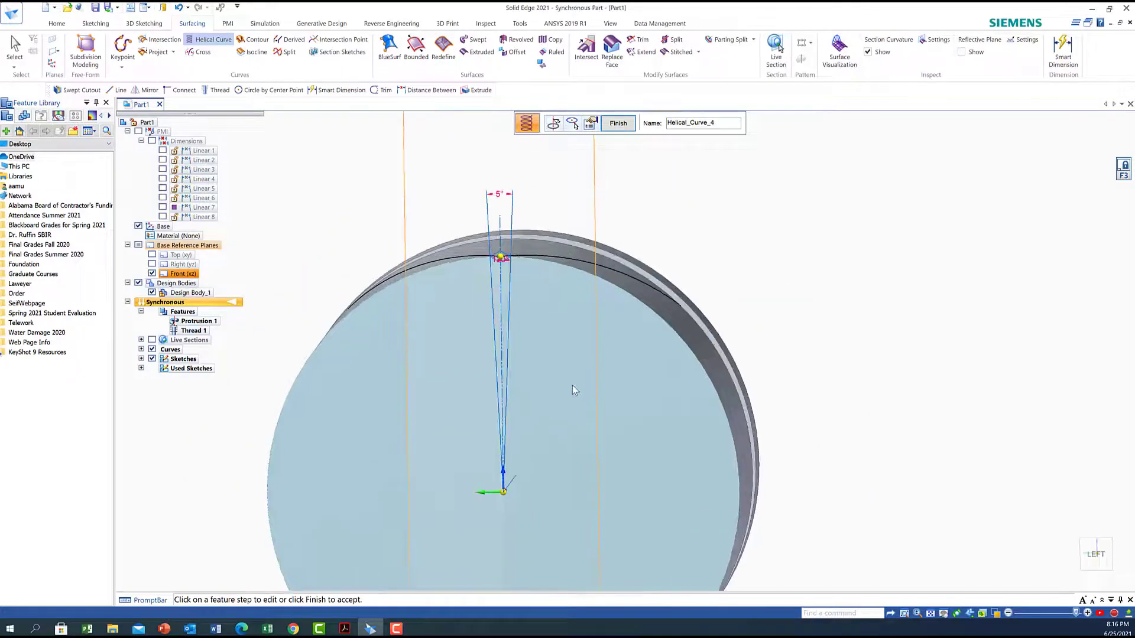
mouse_move(572, 386)
middle_down()
mouse_move(578, 410)
mouse_move(562, 392)
middle_up()
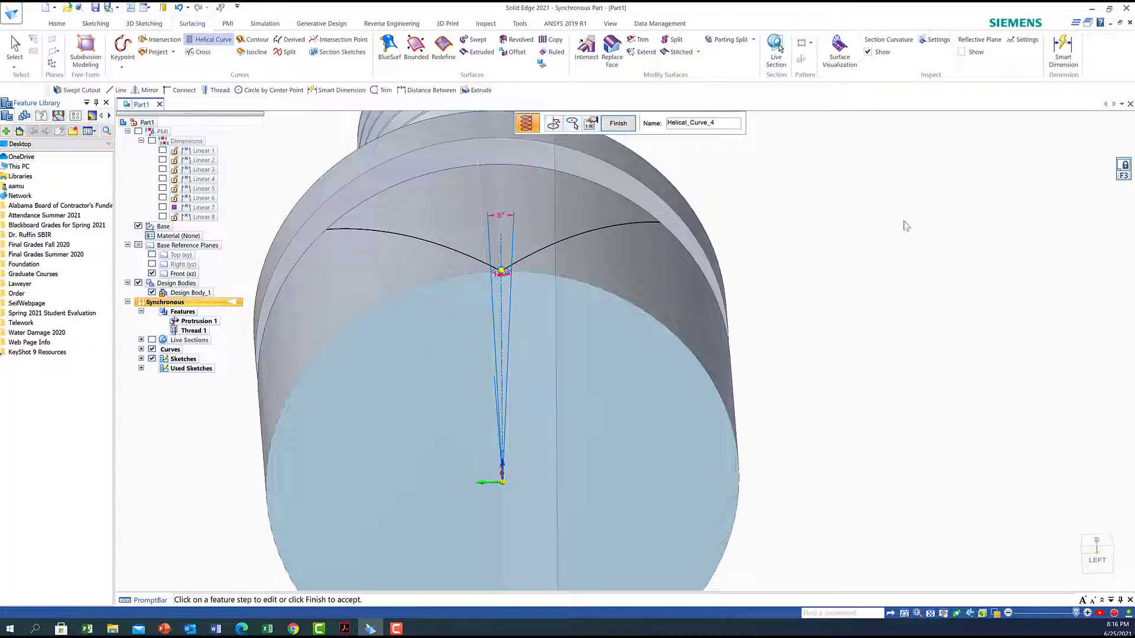
click(615, 124)
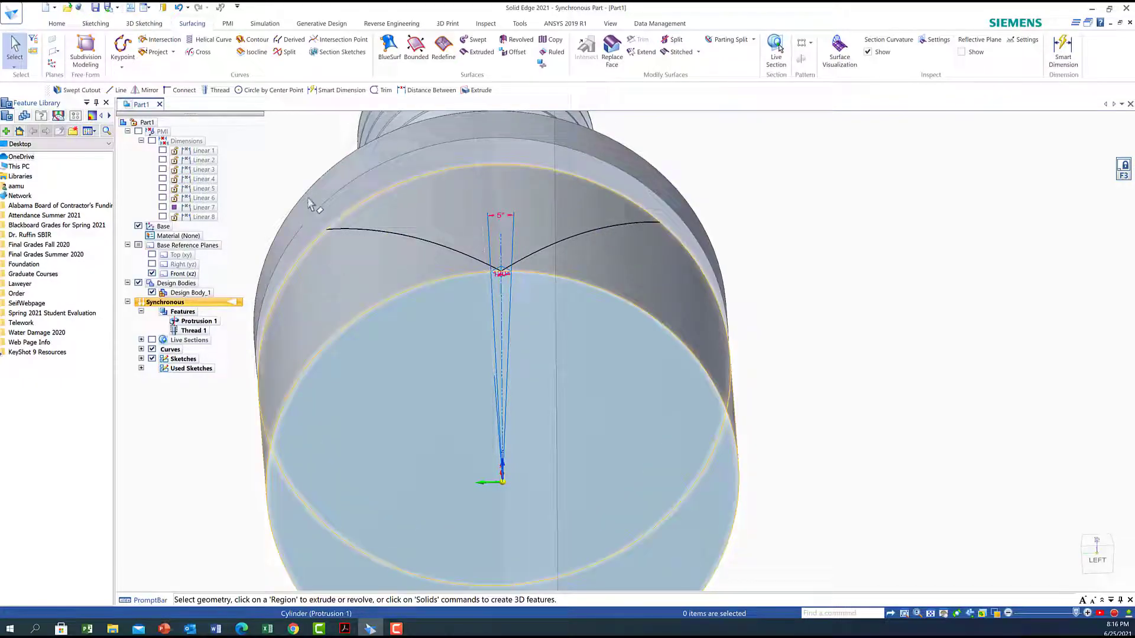
Cut a single-path swept cutout through the head, using the right-handed helical curve as path and the diamond profile as cross section.
click(56, 24)
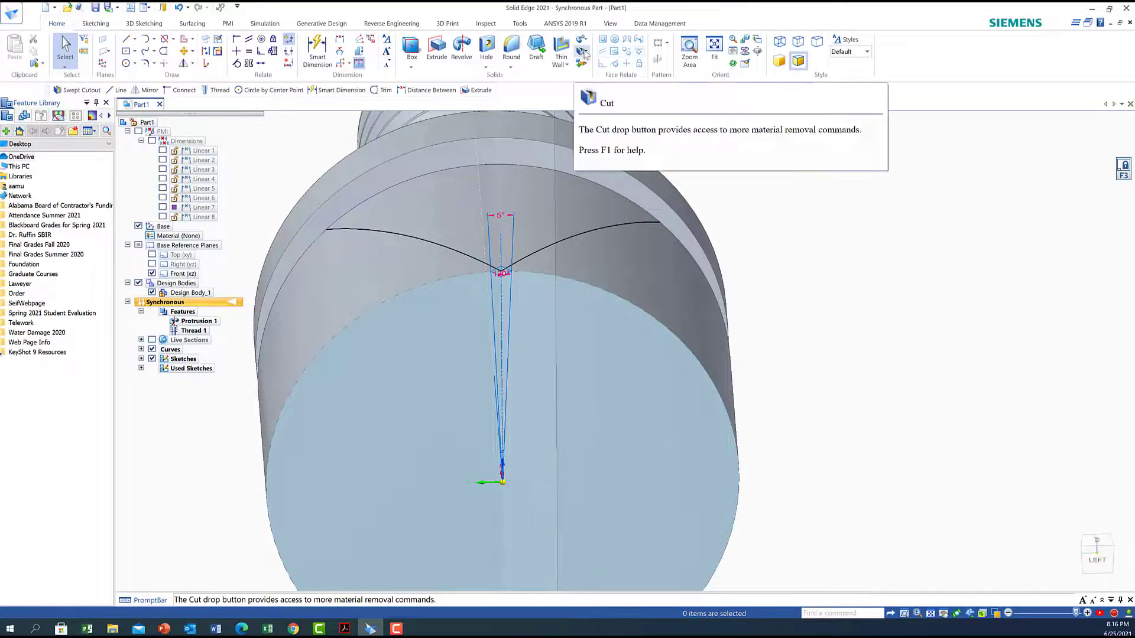
click(587, 54)
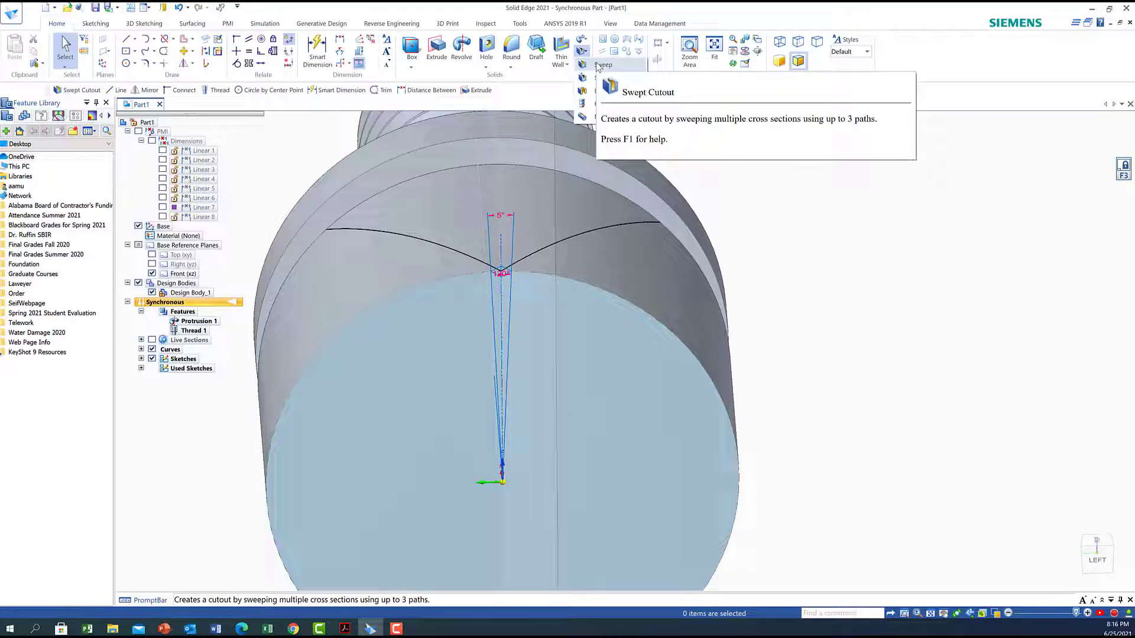
click(598, 65)
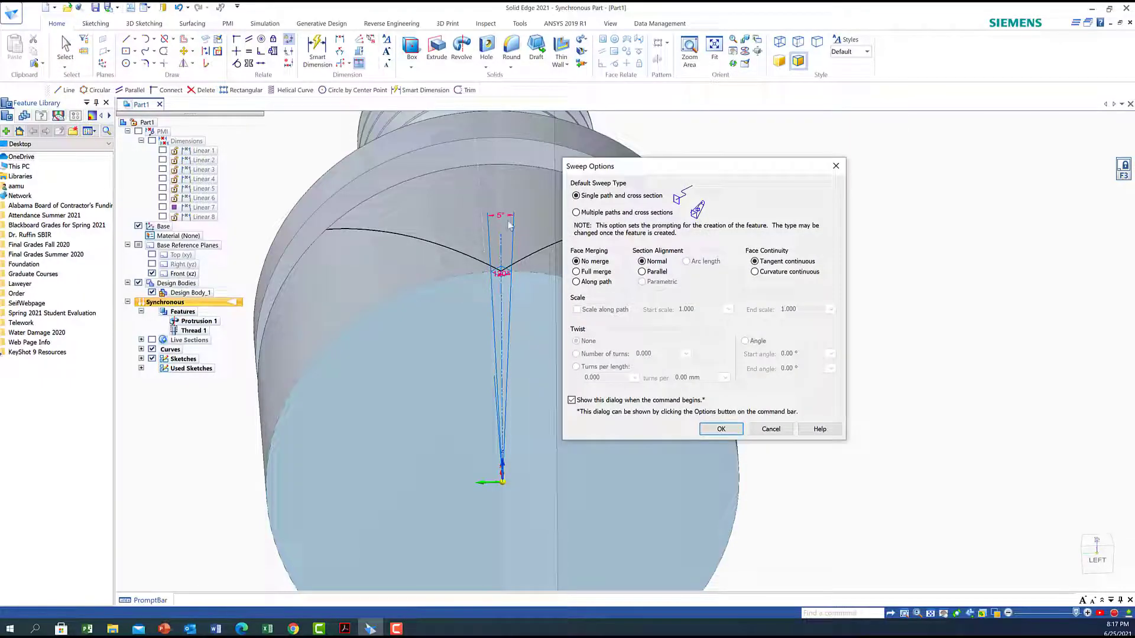
click(722, 430)
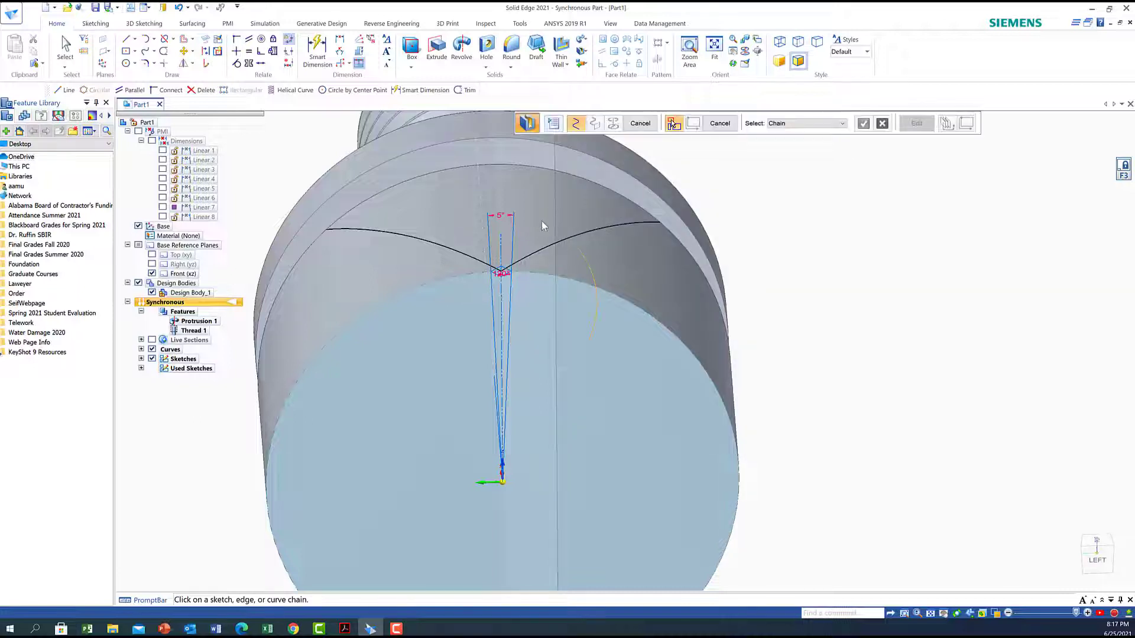
click(570, 237)
click(864, 125)
click(500, 275)
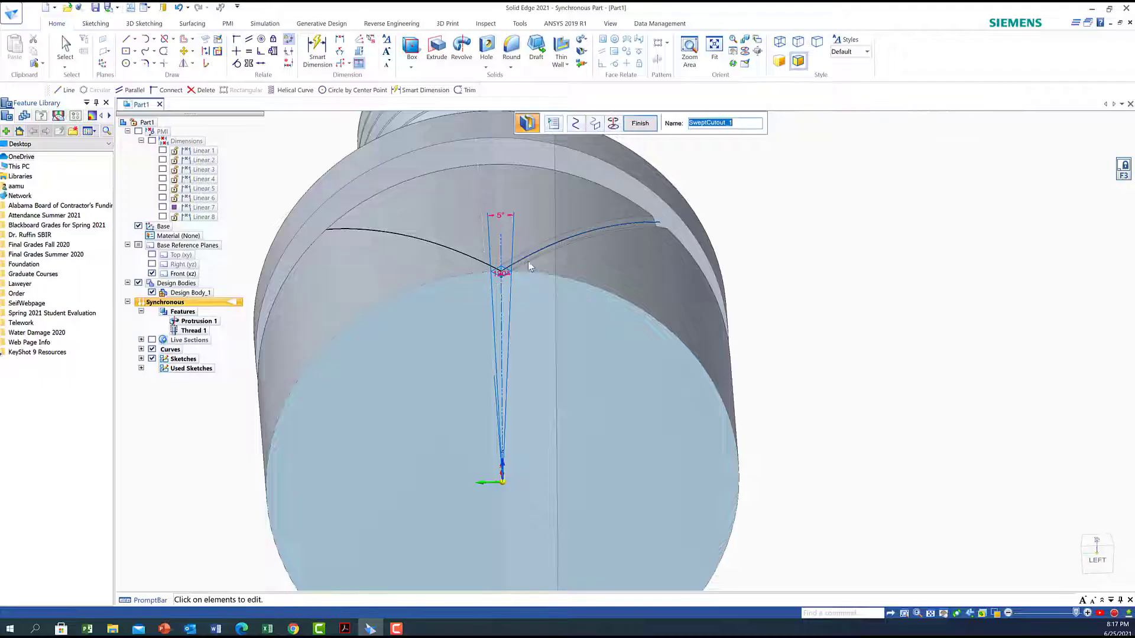
click(653, 125)
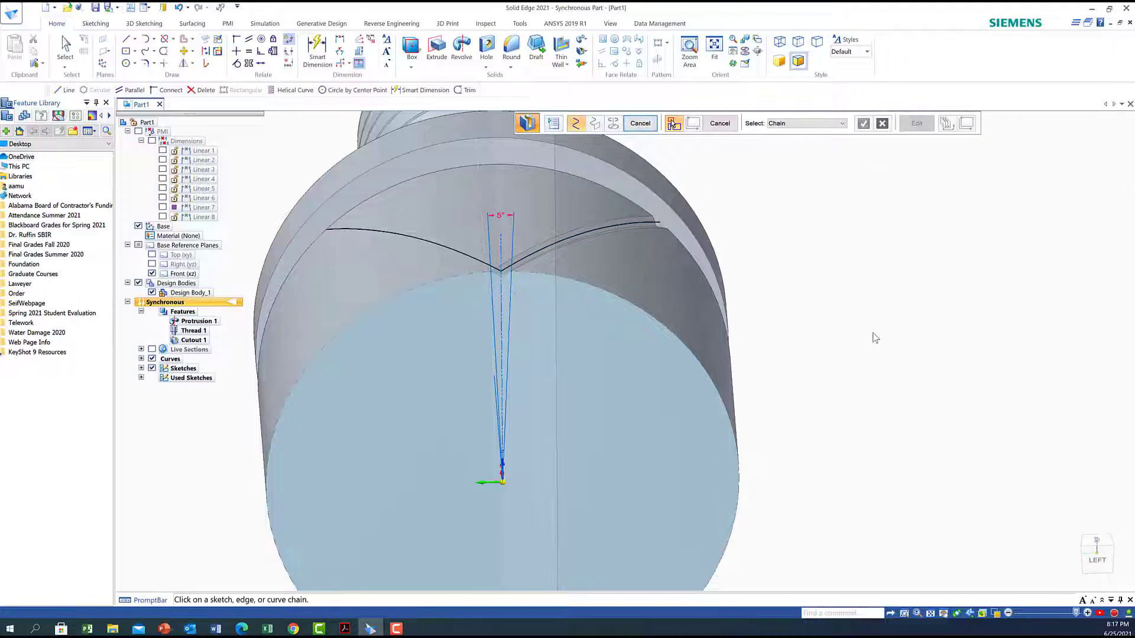
Lock the sketch plane to the head's circular end face and inspect the cut notch straight on.
middle_drag(873, 338, 857, 316)
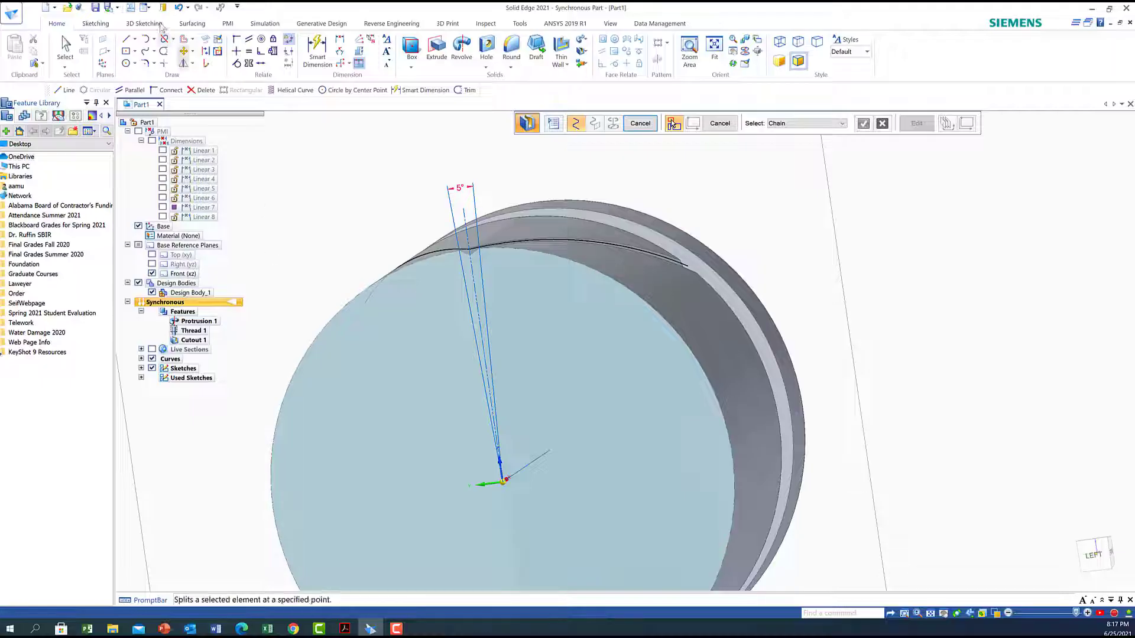
click(126, 39)
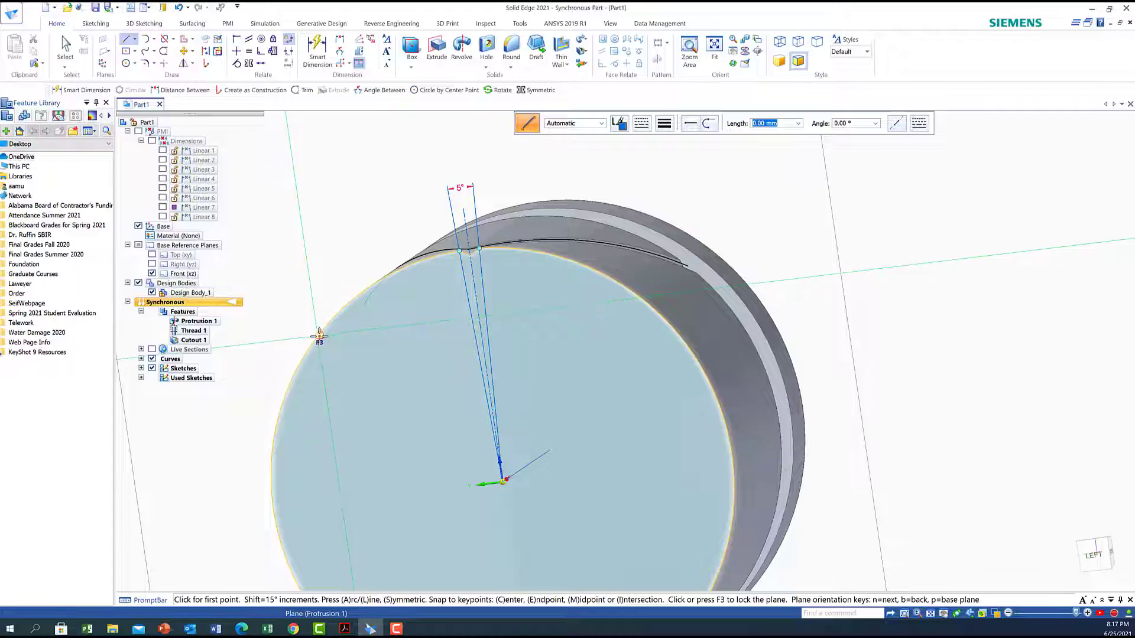
key(F3)
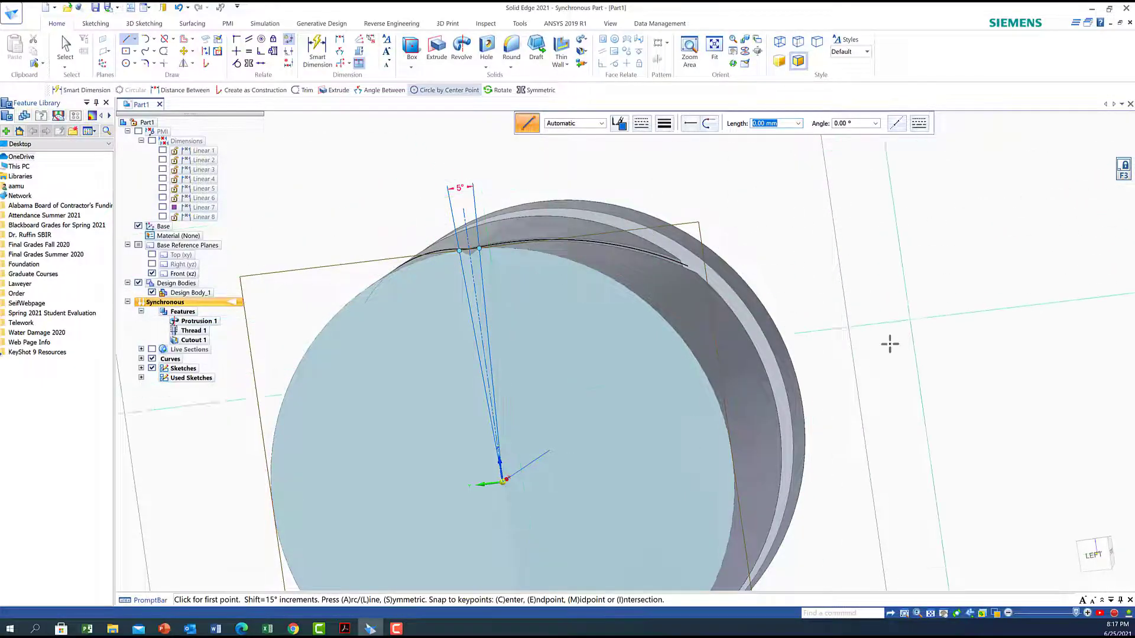
click(1092, 554)
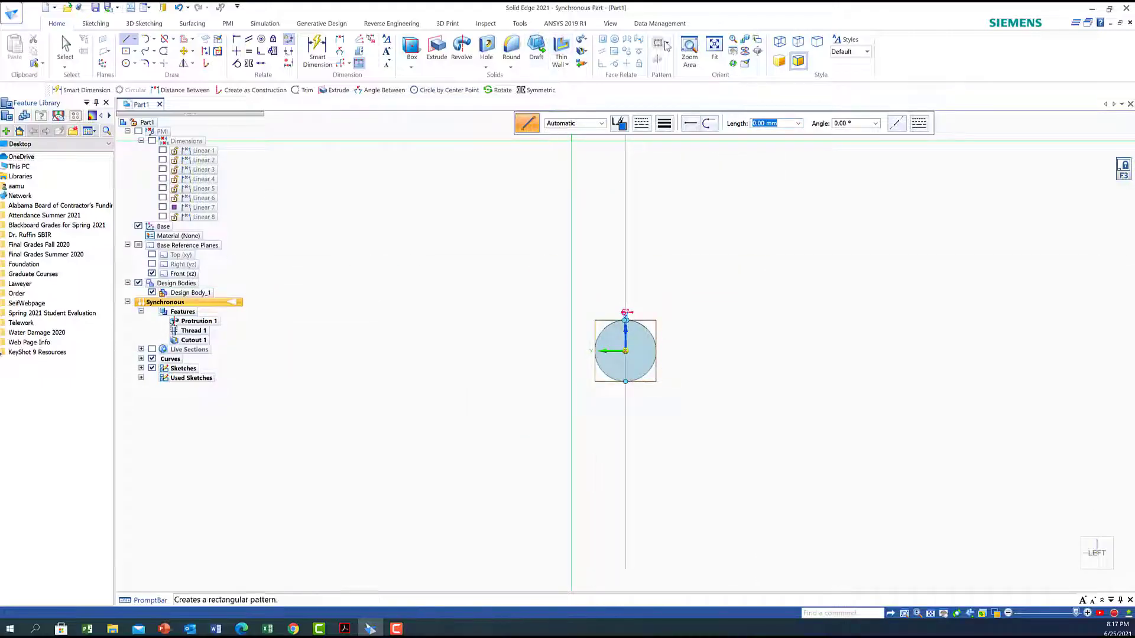
click(689, 52)
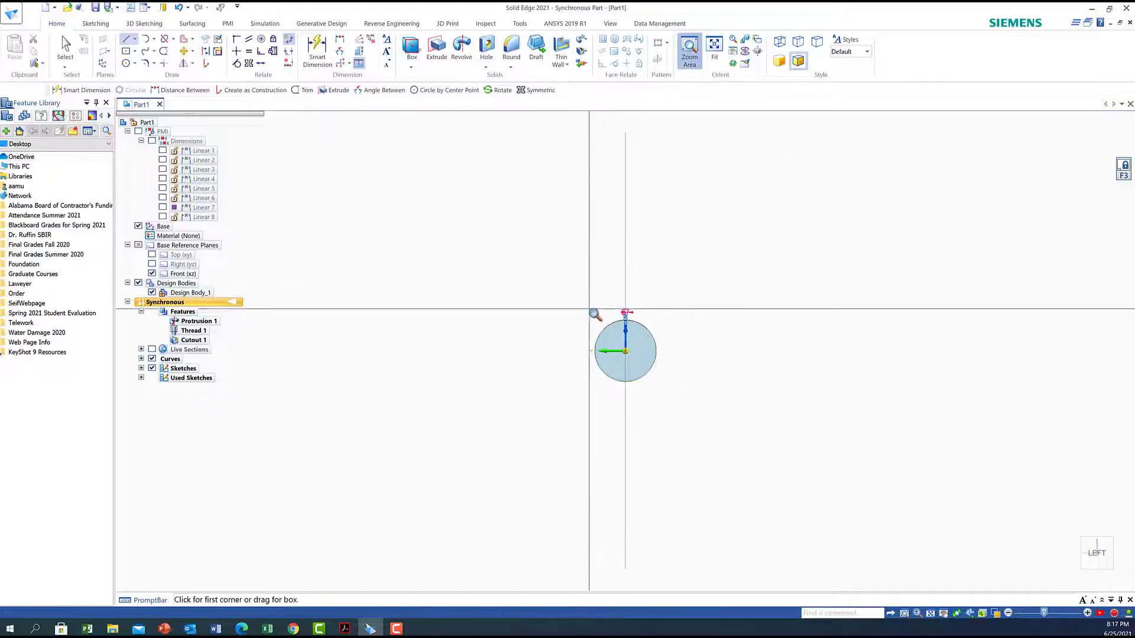
drag(625, 312, 629, 400)
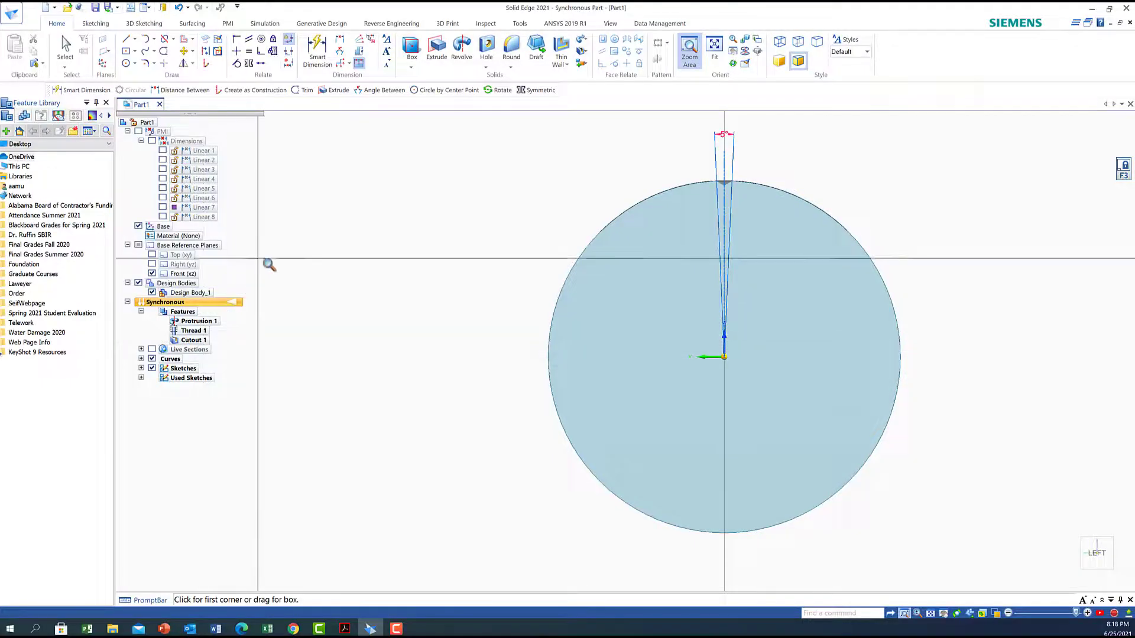
click(68, 43)
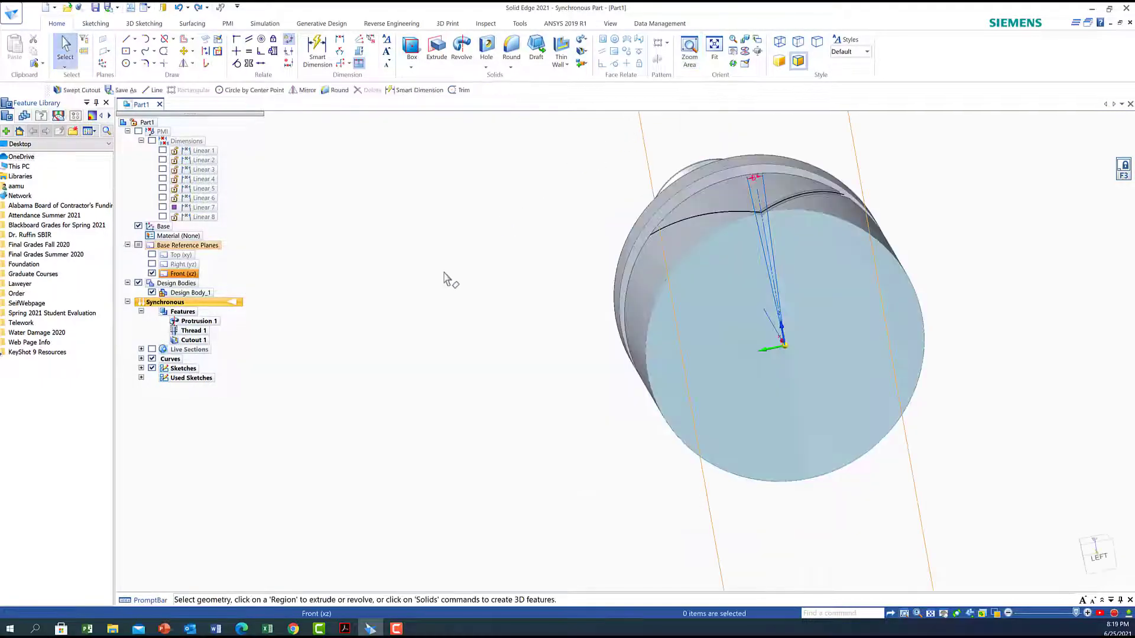
Repeat the swept cutout around the head in a full circular pattern centred on the origin with a count of 64.
click(190, 341)
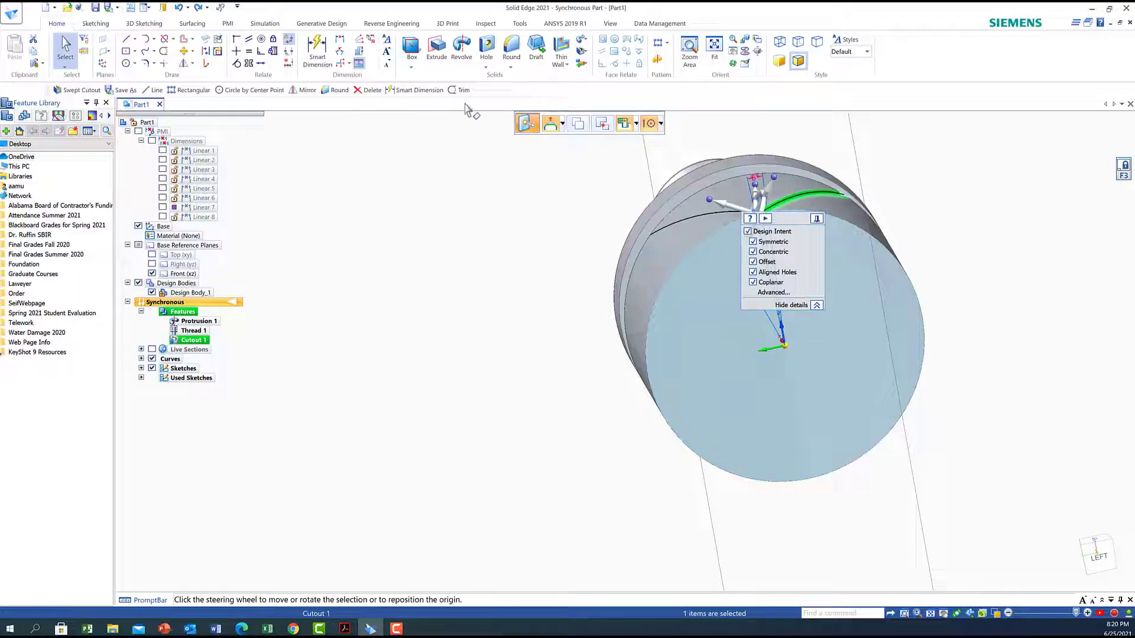
click(668, 43)
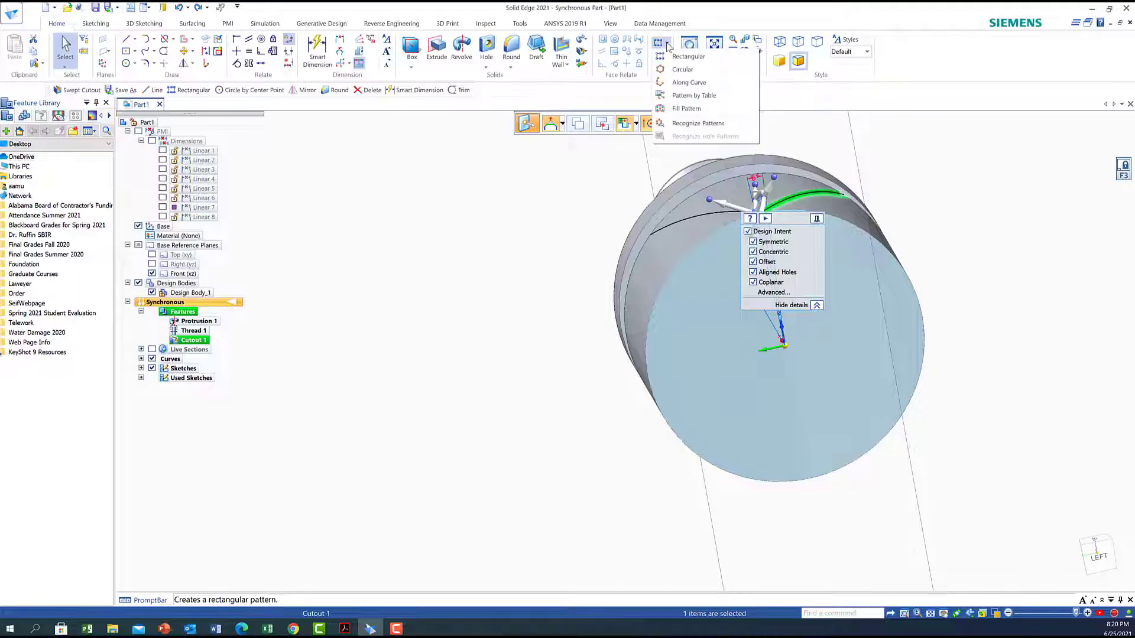
click(682, 69)
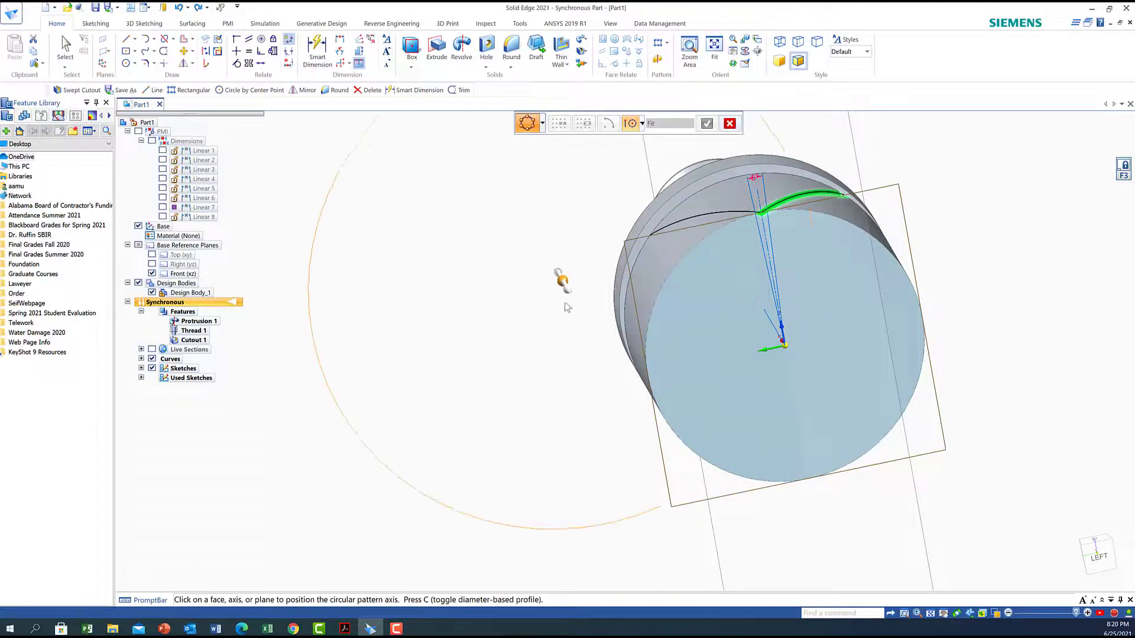
click(785, 347)
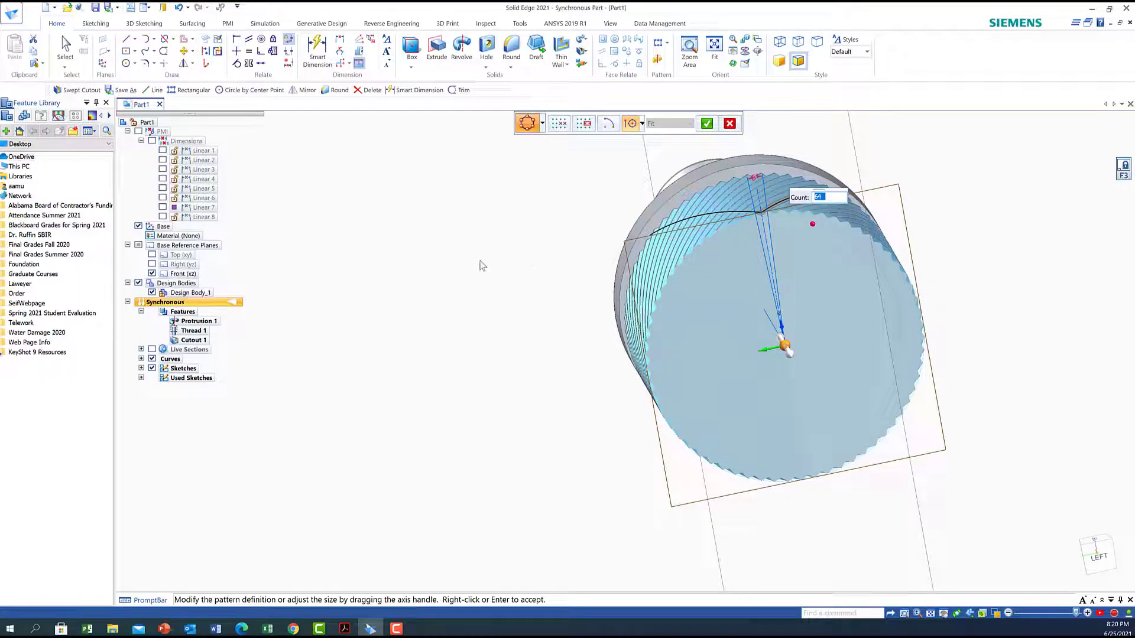
click(709, 127)
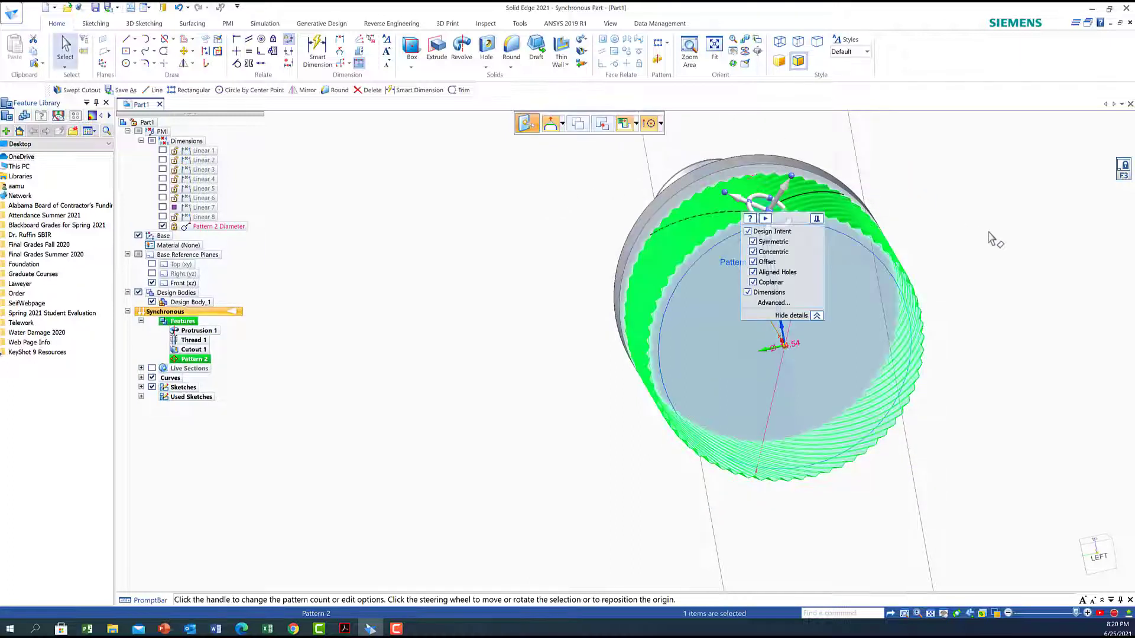
right_click(990, 211)
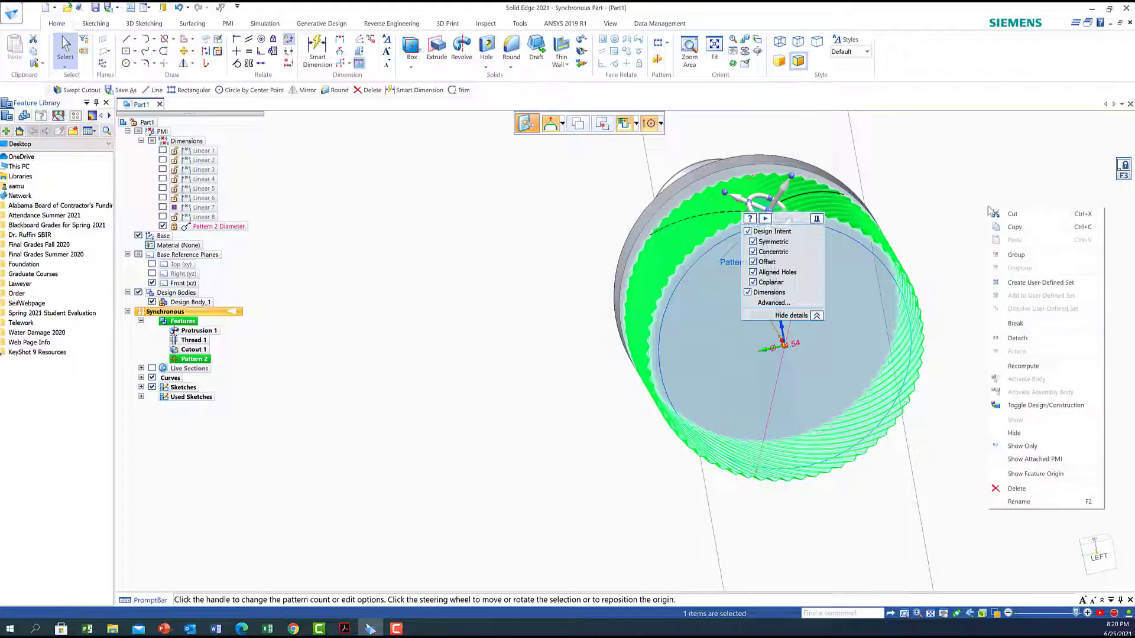
click(976, 186)
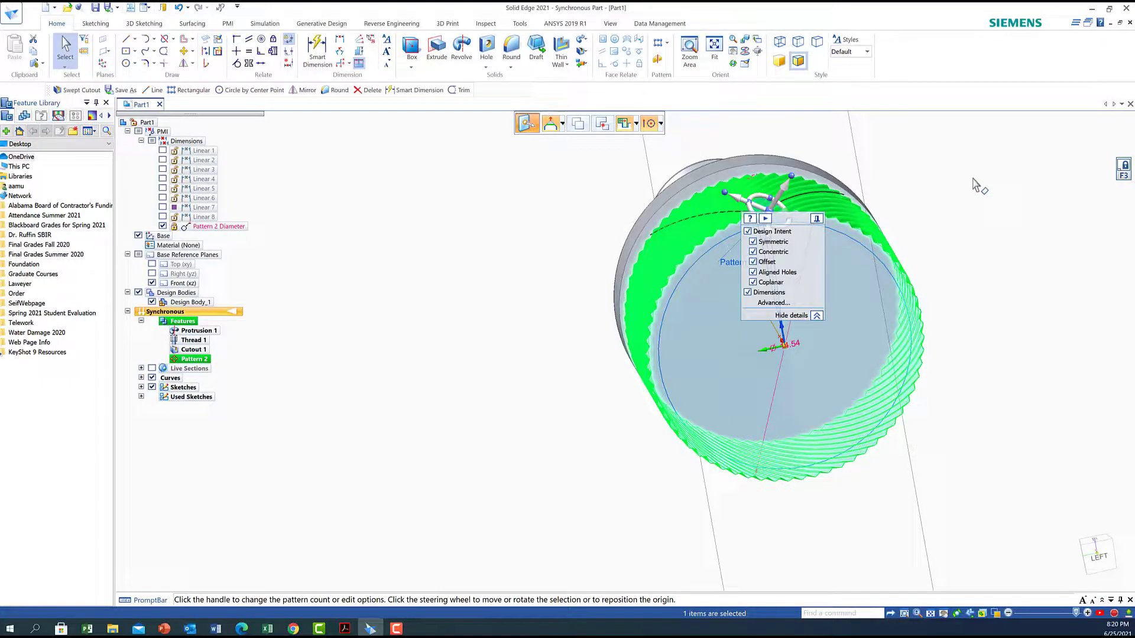
click(984, 196)
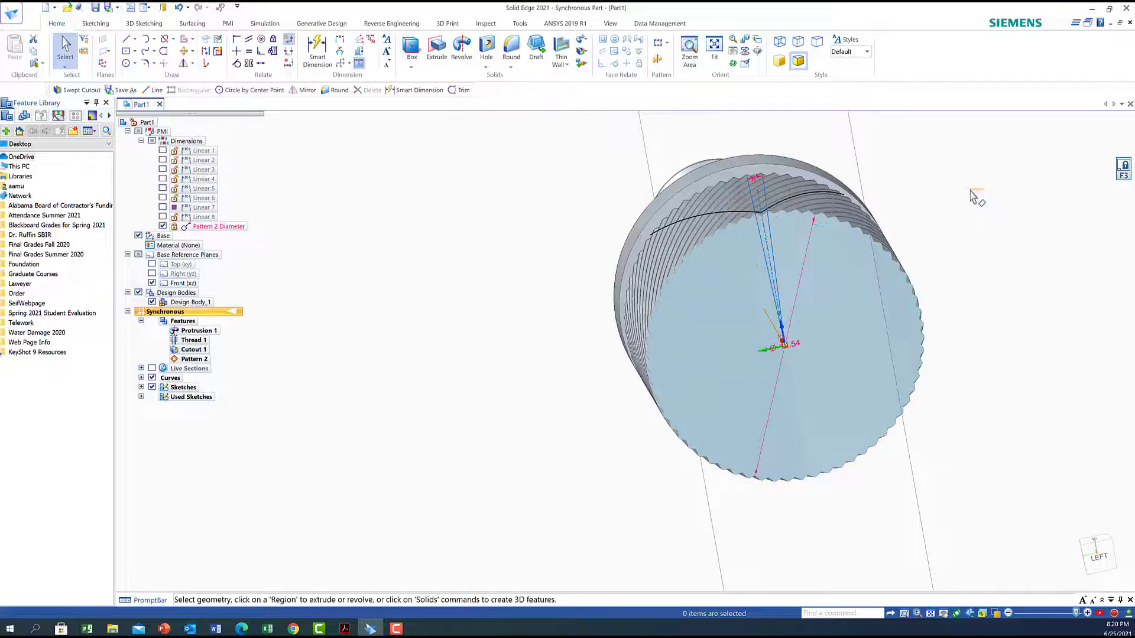
Examine the patterned grooves at the head's edge around the start point of the two helical curves.
middle_drag(949, 234, 945, 288)
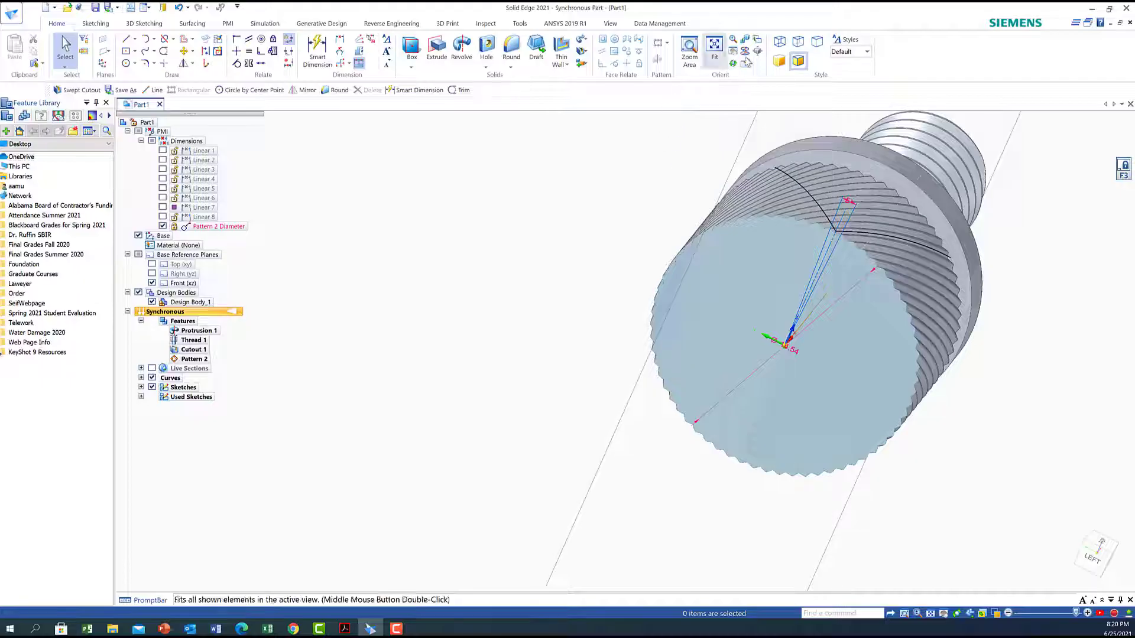
click(690, 48)
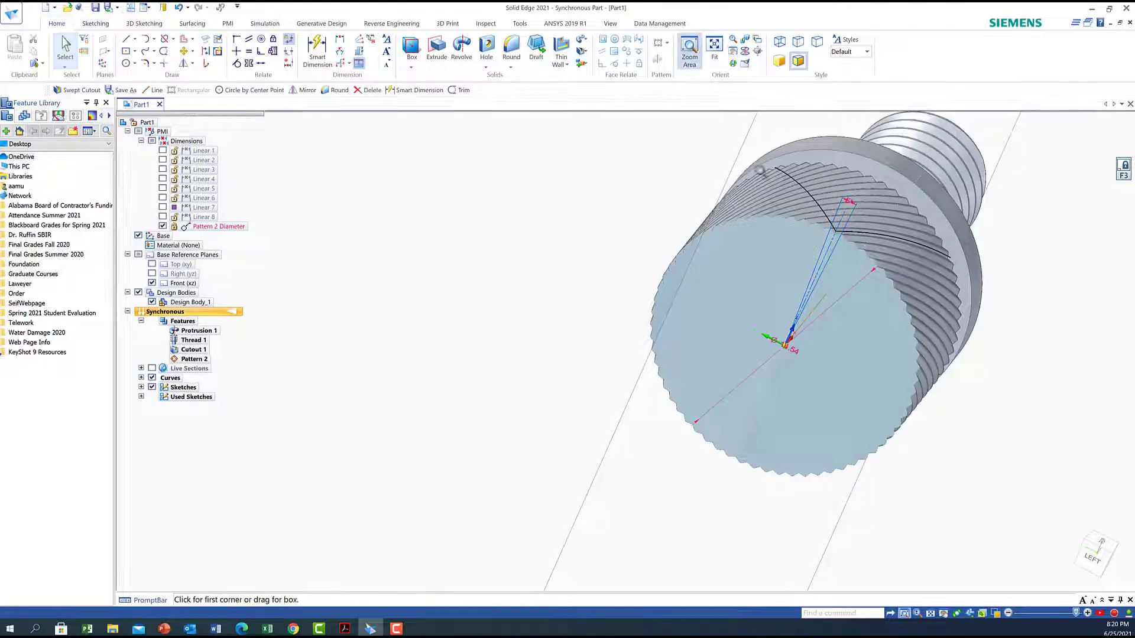
drag(817, 202, 872, 245)
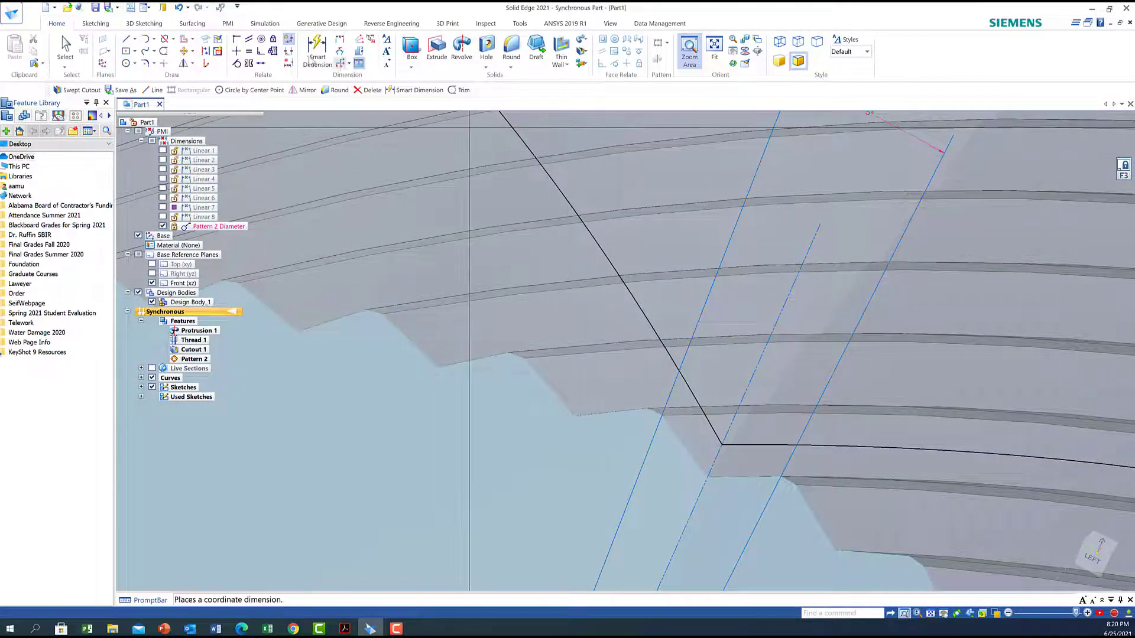
Draw a closed four-sided profile of lines around the helical curves' common start point, using the notch corners and construction lines.
click(127, 40)
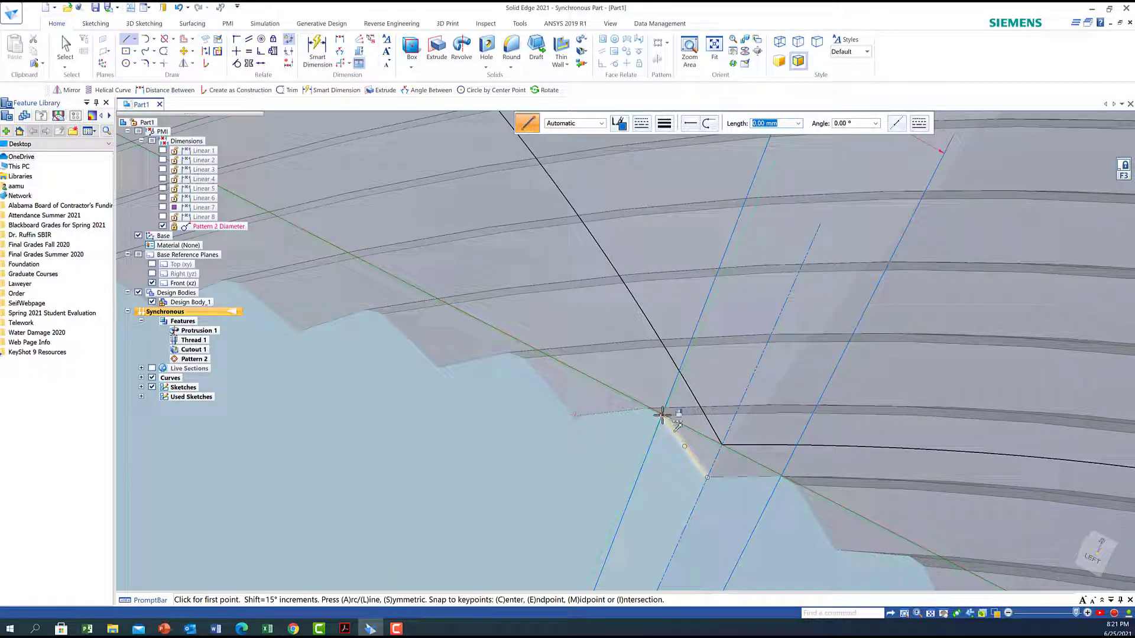
click(662, 414)
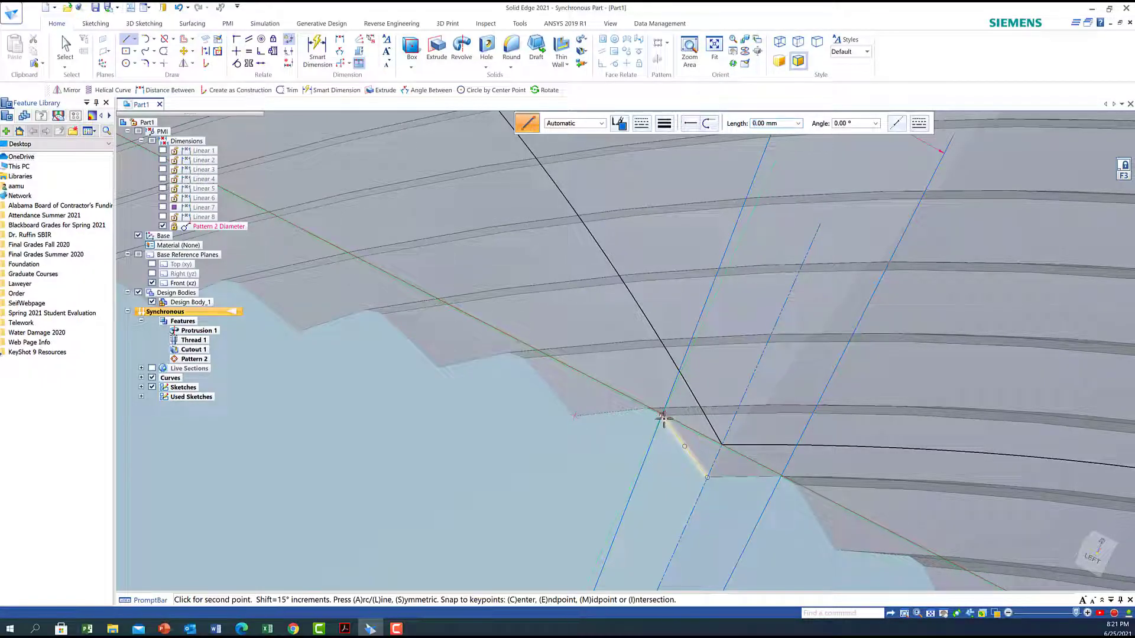
click(708, 478)
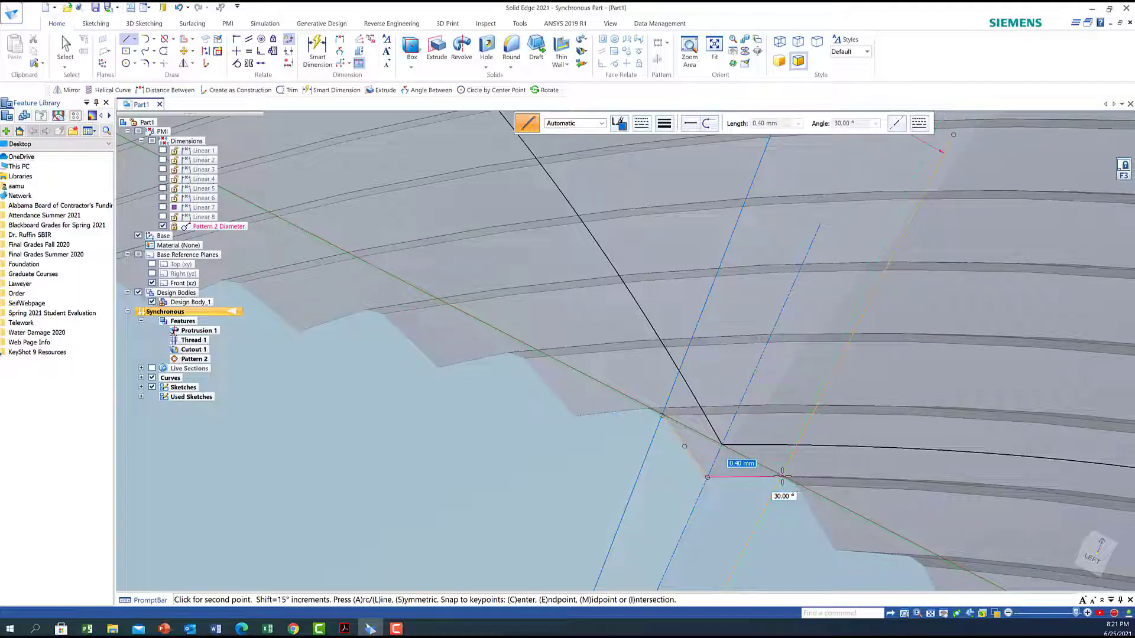
click(782, 476)
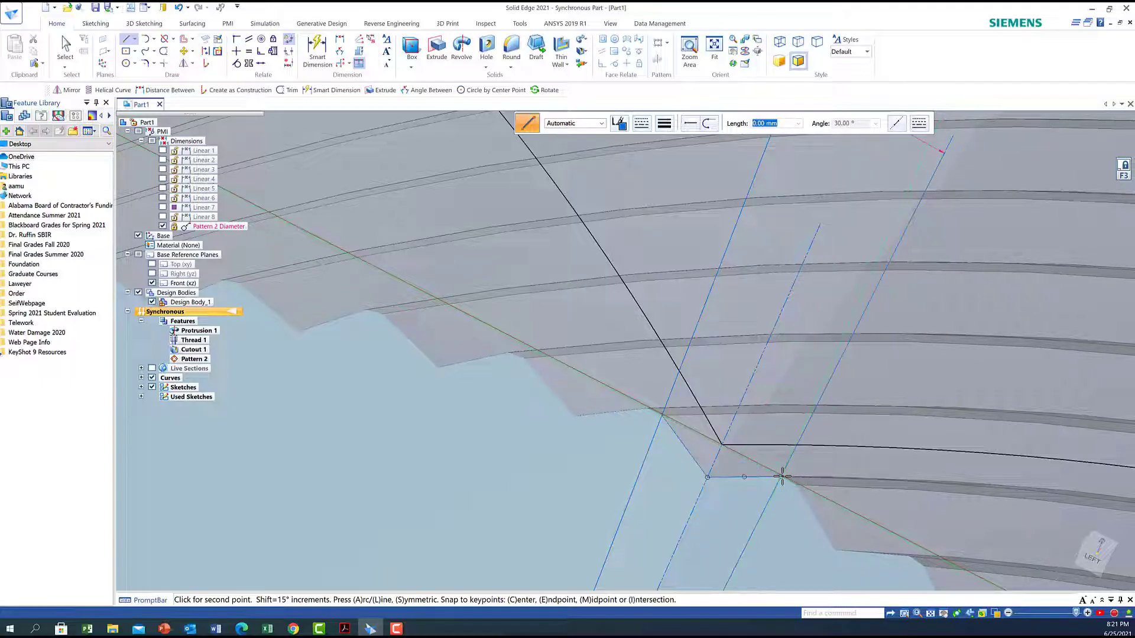
click(734, 417)
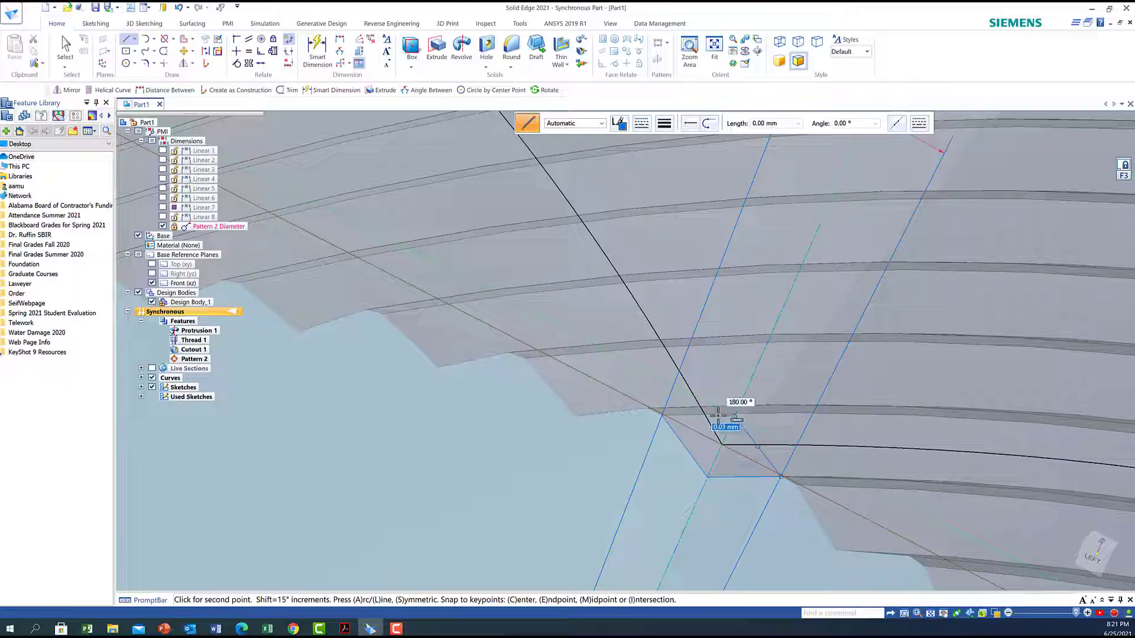
click(662, 416)
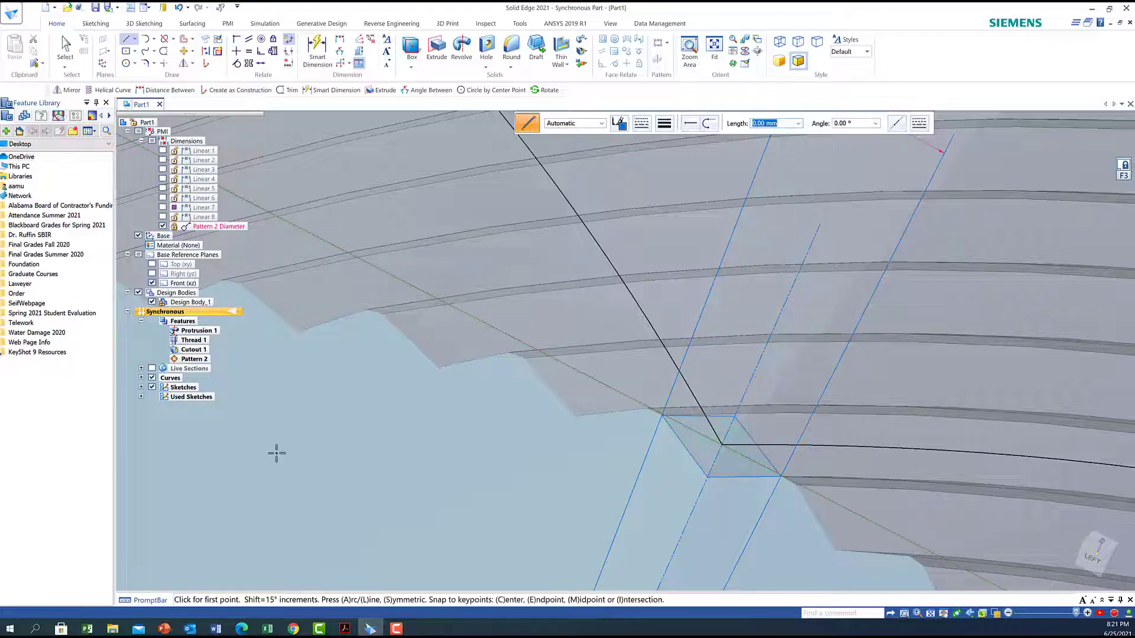
click(266, 322)
Constrain the two slanted sides of the four-sided profile to be parallel and equal in length.
click(249, 39)
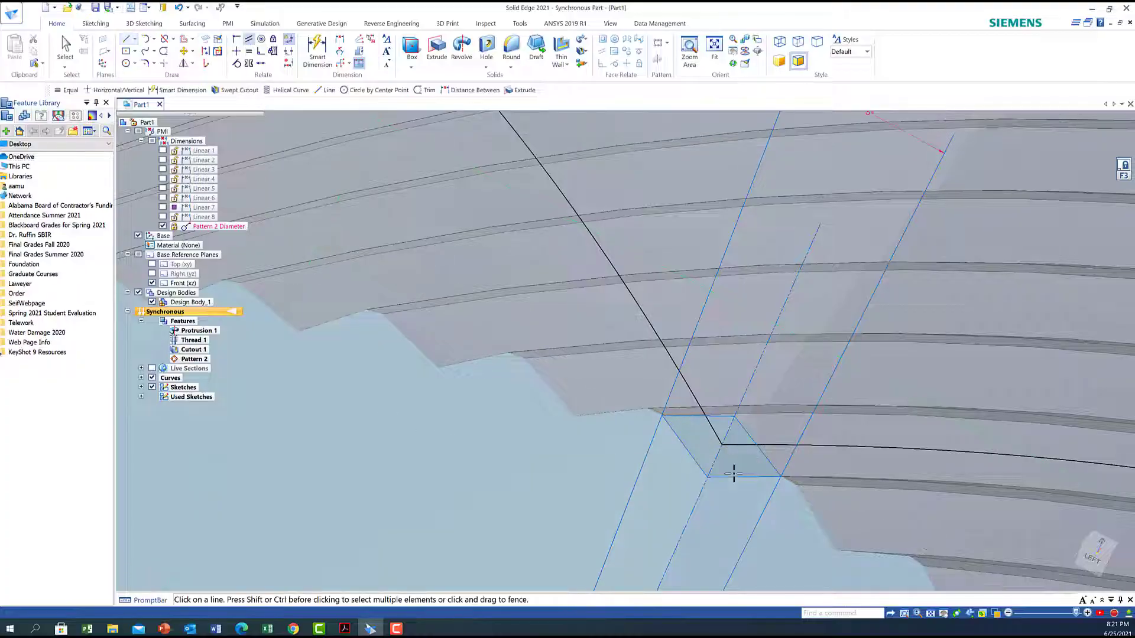
click(747, 432)
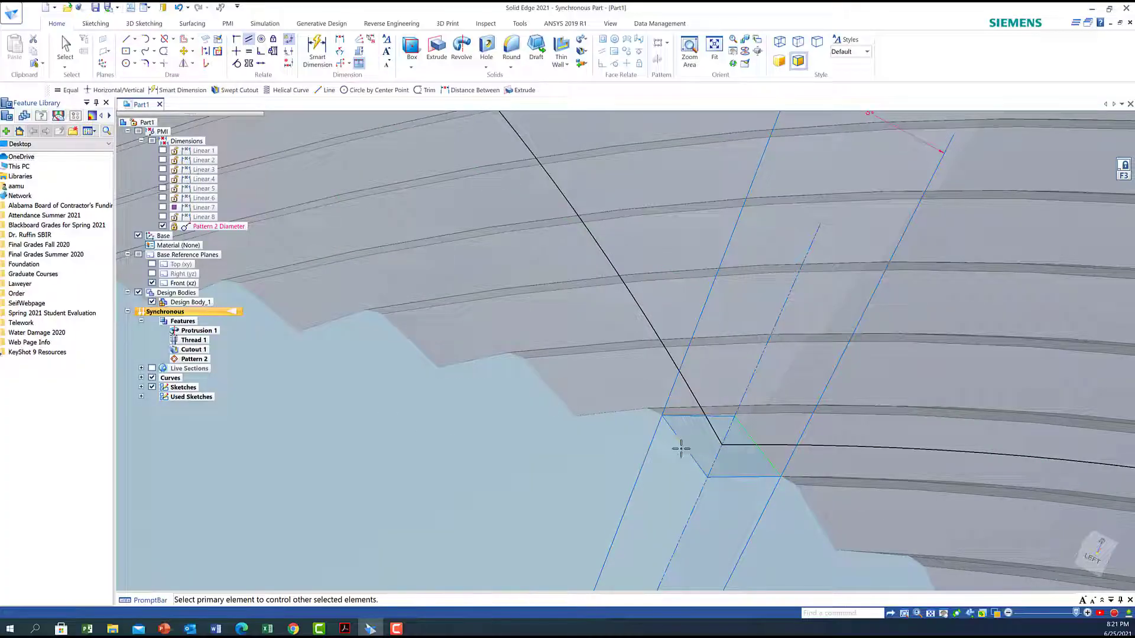
click(681, 444)
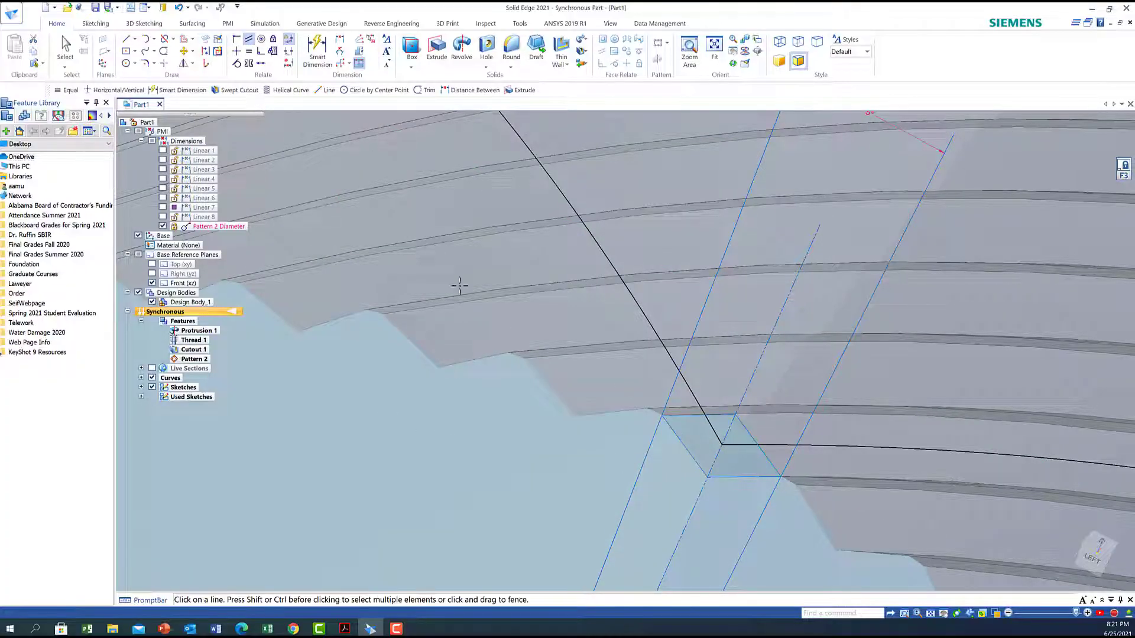
click(248, 50)
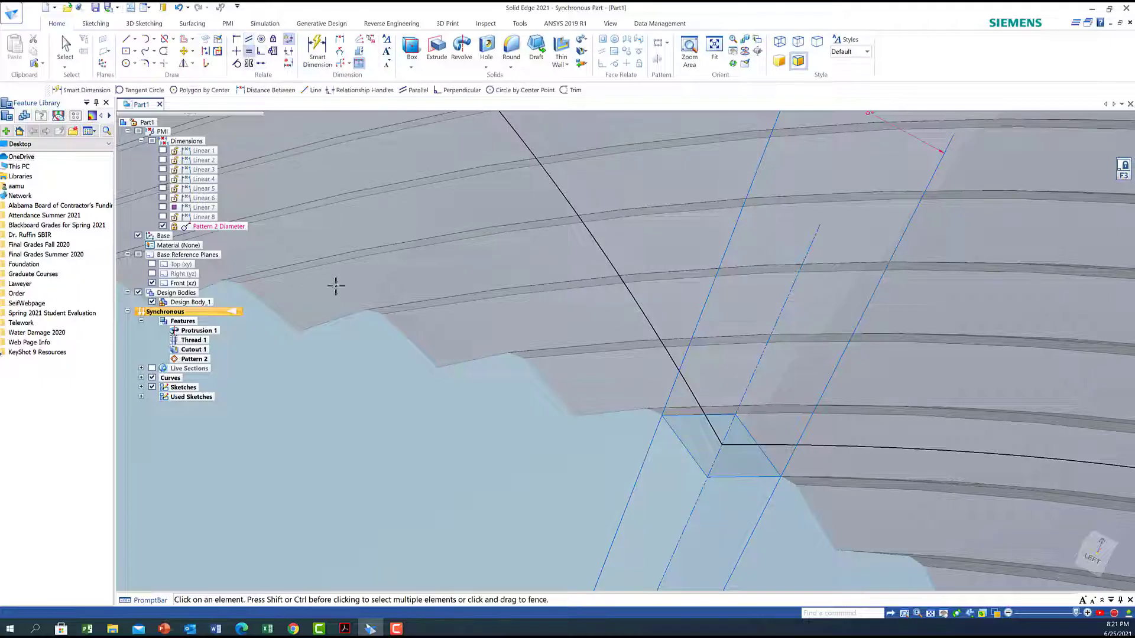
click(762, 453)
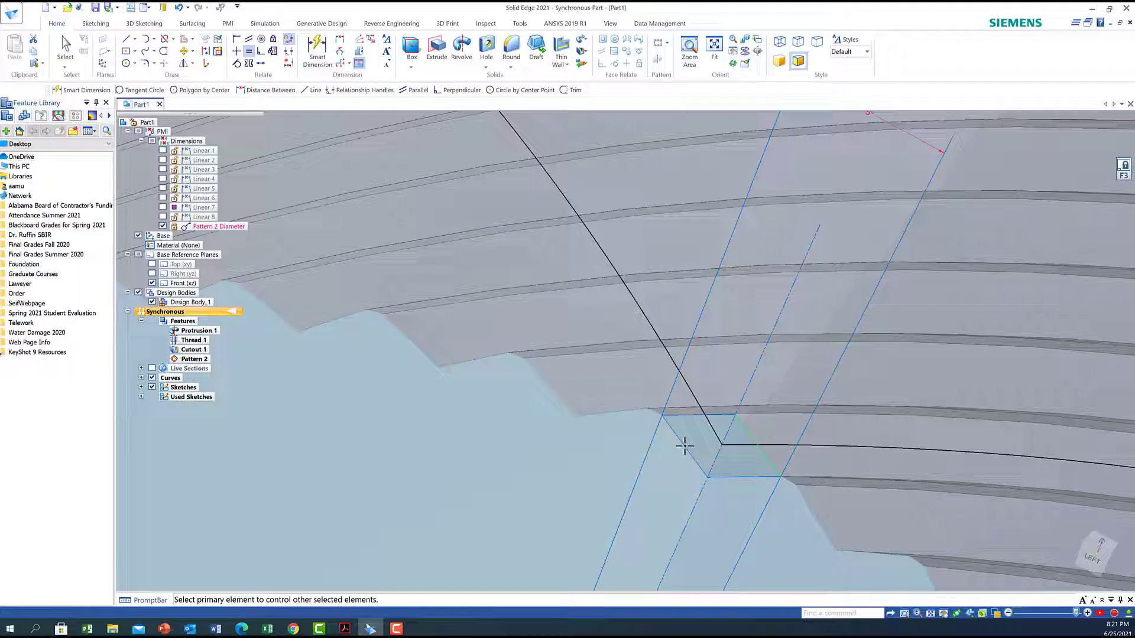
key(Escape)
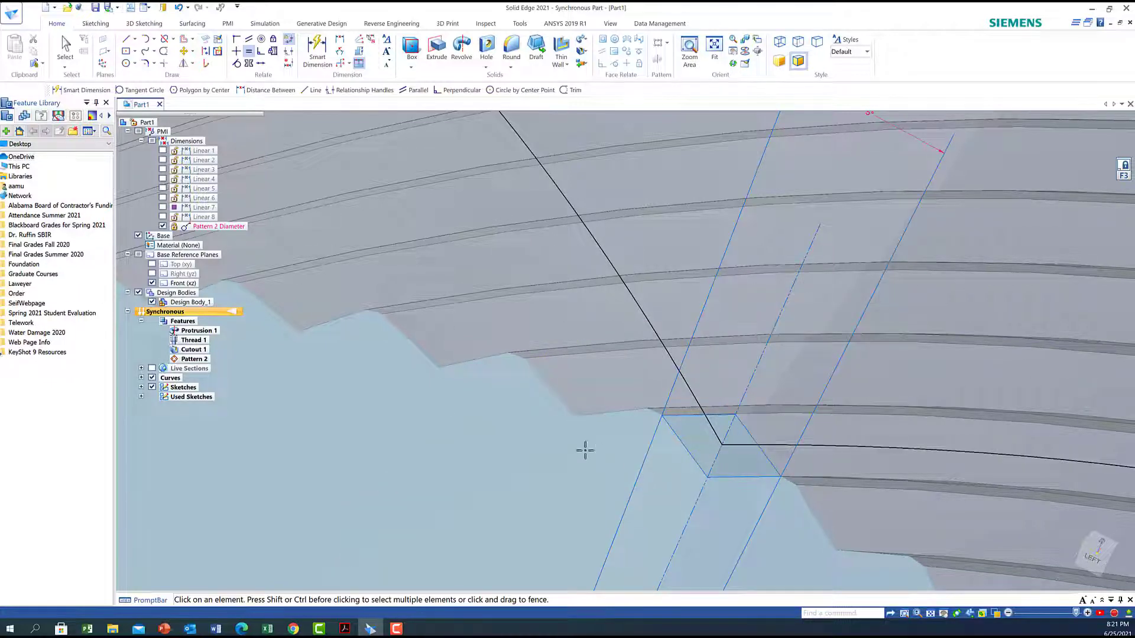
Cut a second single-path swept cutout through the head, using the other helical curve as path and the new four-sided profile as cross section.
scroll(574, 445, down, 5)
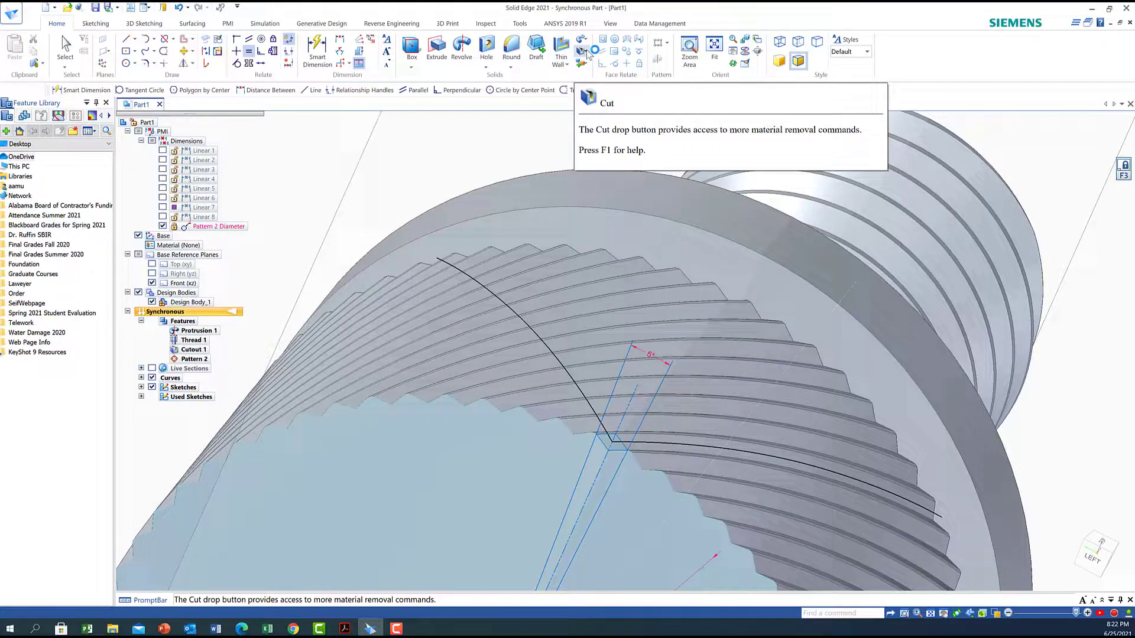
click(588, 54)
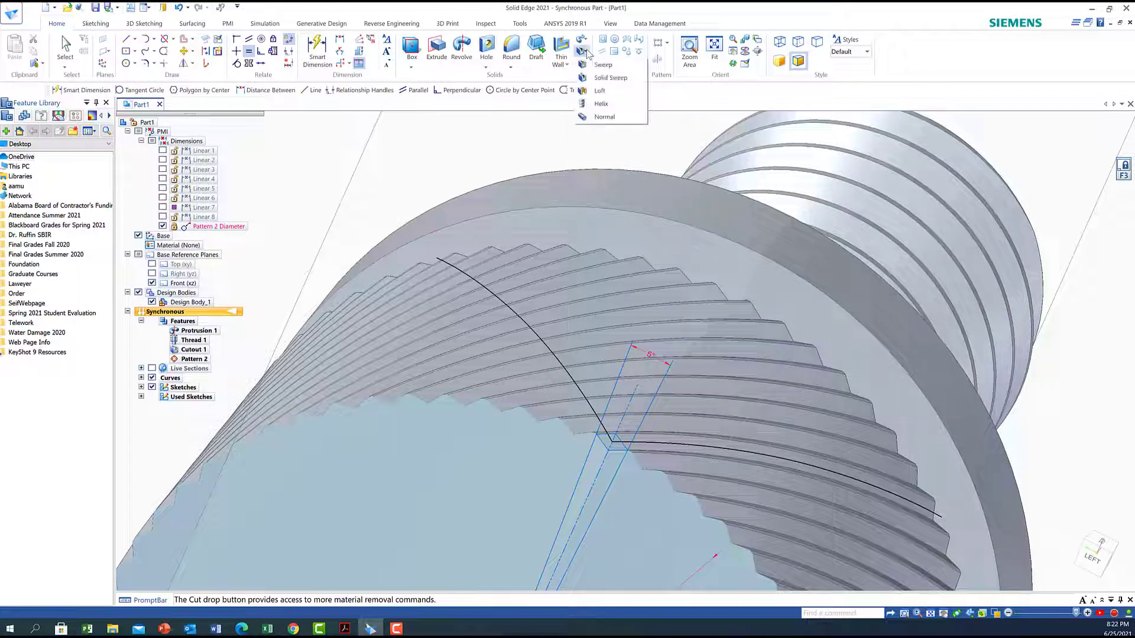
click(602, 64)
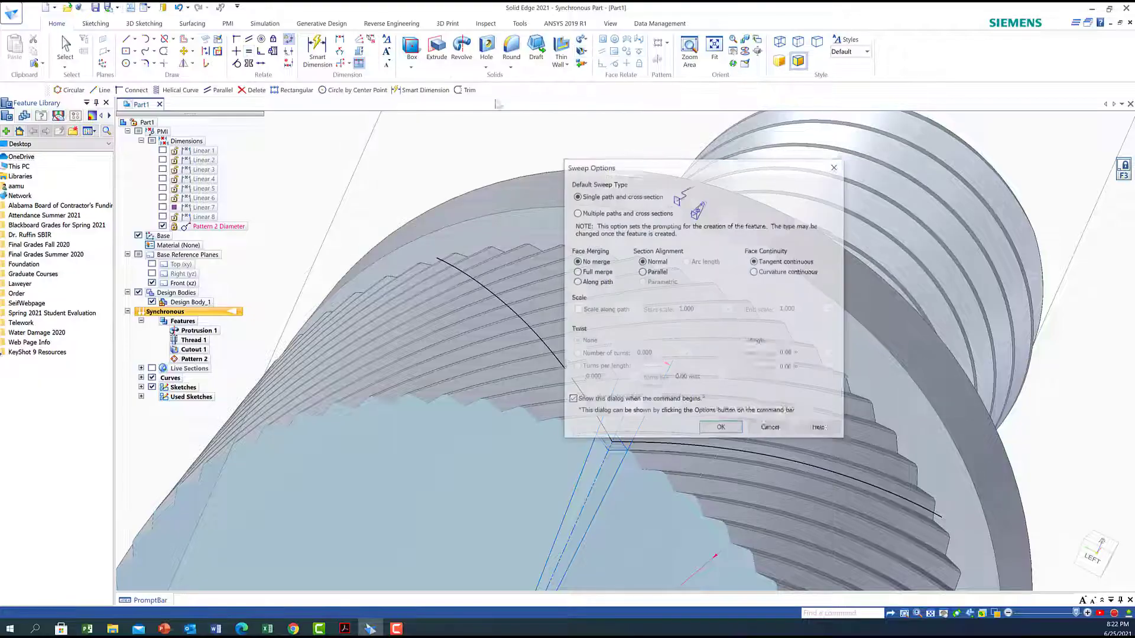
click(721, 430)
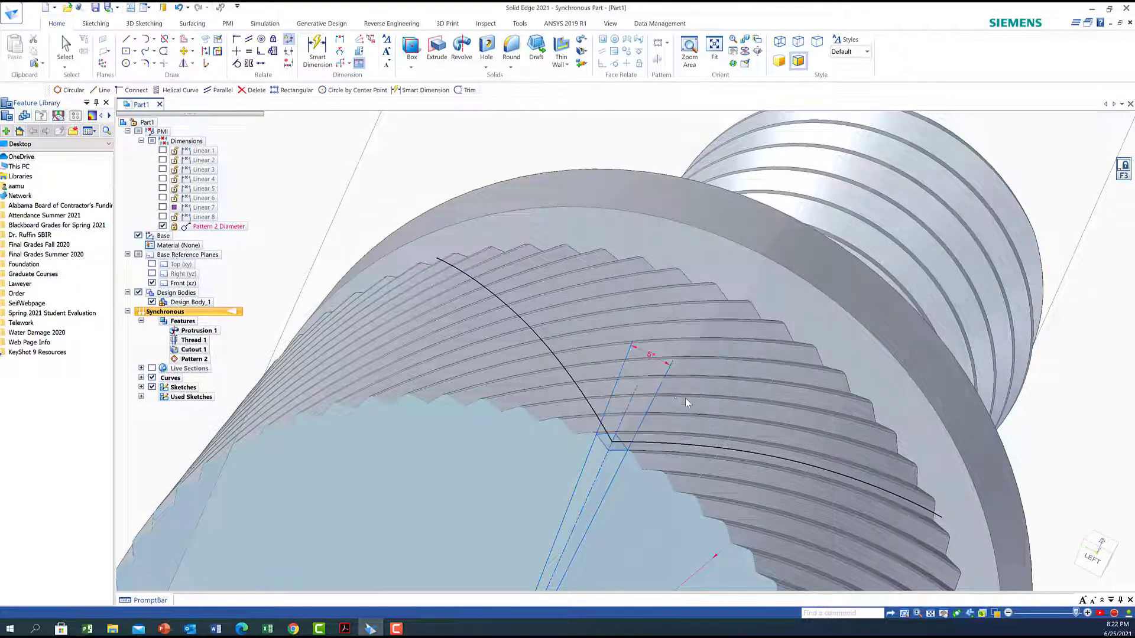
click(528, 329)
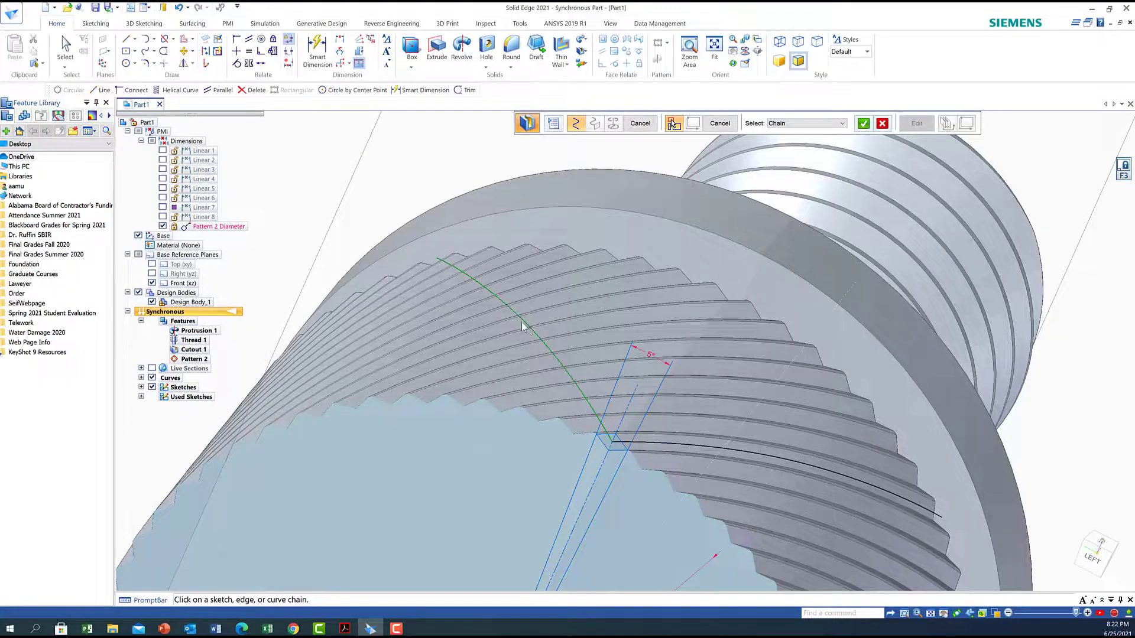
click(864, 124)
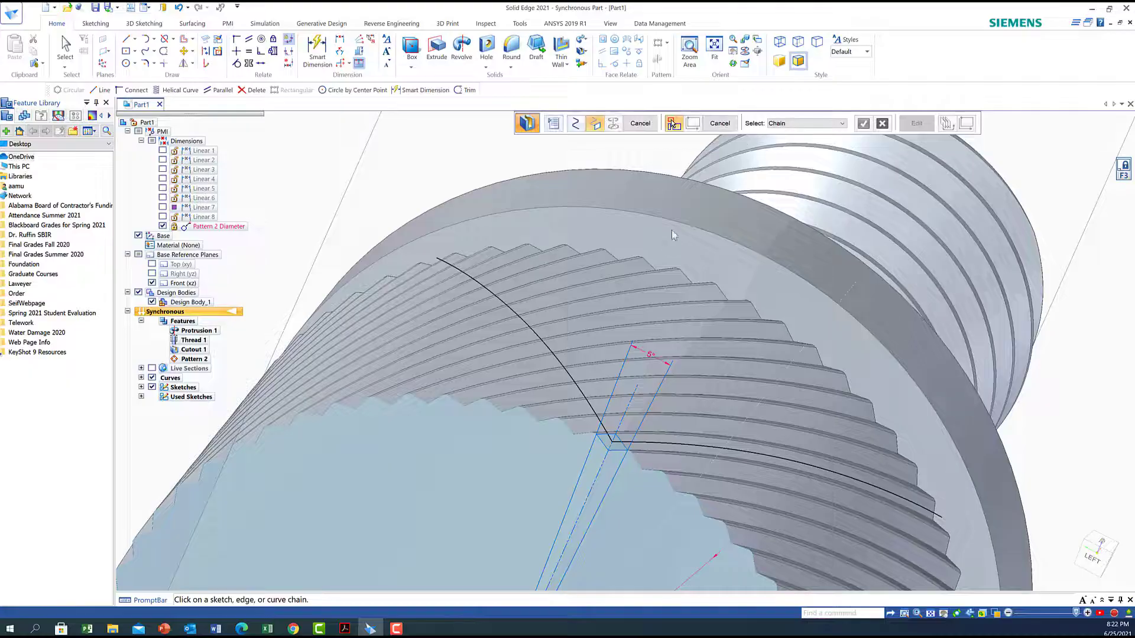
click(615, 455)
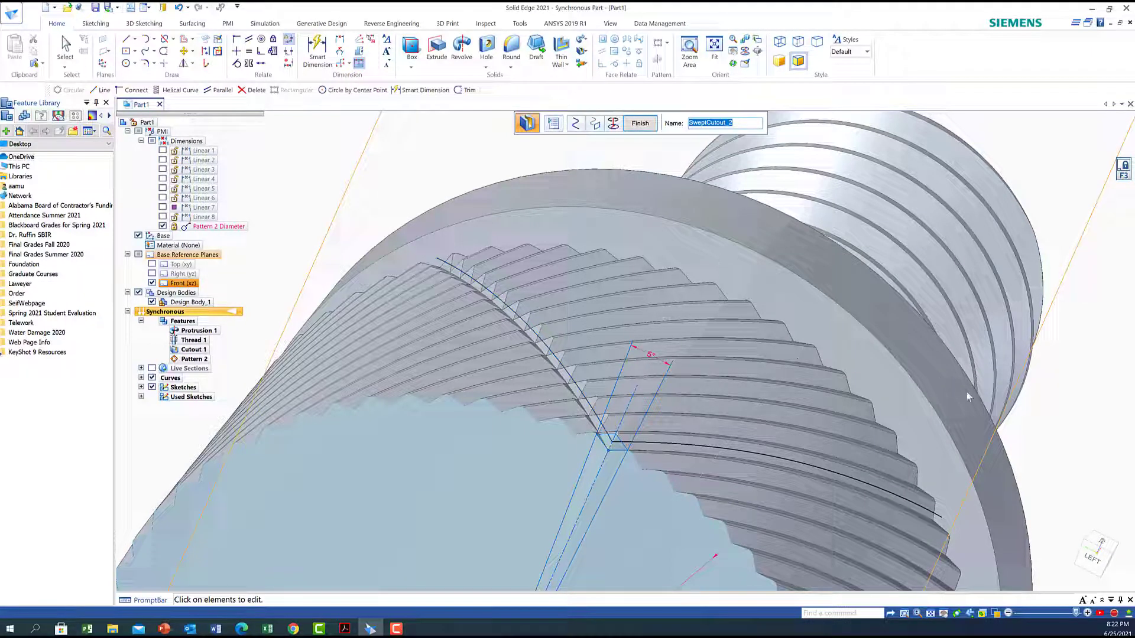
mouse_move(875, 353)
middle_down()
mouse_move(856, 333)
mouse_move(857, 345)
mouse_move(862, 328)
mouse_move(869, 338)
middle_up()
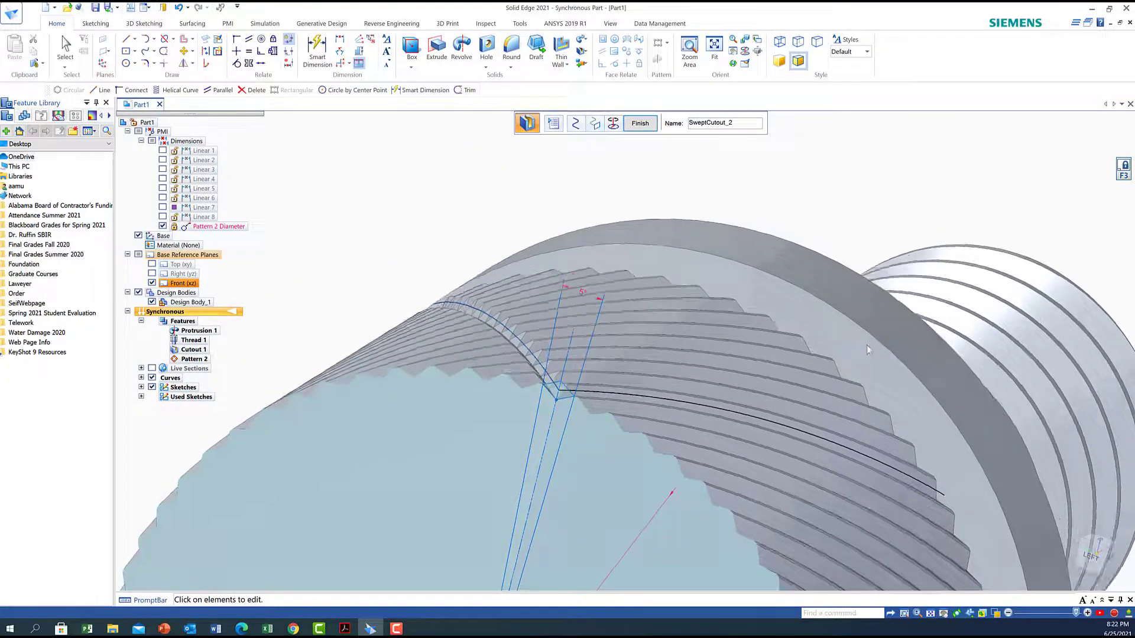
click(632, 125)
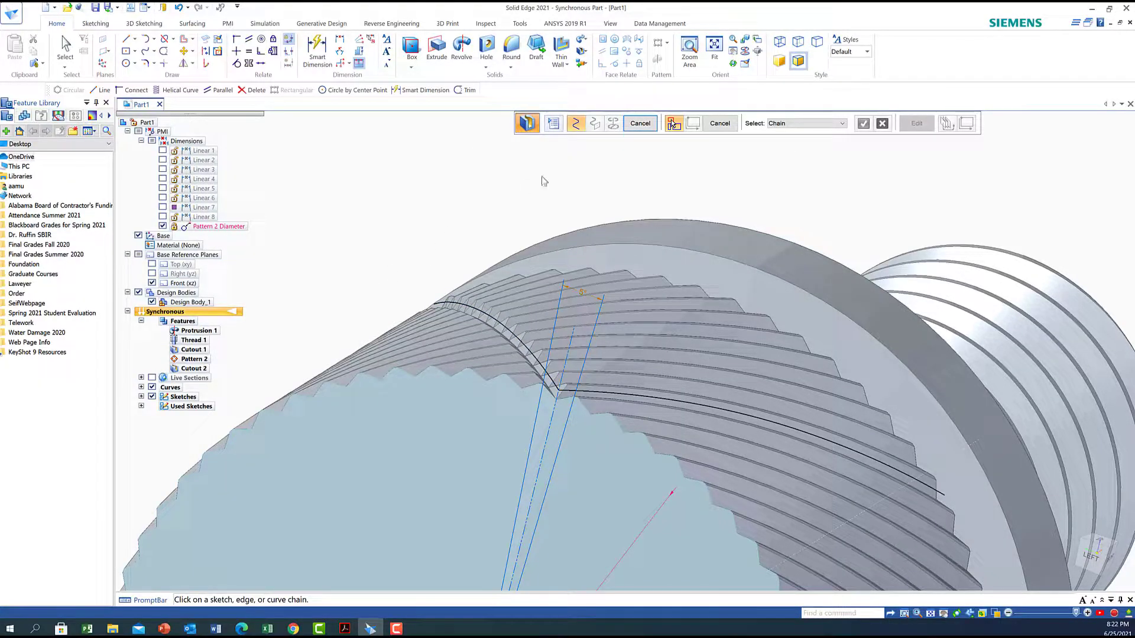
click(641, 125)
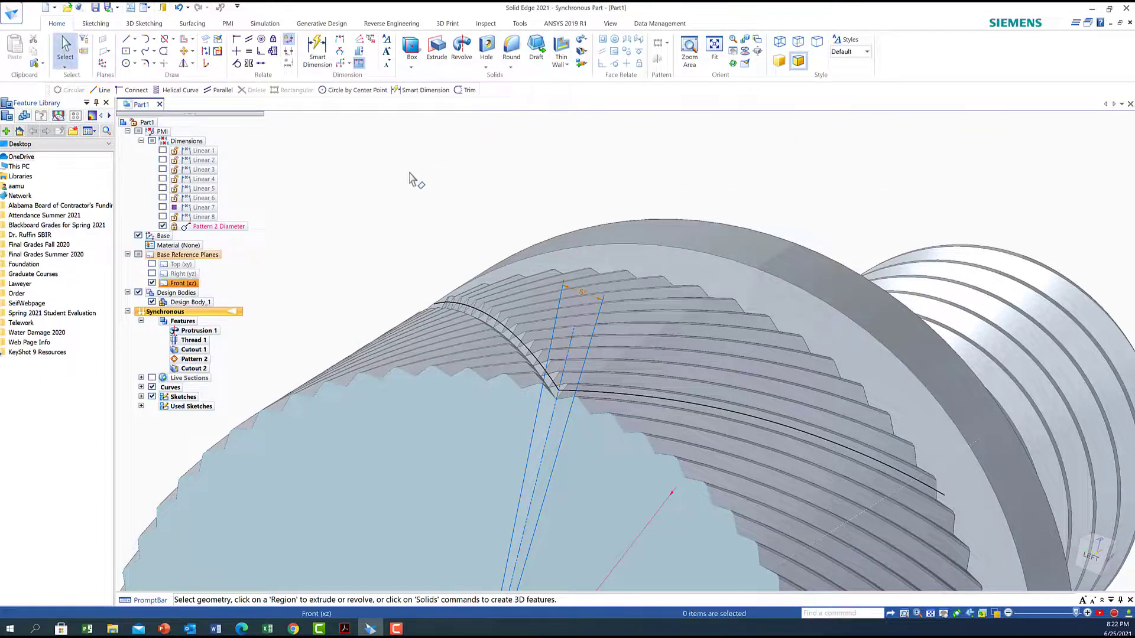
Repeat the second swept cutout around the head in a full circular pattern centred on the origin with a count of 64.
click(193, 369)
click(193, 368)
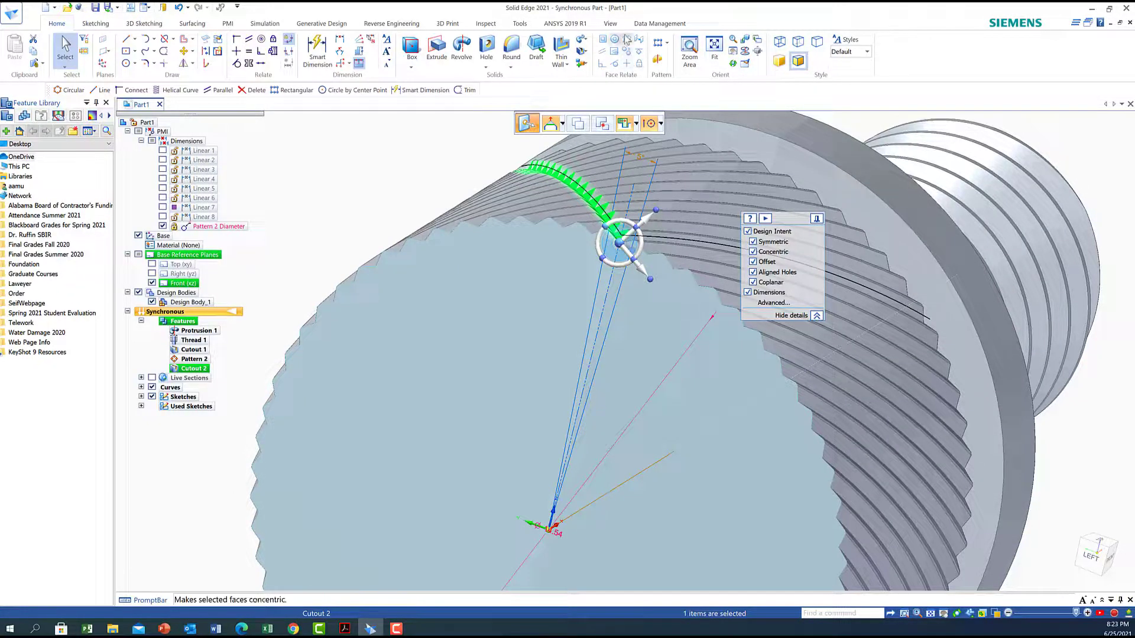
click(667, 44)
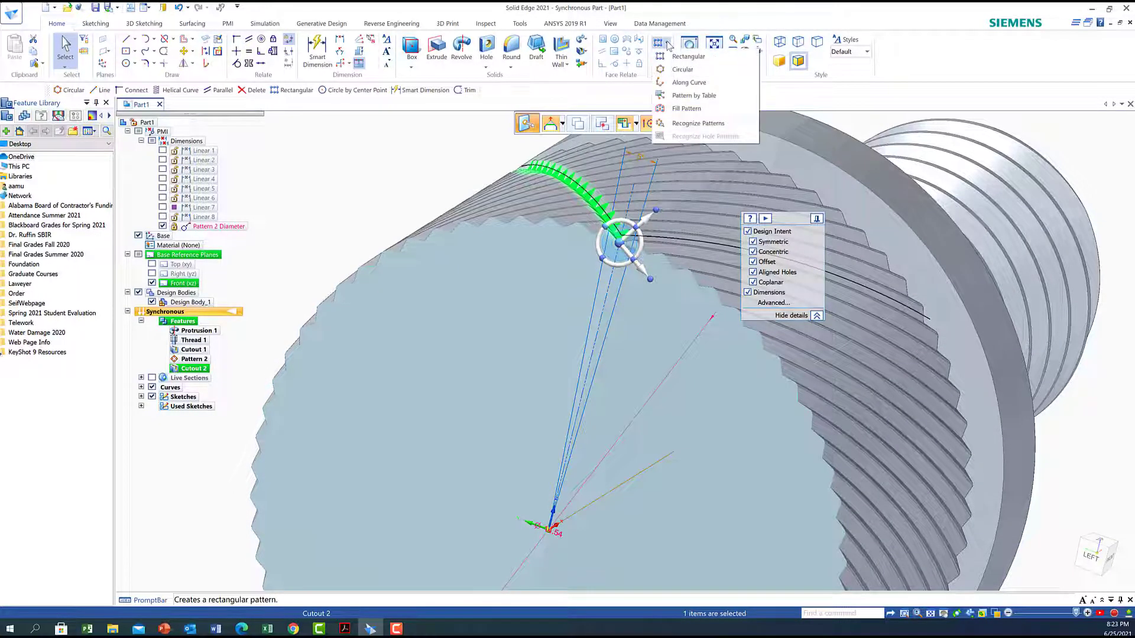
click(674, 72)
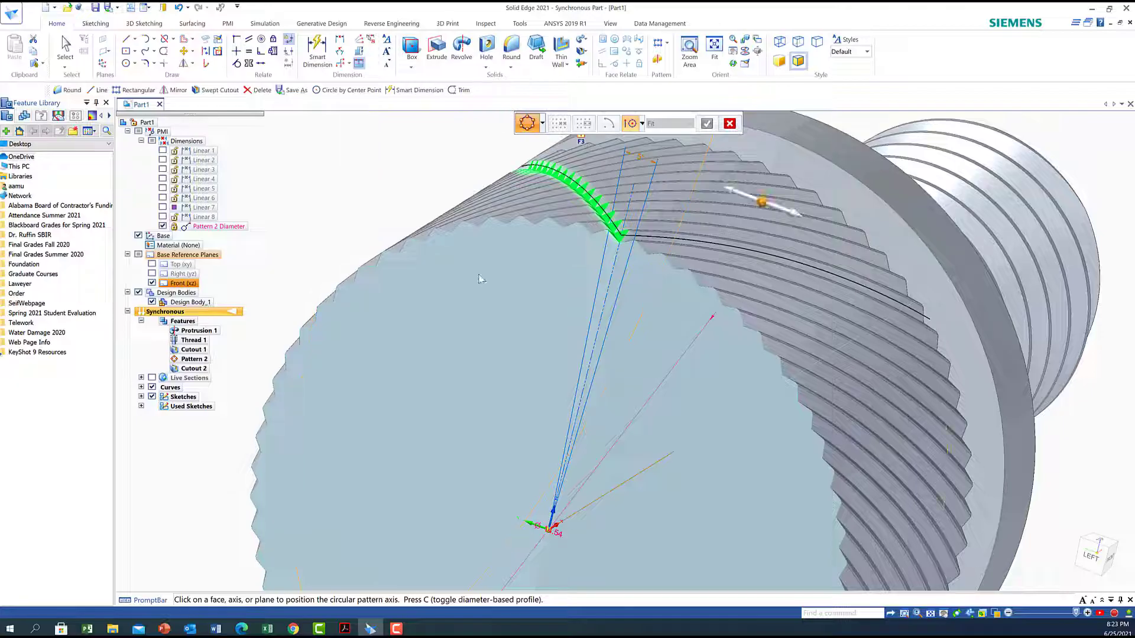
click(549, 532)
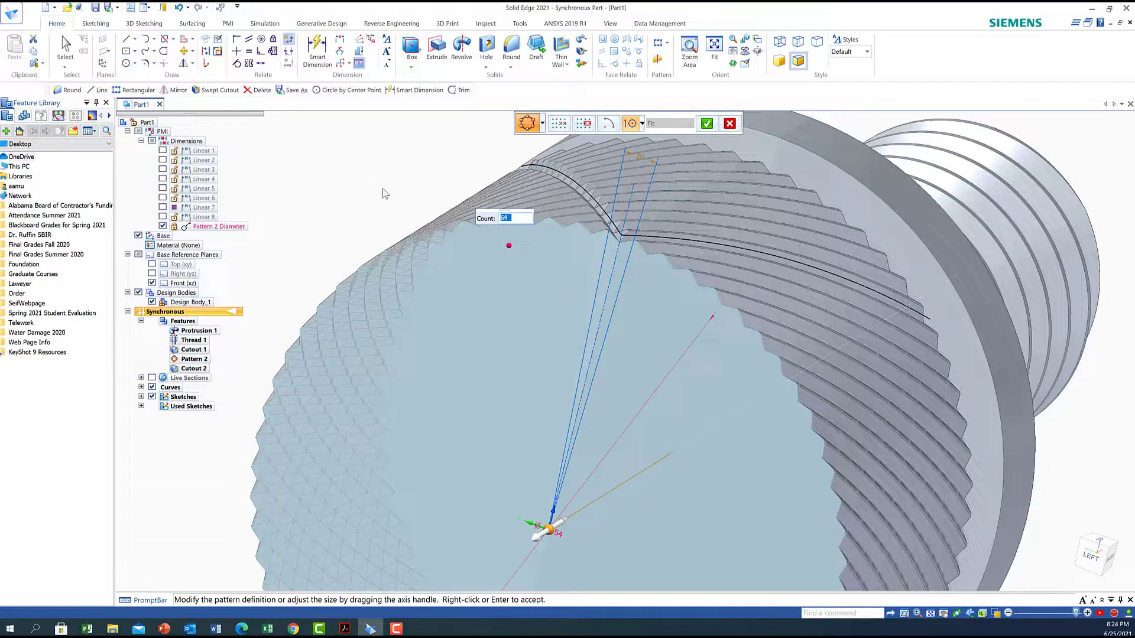
click(708, 125)
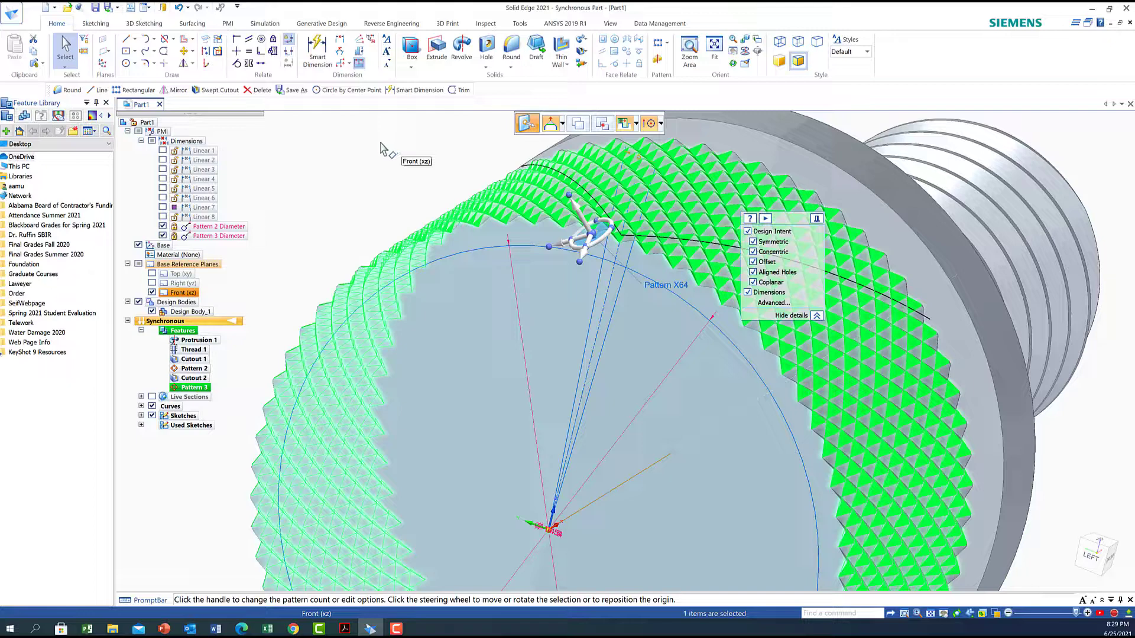
click(380, 143)
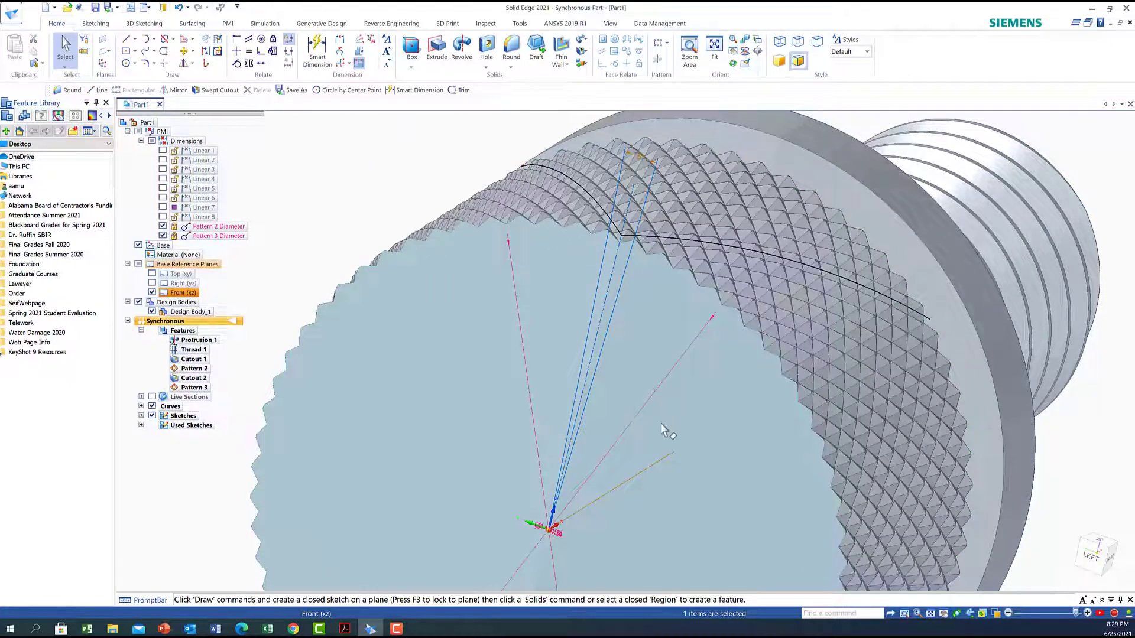
Examine the finished diamond knurling on the head and the whole threaded screw from the front side.
scroll(666, 431, down, 5)
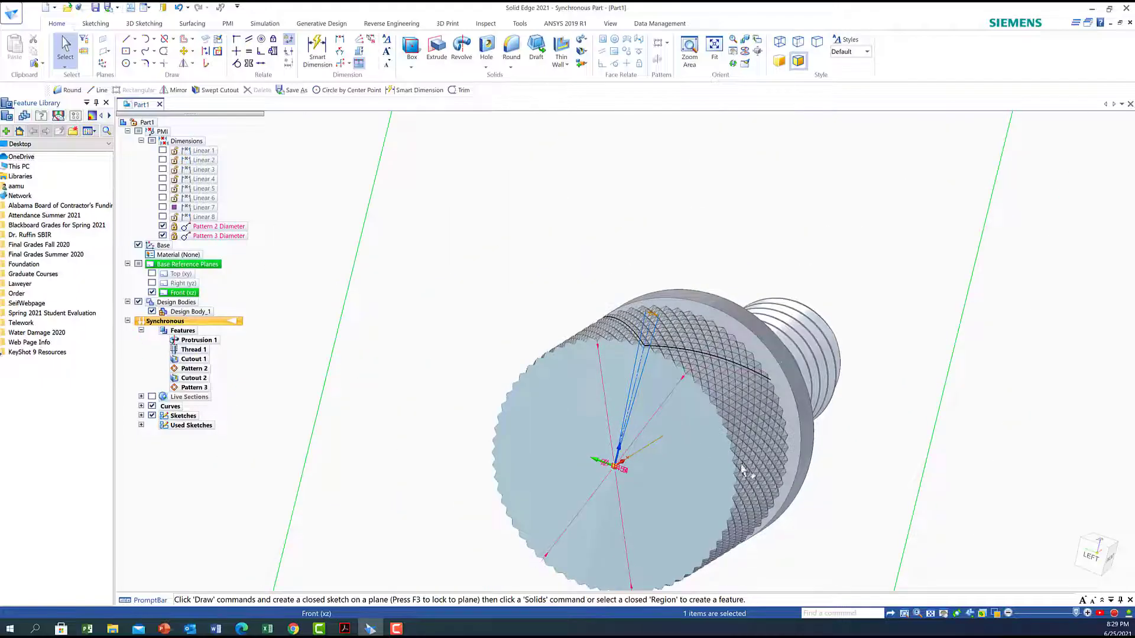
middle_drag(744, 470, 632, 460)
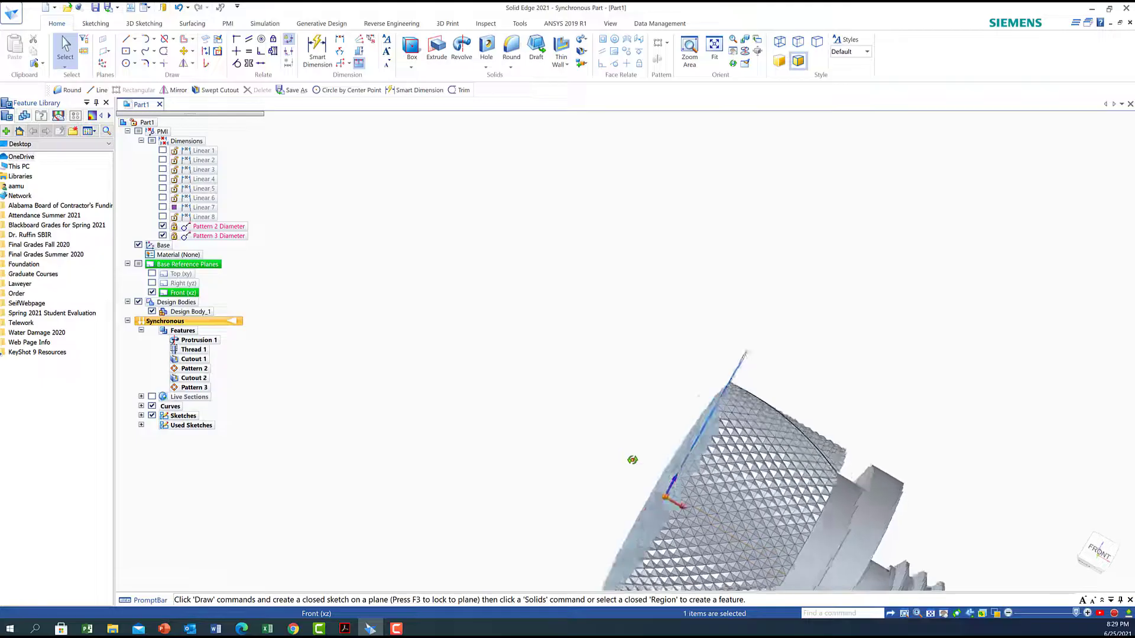
click(714, 47)
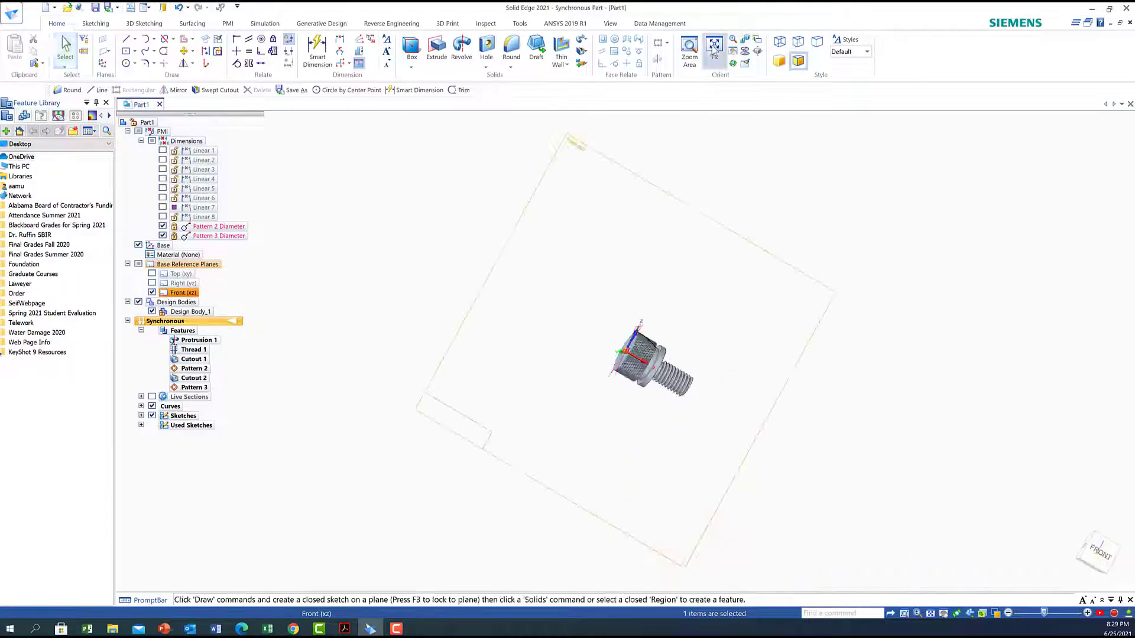
scroll(650, 353, up, 2)
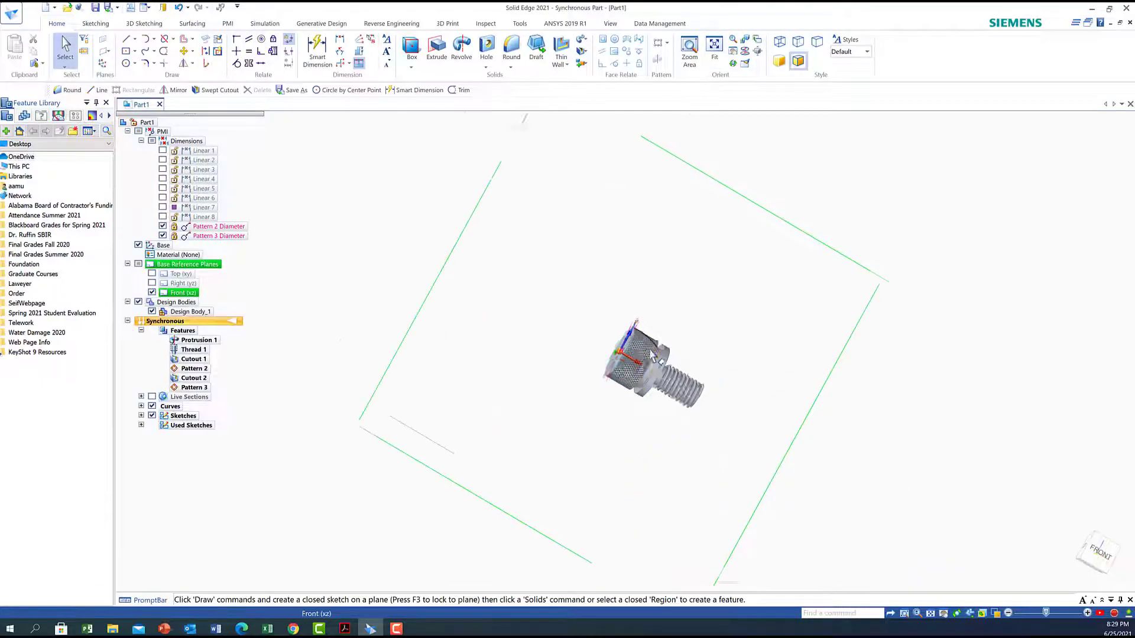
scroll(651, 353, up, 5)
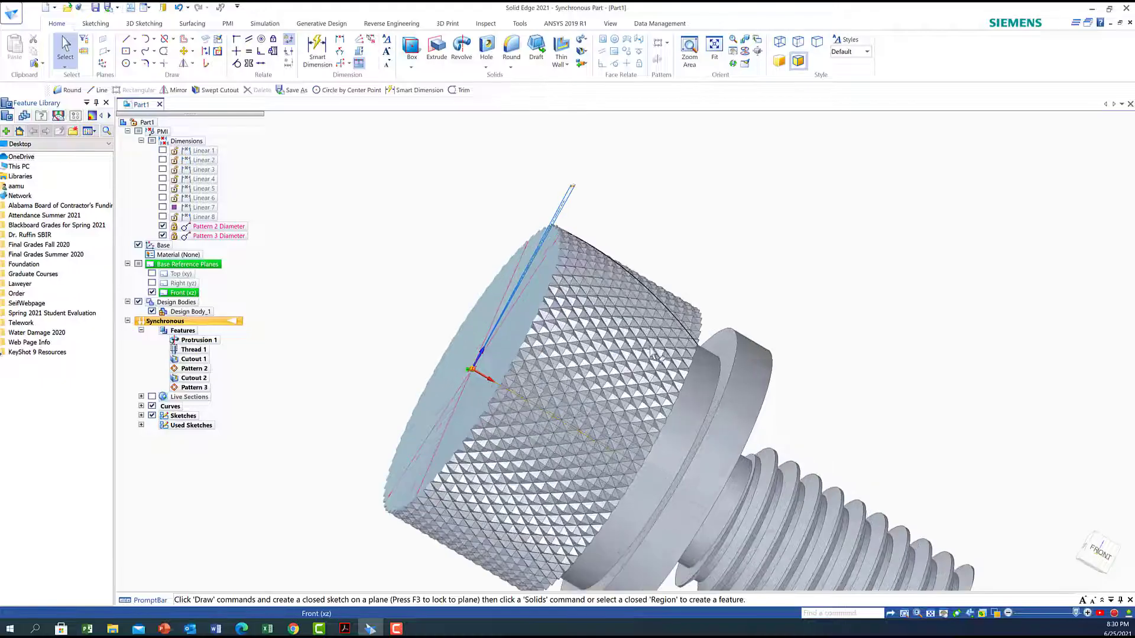
click(945, 614)
drag(714, 483, 627, 374)
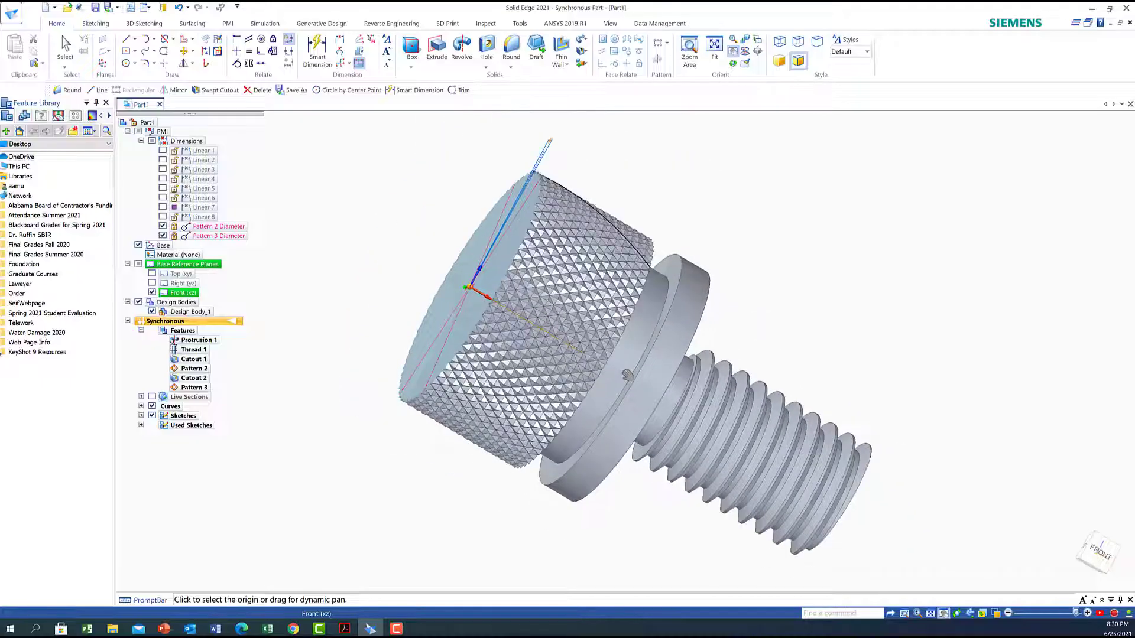
scroll(626, 374, down, 2)
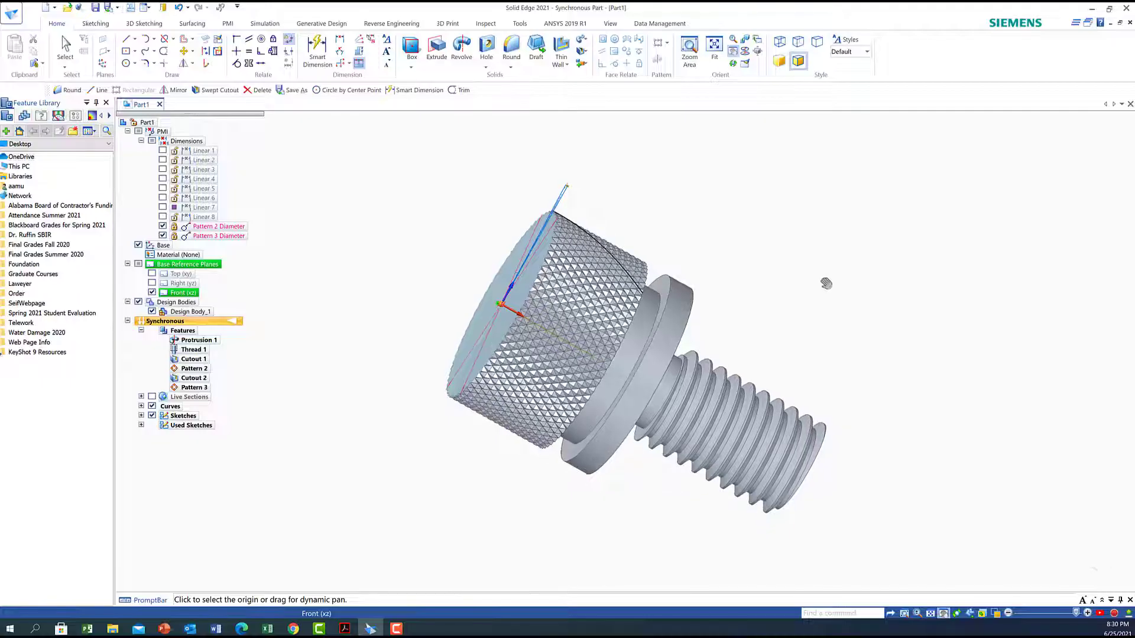
Hide the diameter dimensions of both circular patterns, Pattern 2 and Pattern 3.
scroll(760, 314, down, 1)
mouse_move(760, 314)
middle_down()
mouse_move(778, 299)
mouse_move(793, 325)
mouse_move(777, 302)
middle_up()
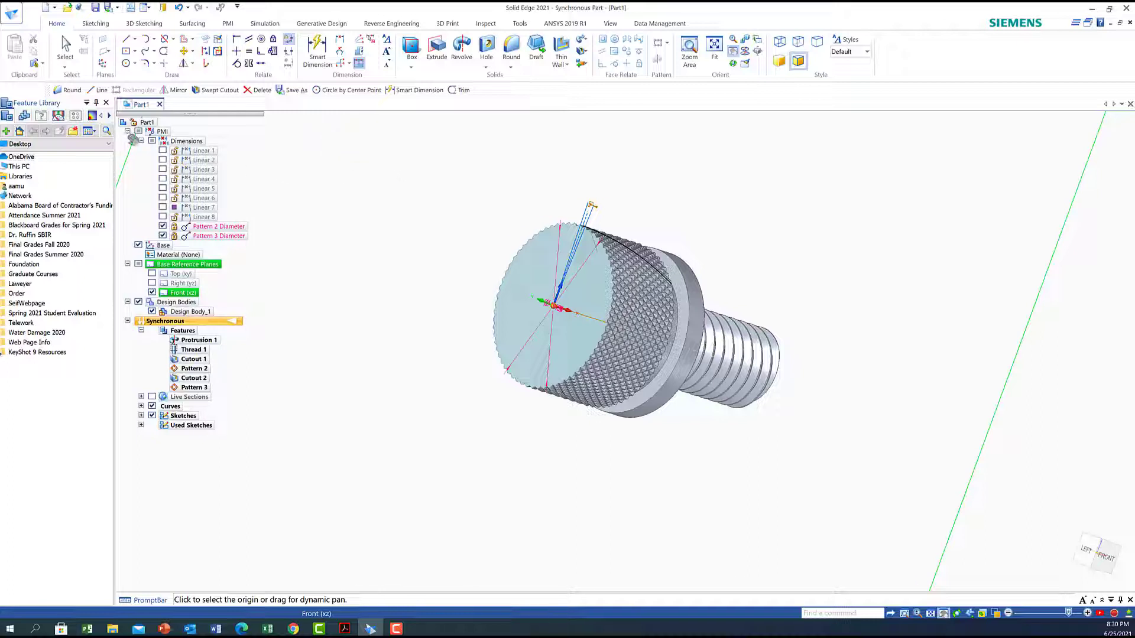
click(163, 228)
click(163, 237)
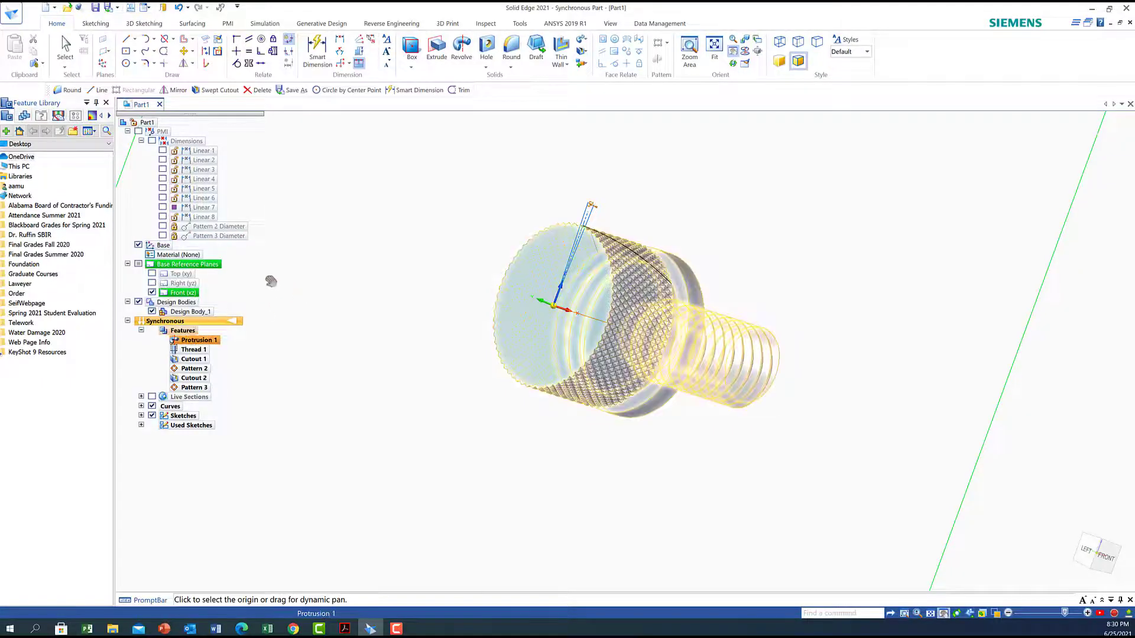
Hide the design body and delete all the remaining helical curves and sketch geometry around the origin.
click(138, 302)
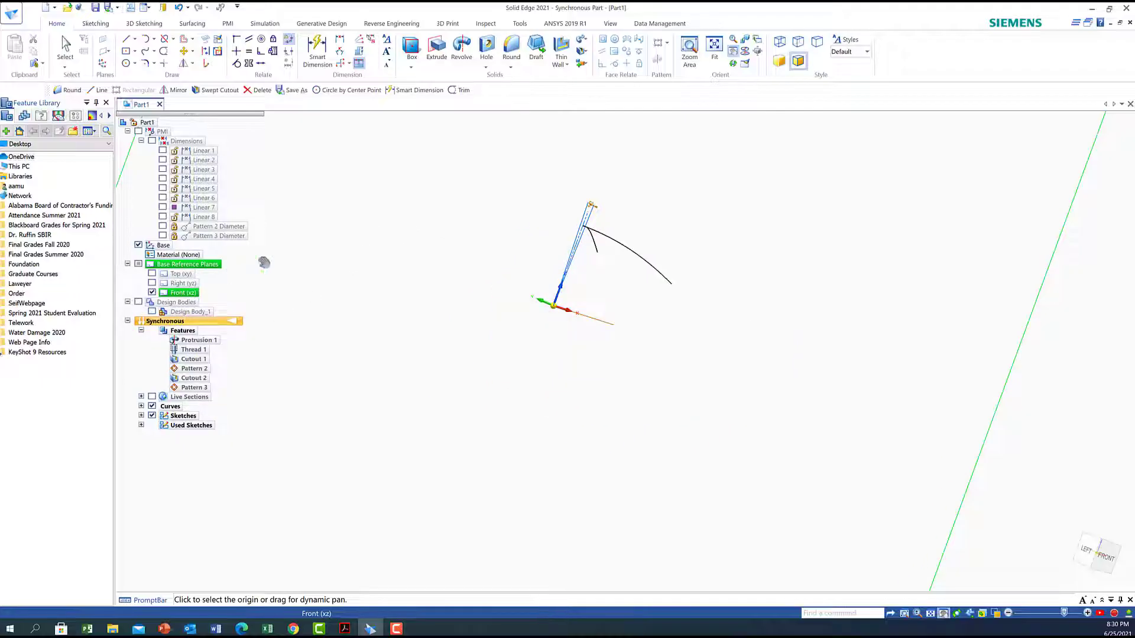
drag(498, 138, 513, 219)
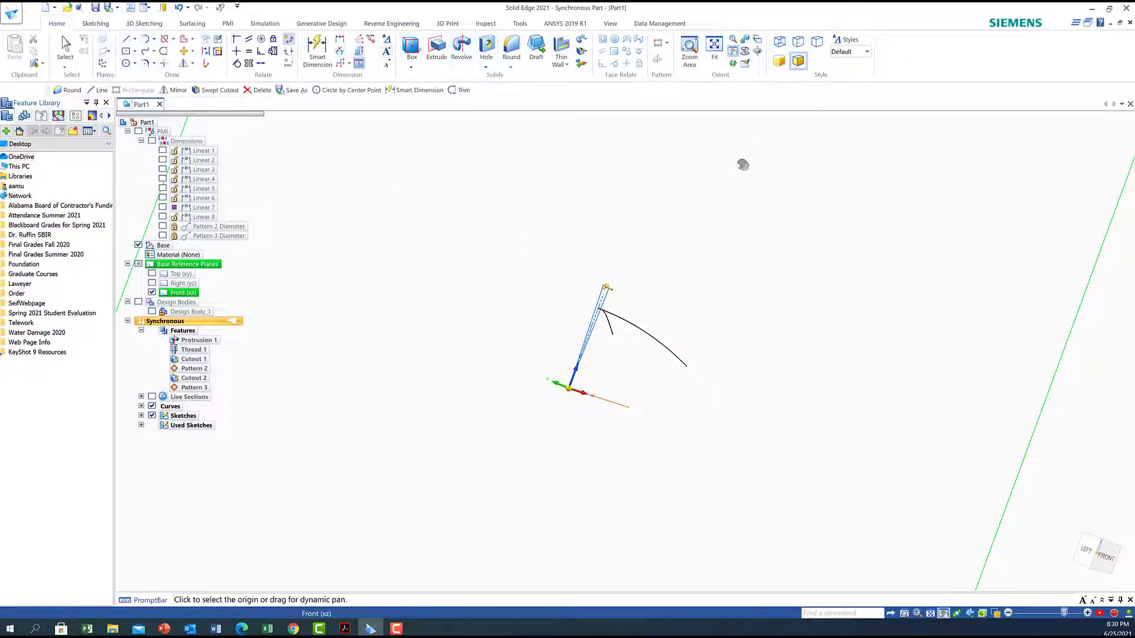
click(65, 48)
drag(548, 241, 752, 460)
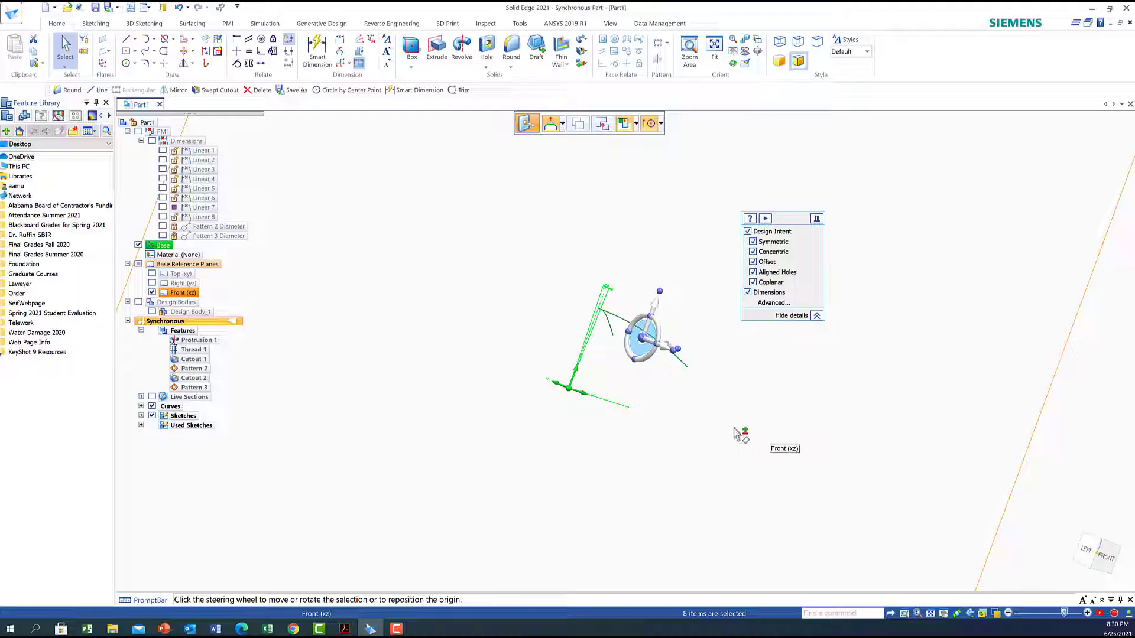
key(Escape)
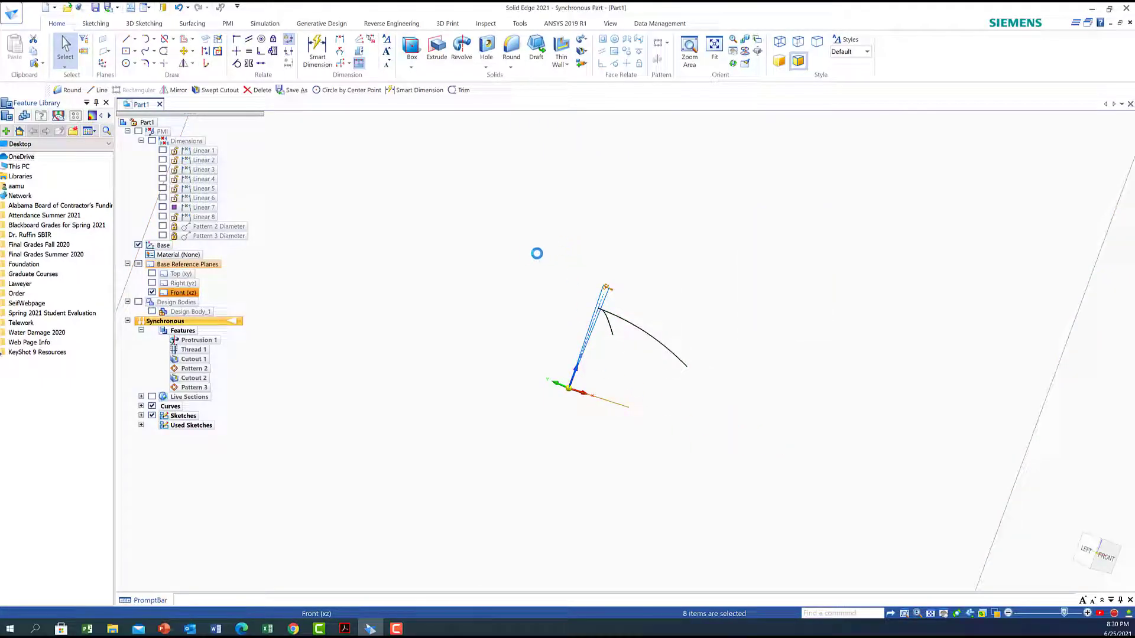
key(Delete)
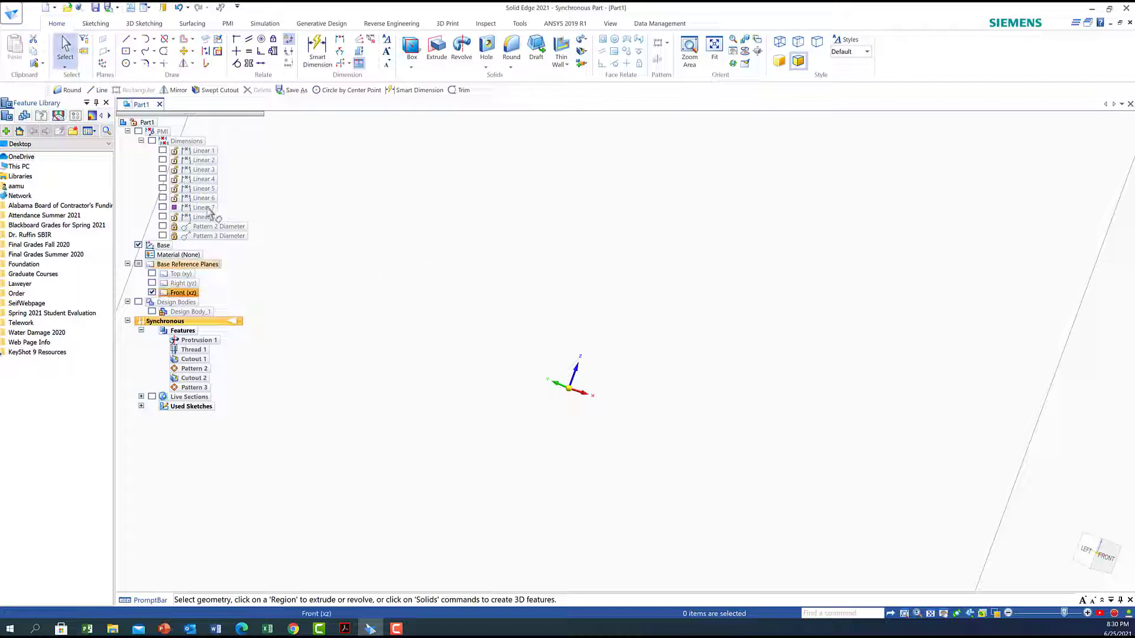
Show the design body again, hide the Front (xz) reference plane and fit the screw in the view.
click(152, 292)
click(137, 302)
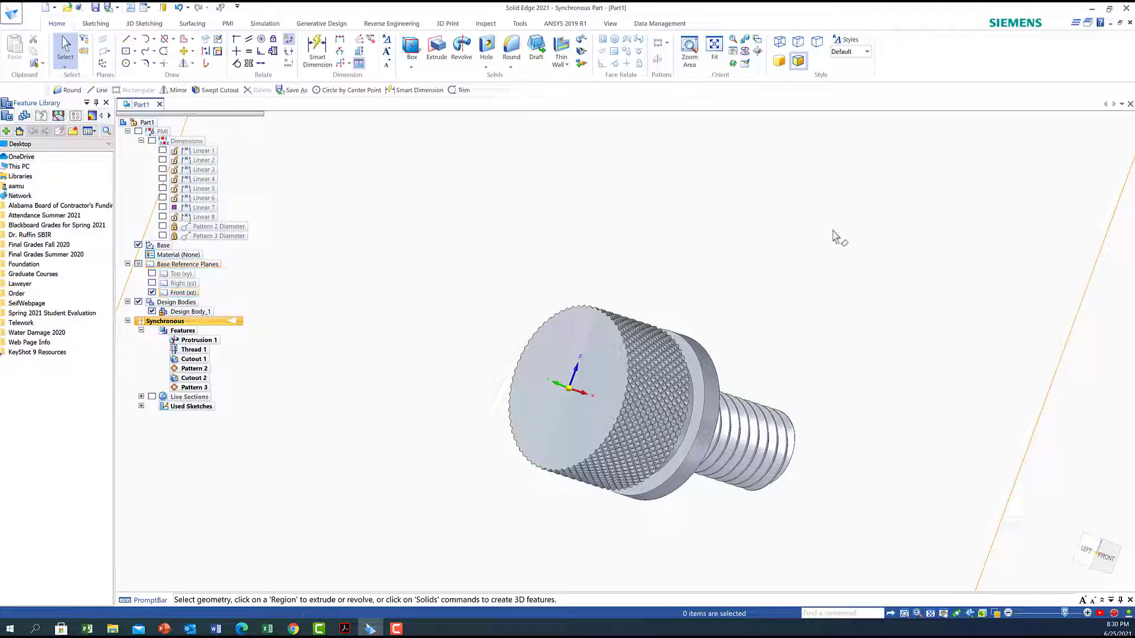
click(152, 293)
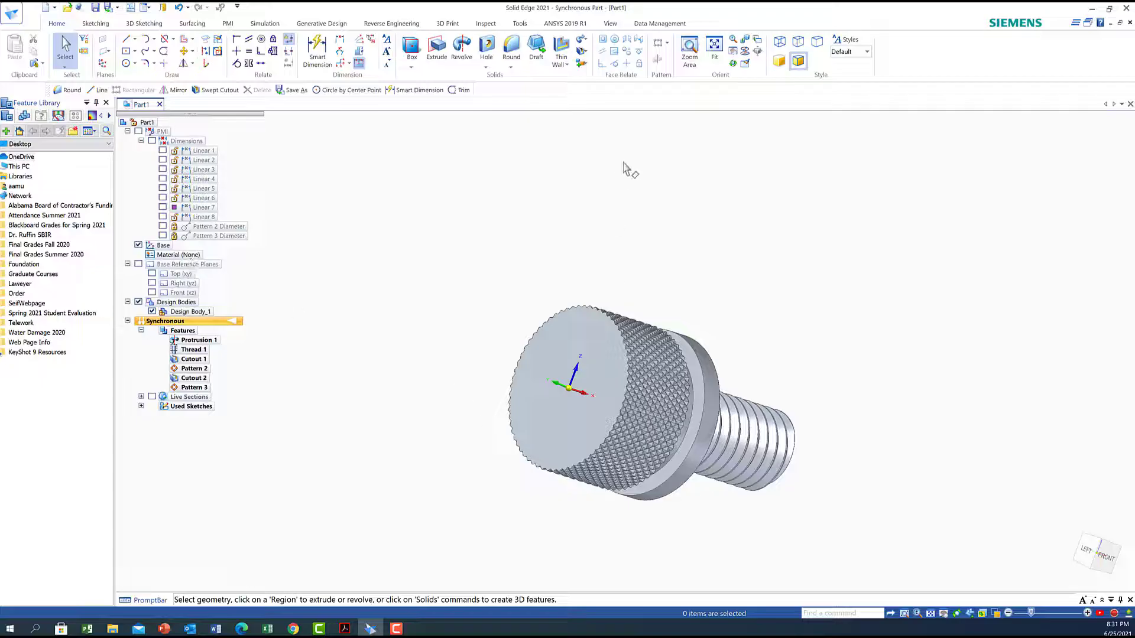
click(714, 46)
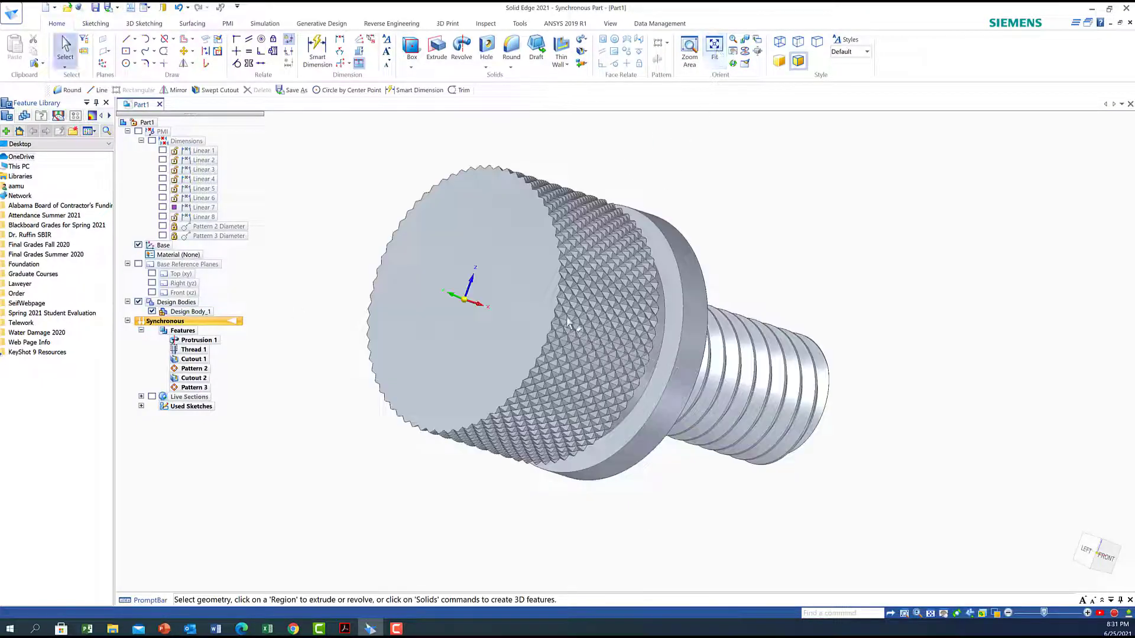
mouse_move(639, 345)
middle_down()
mouse_move(659, 254)
mouse_move(609, 315)
mouse_move(624, 334)
mouse_move(615, 312)
mouse_move(598, 325)
mouse_move(621, 336)
middle_up()
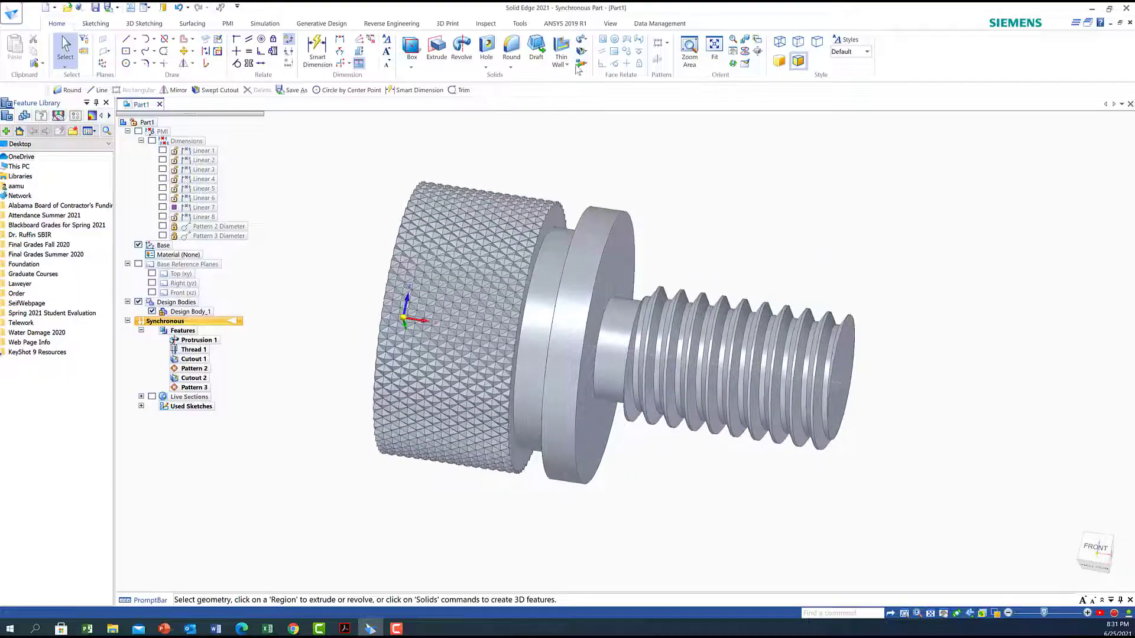
Round both outer rims of the collar and the edges where the head meets the neck and the neck and shank meet the collar by 0.50 mm.
click(513, 62)
click(527, 80)
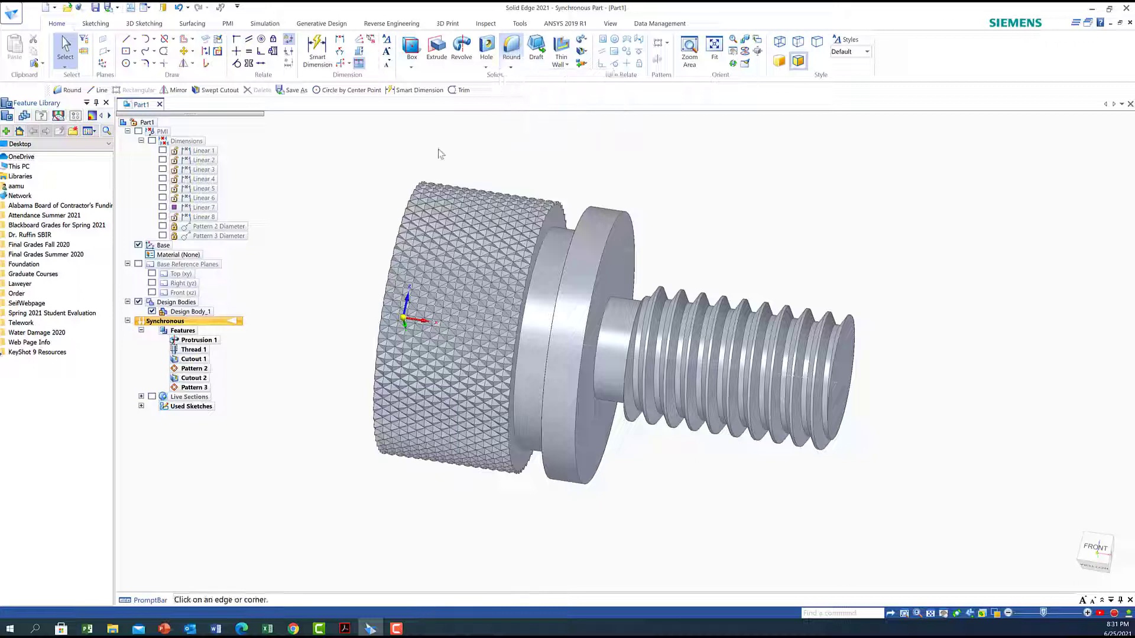
click(538, 257)
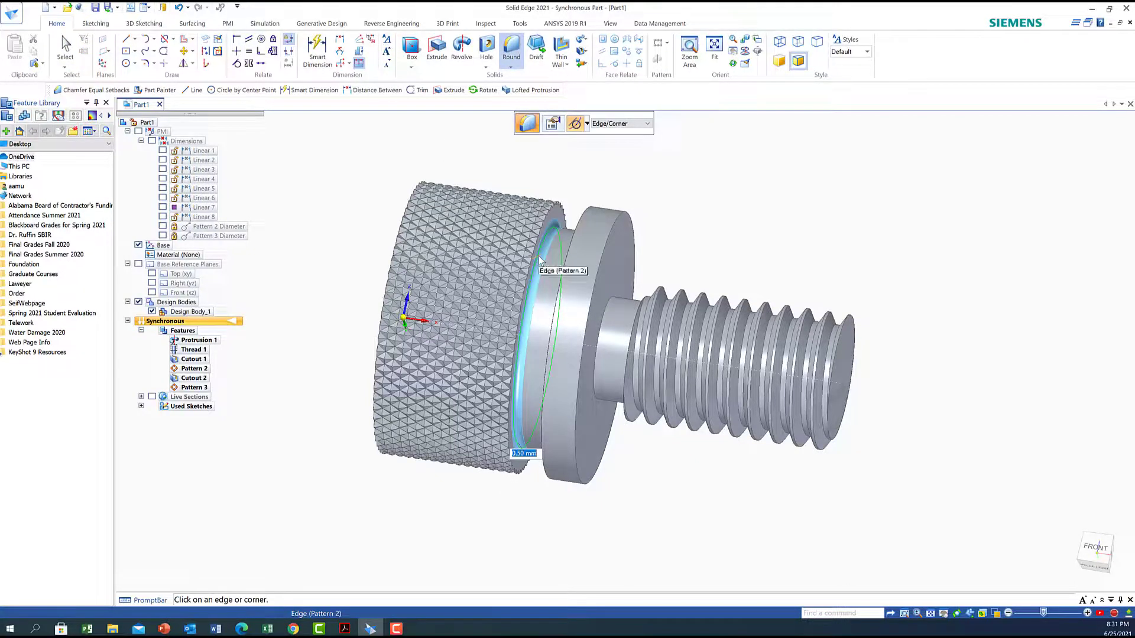
click(606, 312)
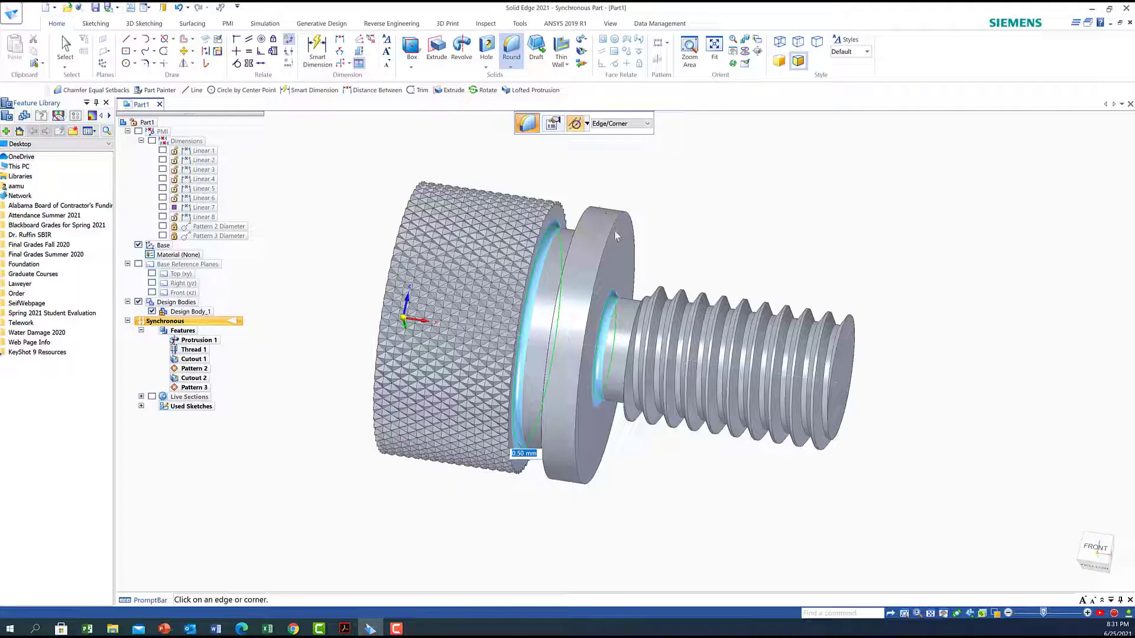
click(610, 236)
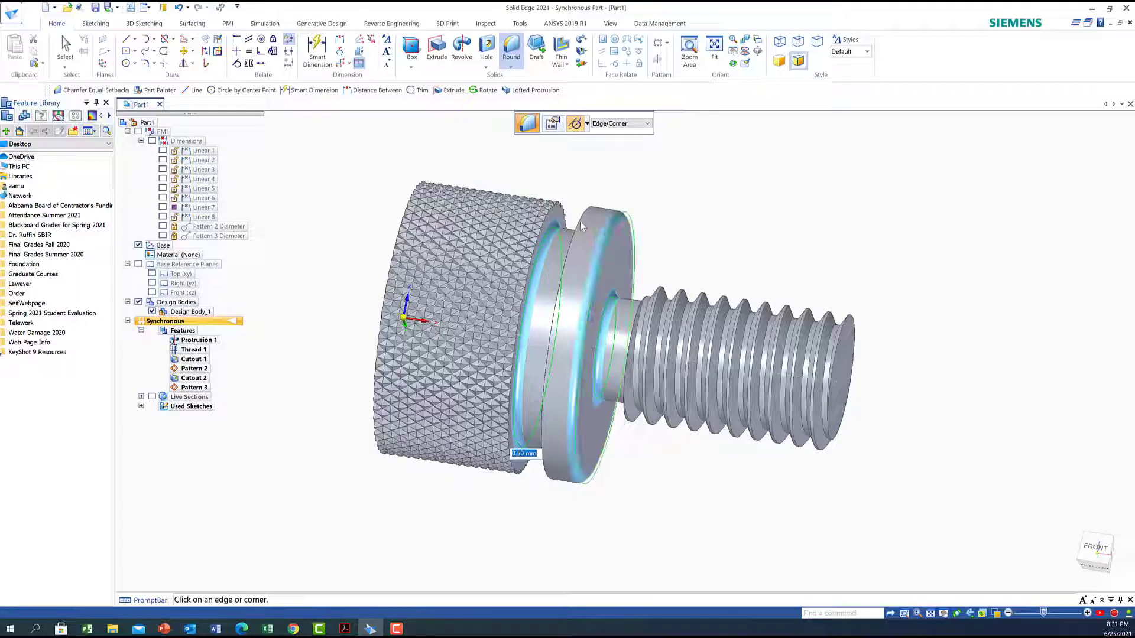
middle_drag(701, 241, 726, 237)
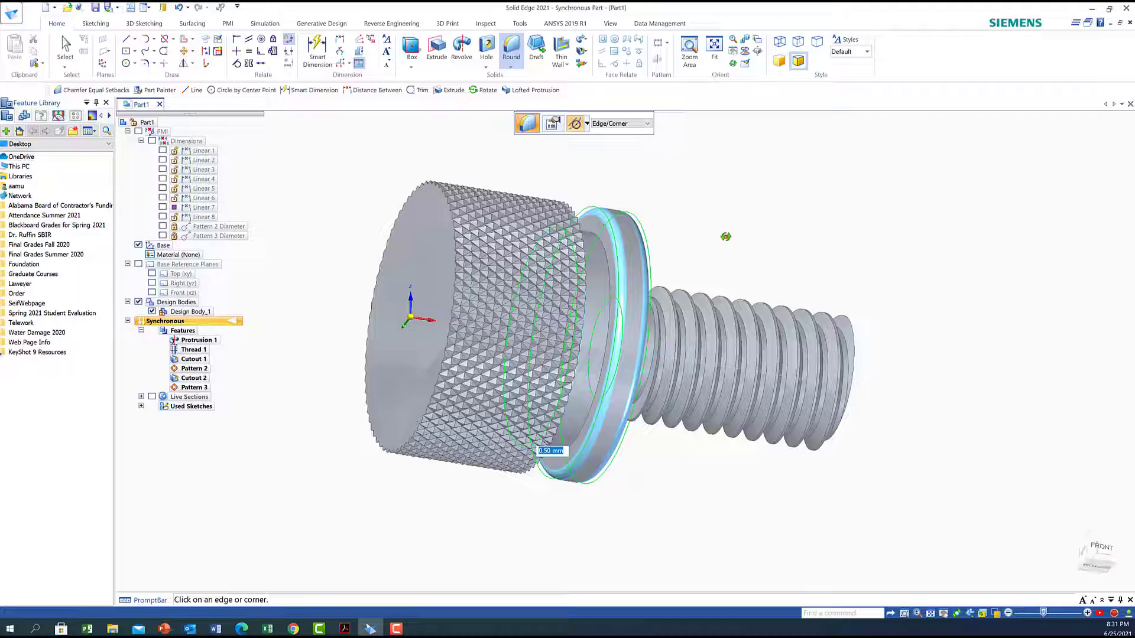
click(609, 266)
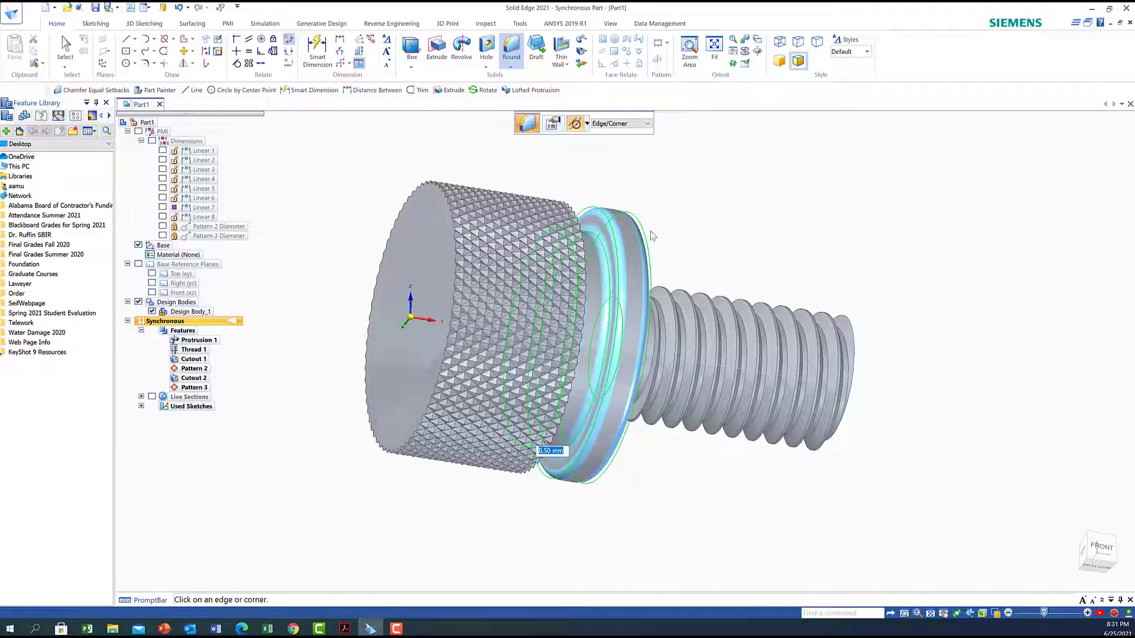
middle_drag(819, 215, 788, 223)
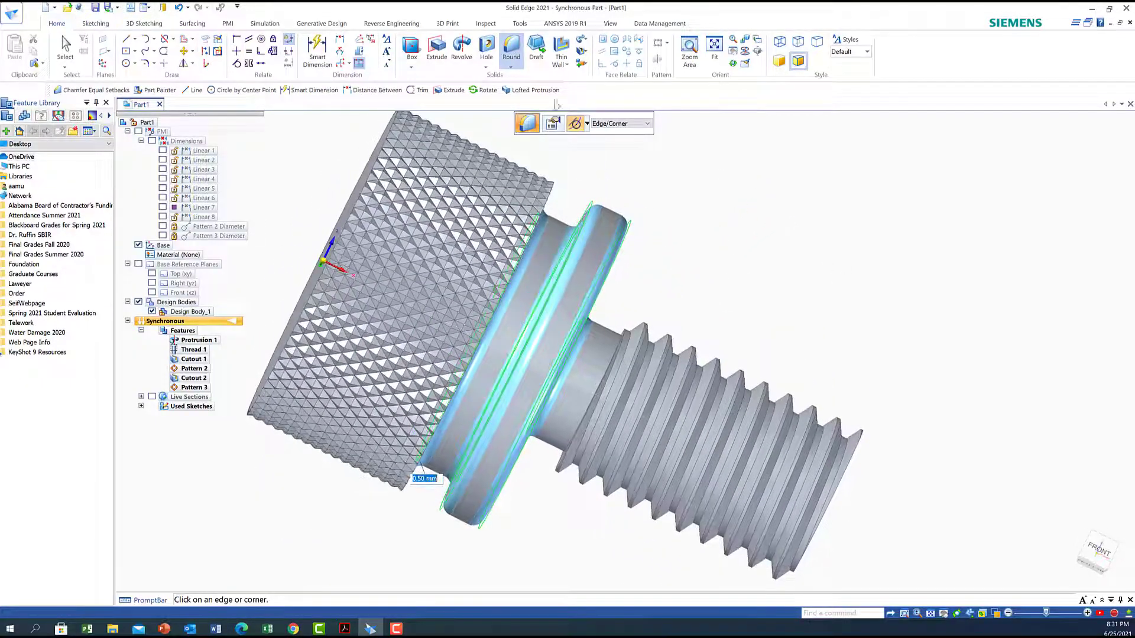
click(65, 47)
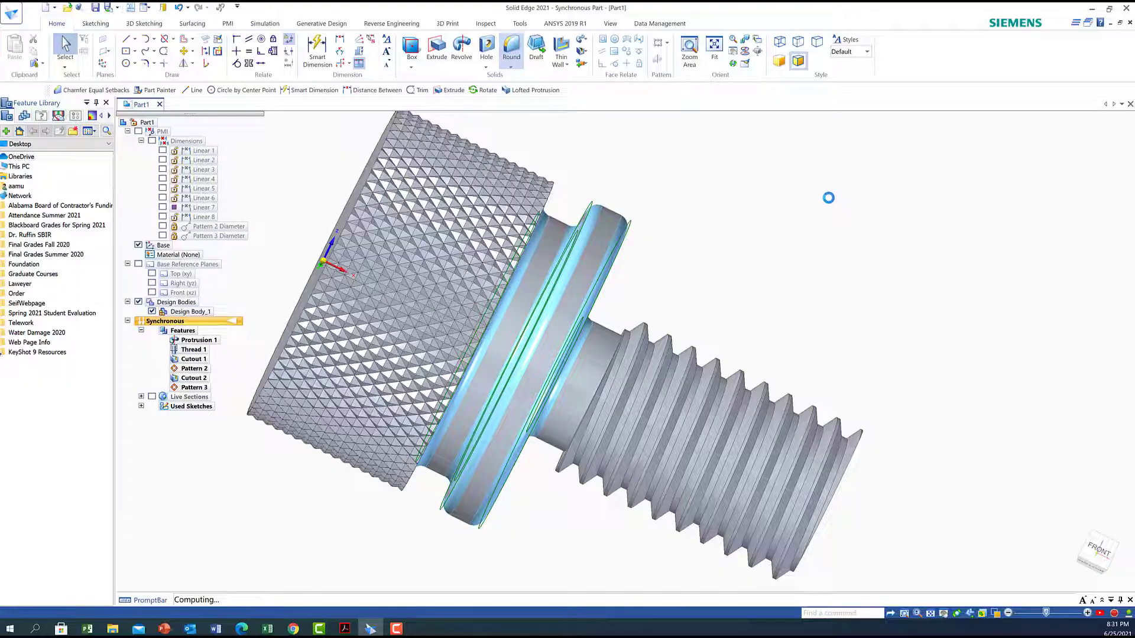
right_click(828, 196)
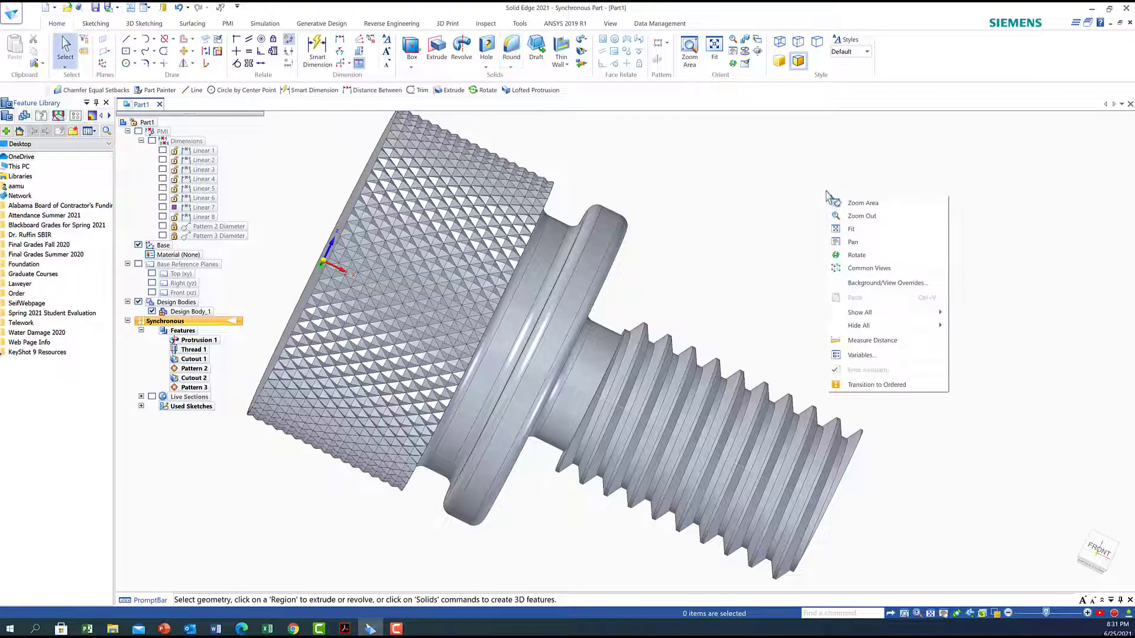
click(710, 241)
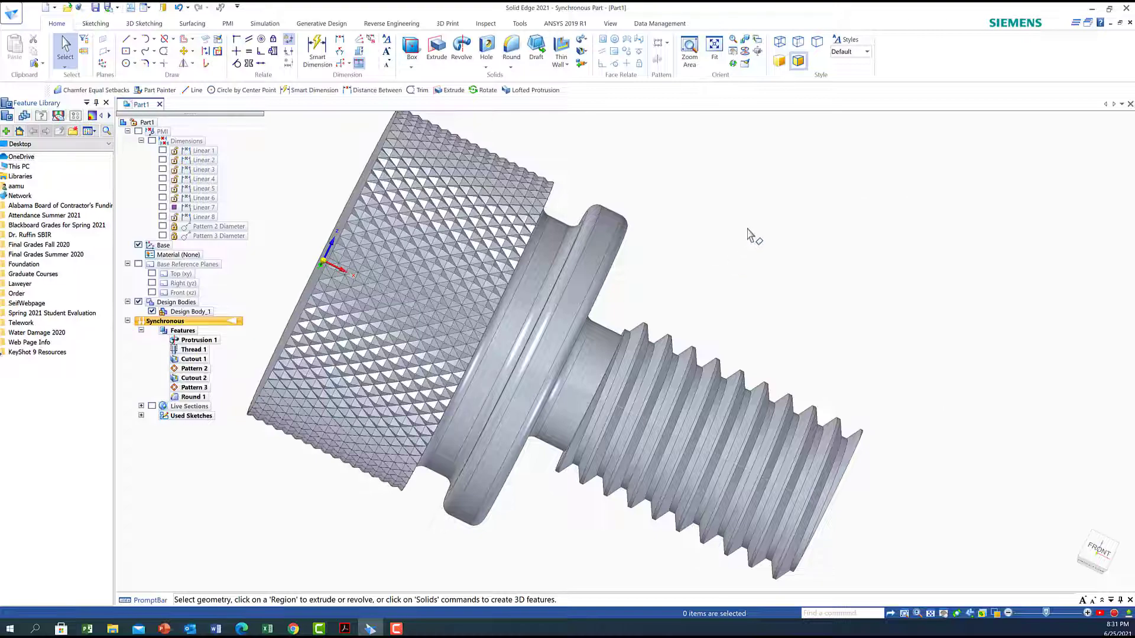
middle_drag(743, 260, 916, 121)
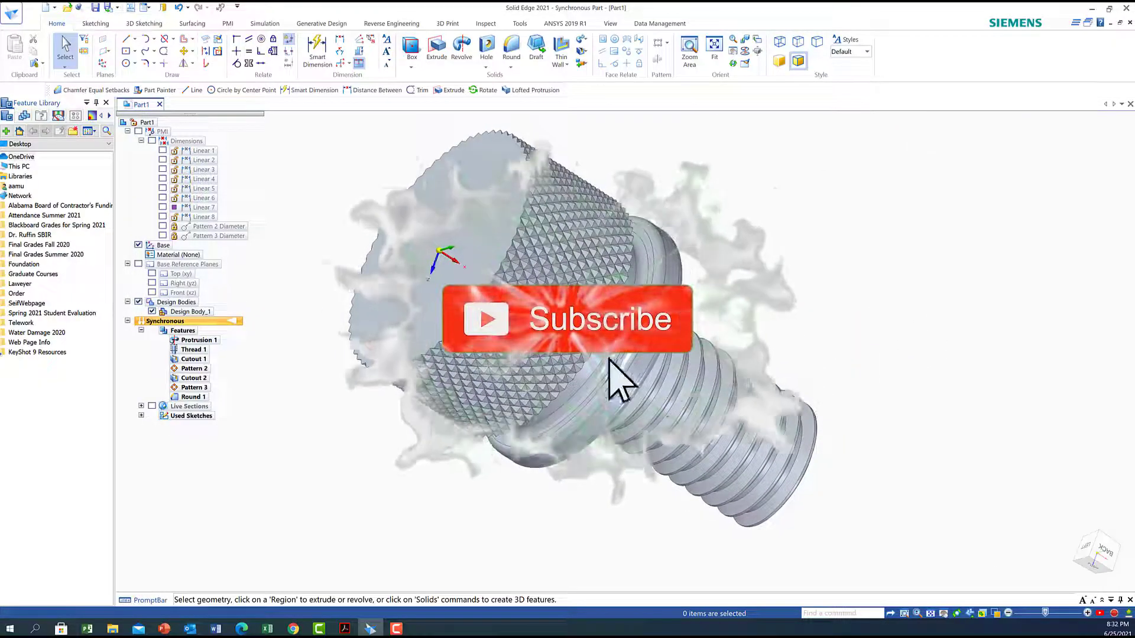